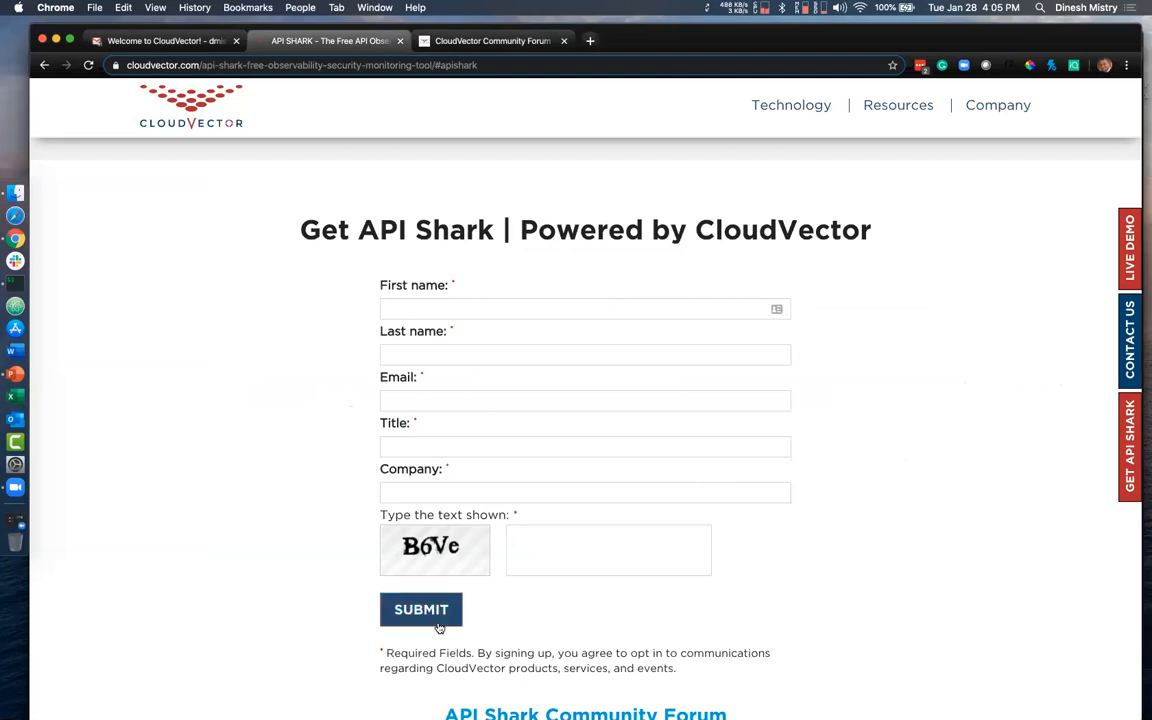
- Open the CloudVector welcome email containing the API Shark deployment script link
left_click(467, 43)
left_click(213, 42)
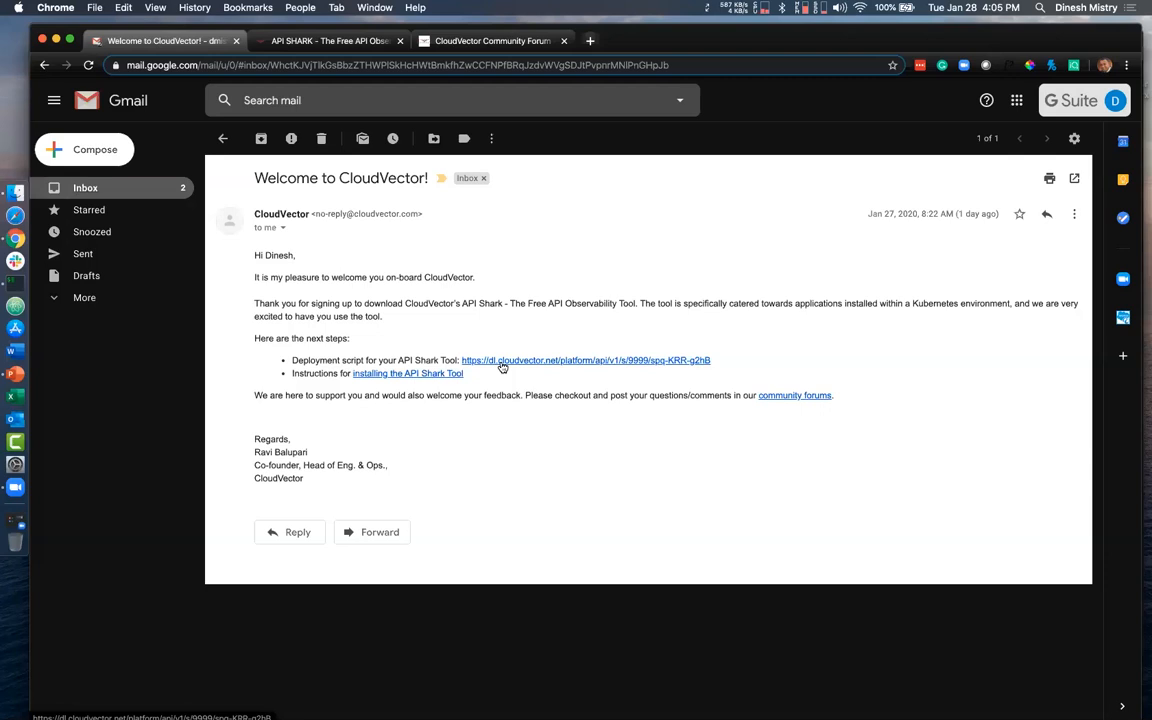
- Switch to the iTerm2 terminal, go into the CloudVectorCE directory and list its contents, including a detailed listing of all files
key("ctrl+Up")
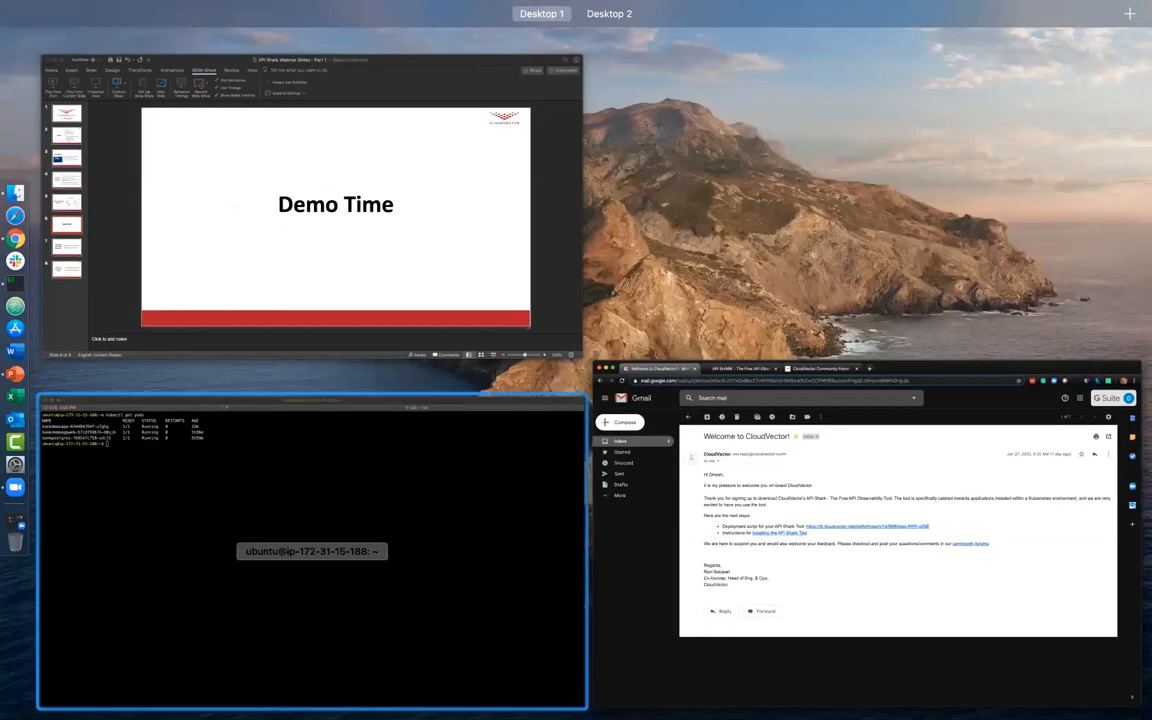
left_click(370, 546)
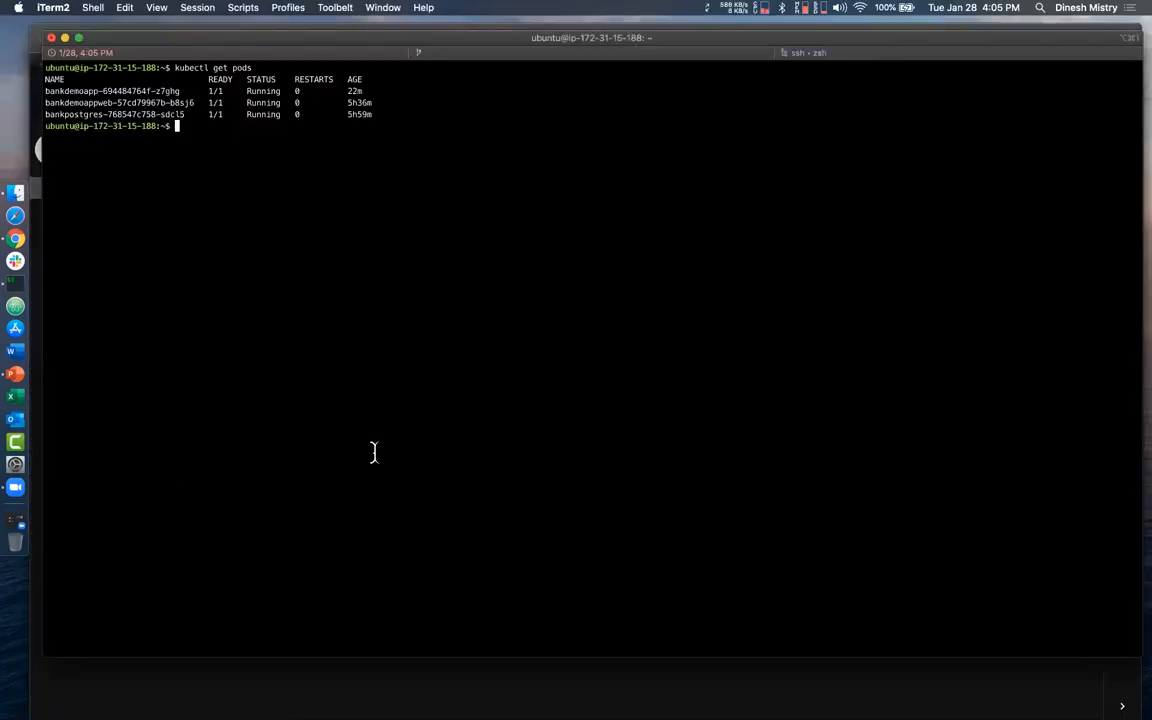
type("cd CloudVectorCE/")
key("Return")
type("ls")
key("Return")
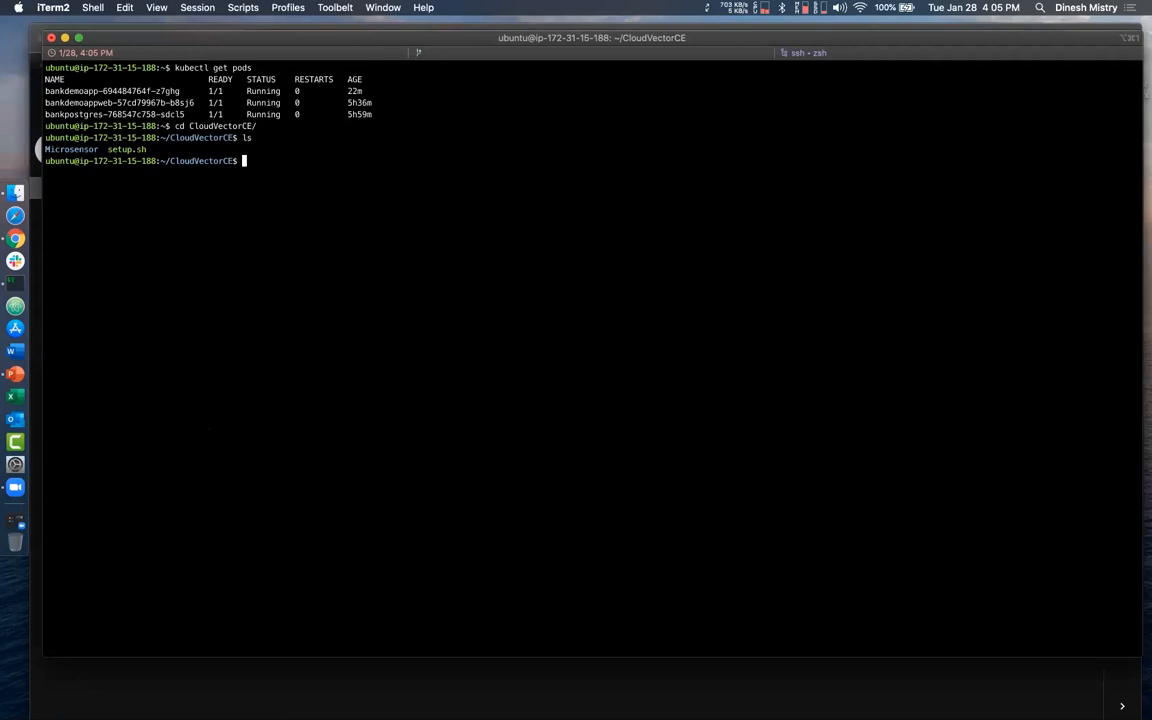
type("ls -al")
key("Return")
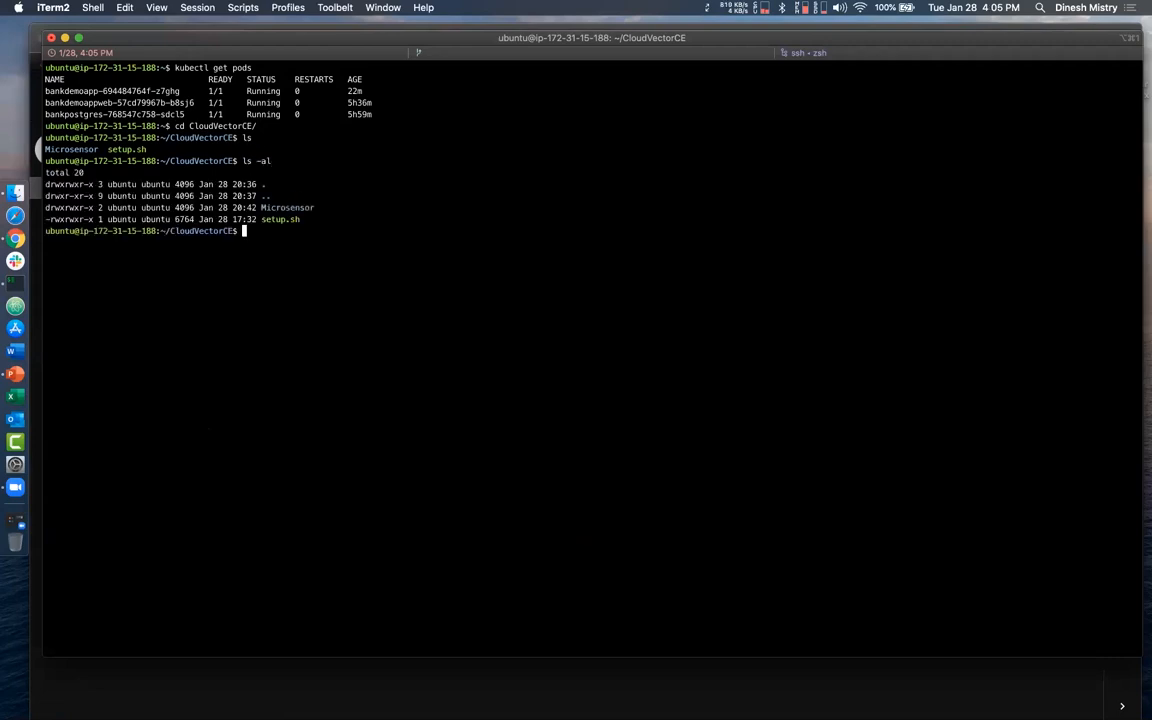
- Run setup.sh with bash and the install argument, accepting the default Kubernetes namespace and answering n to deploying on GKE
type("bash setup.sh install")
key("Return")
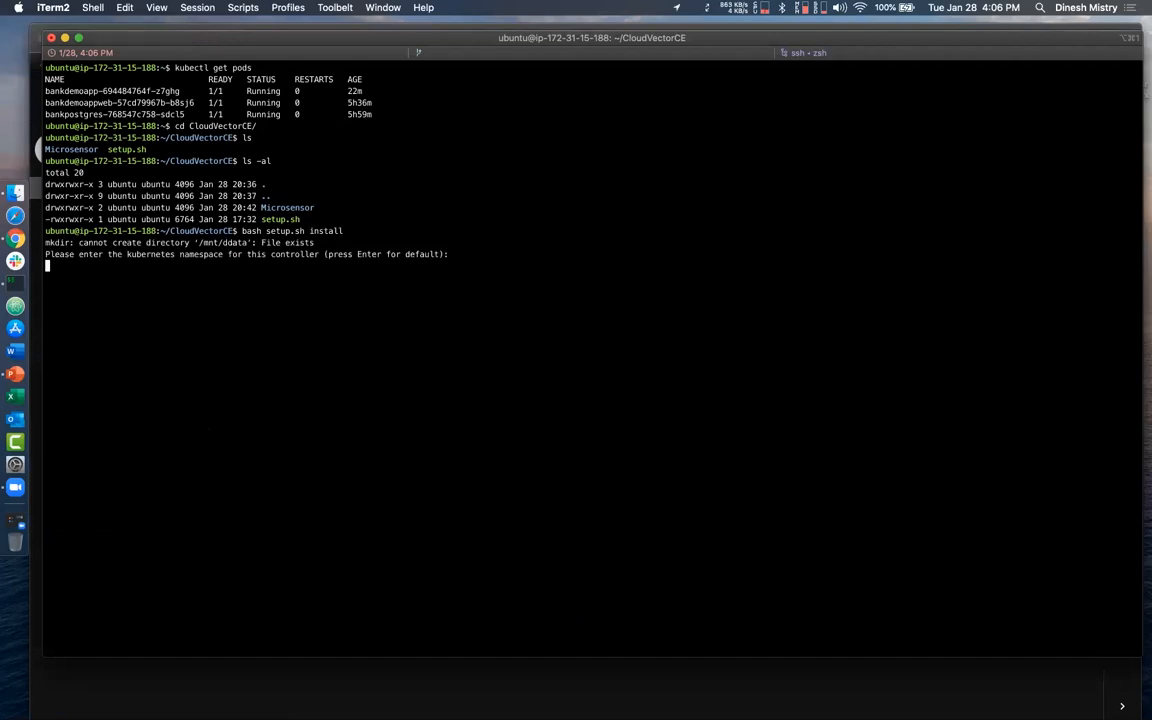
key("Return")
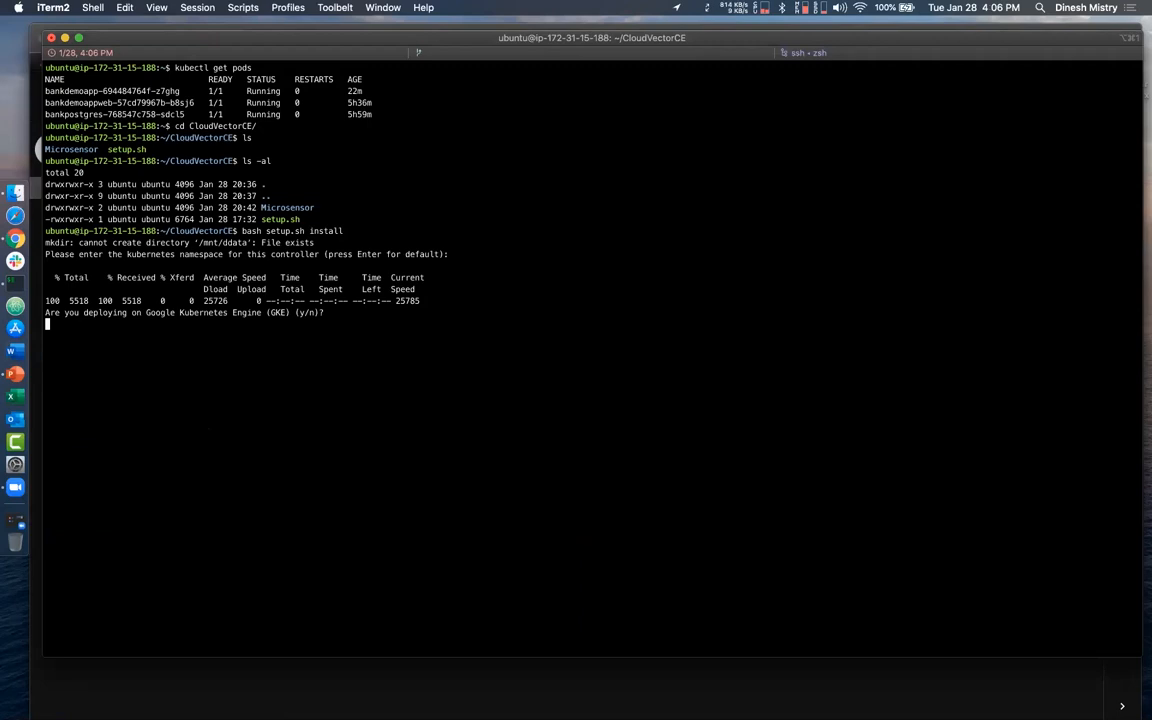
type("n")
key("Return")
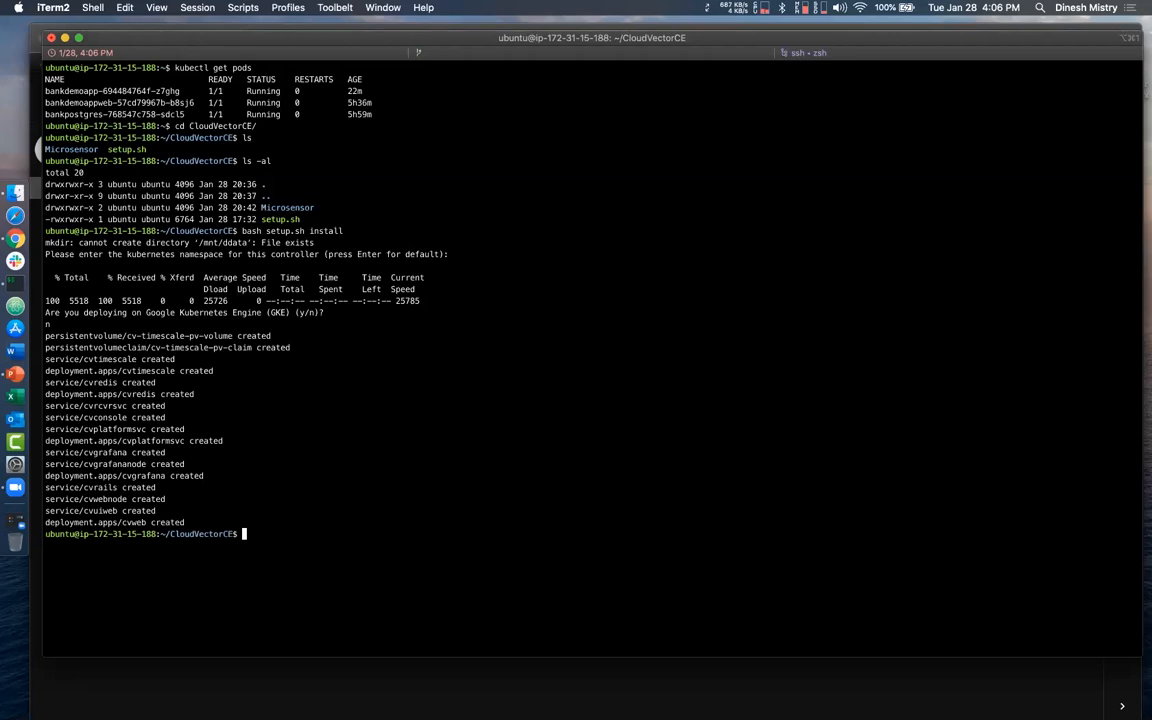
- Clear the terminal and list the pods across all namespaces with kubectl
type("clear")
key("Return")
type("kubectl ")
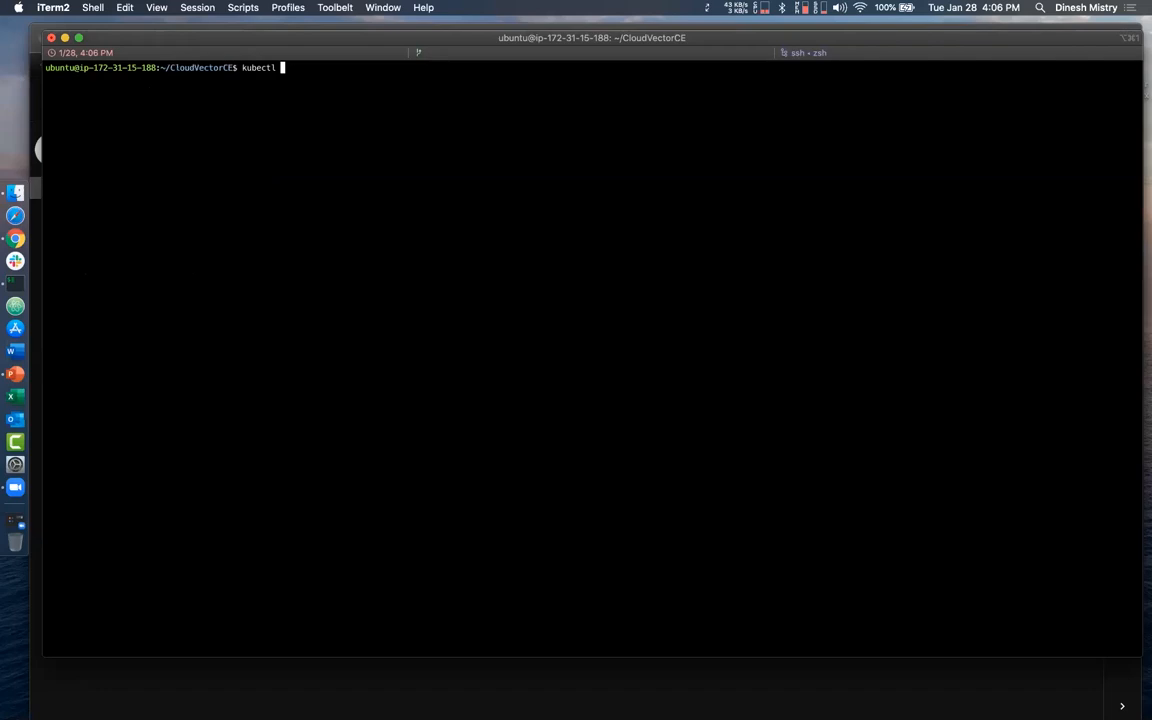
type("get pods --all-namespaces")
key("Return")
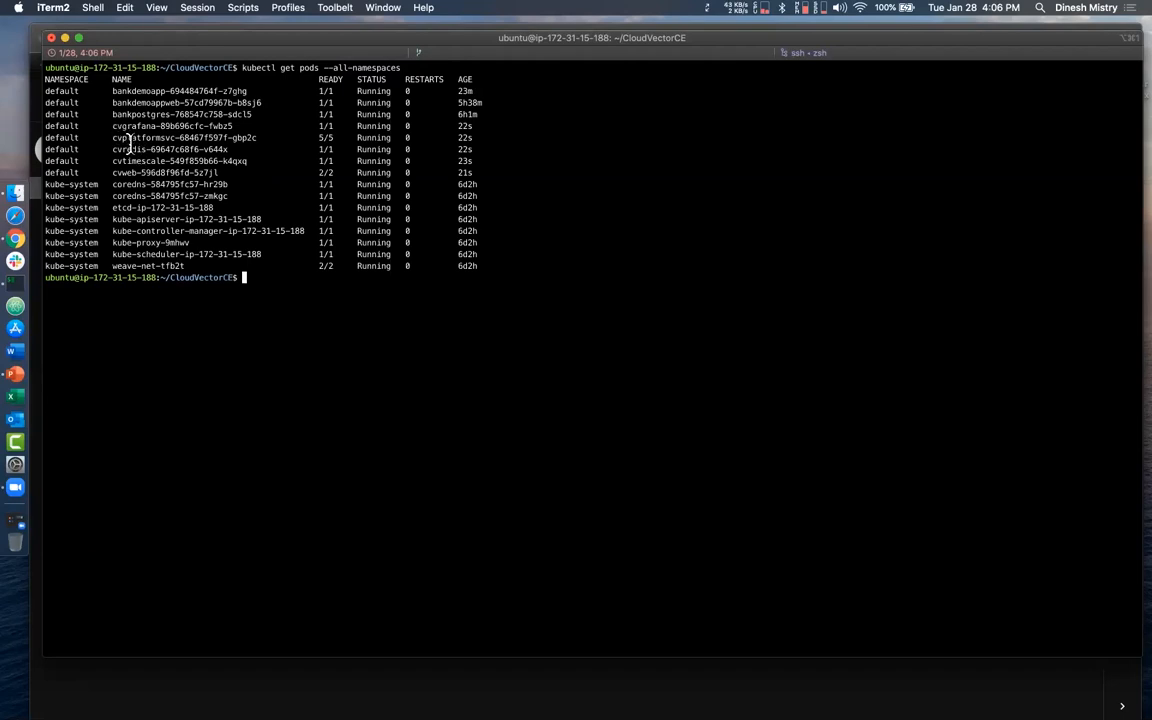
- List the Kubernetes services with kubectl get svc and select the node port of the cvwebnode service
type("kubectl get svc")
key("Return")
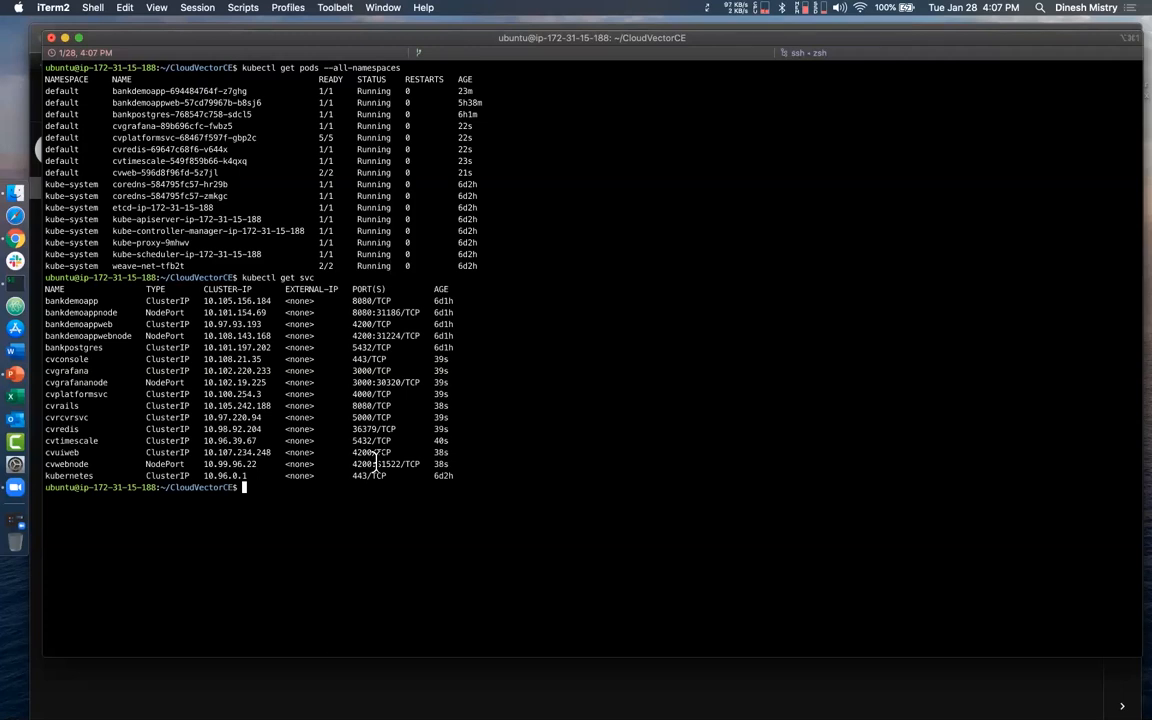
left_click_drag(376, 463, 403, 464)
- Switch to Chrome, open an incognito window and go to 18.217.233.236:31522
key("ctrl+Up")
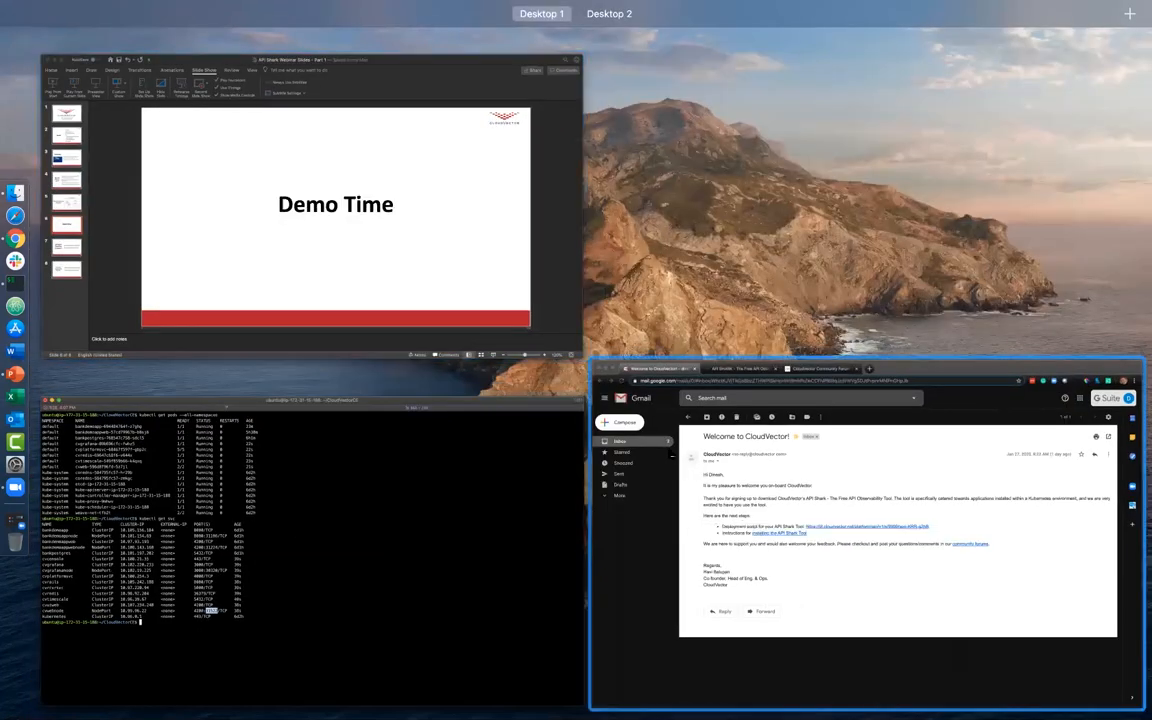
left_click(668, 450)
left_click(1126, 65)
left_click(978, 130)
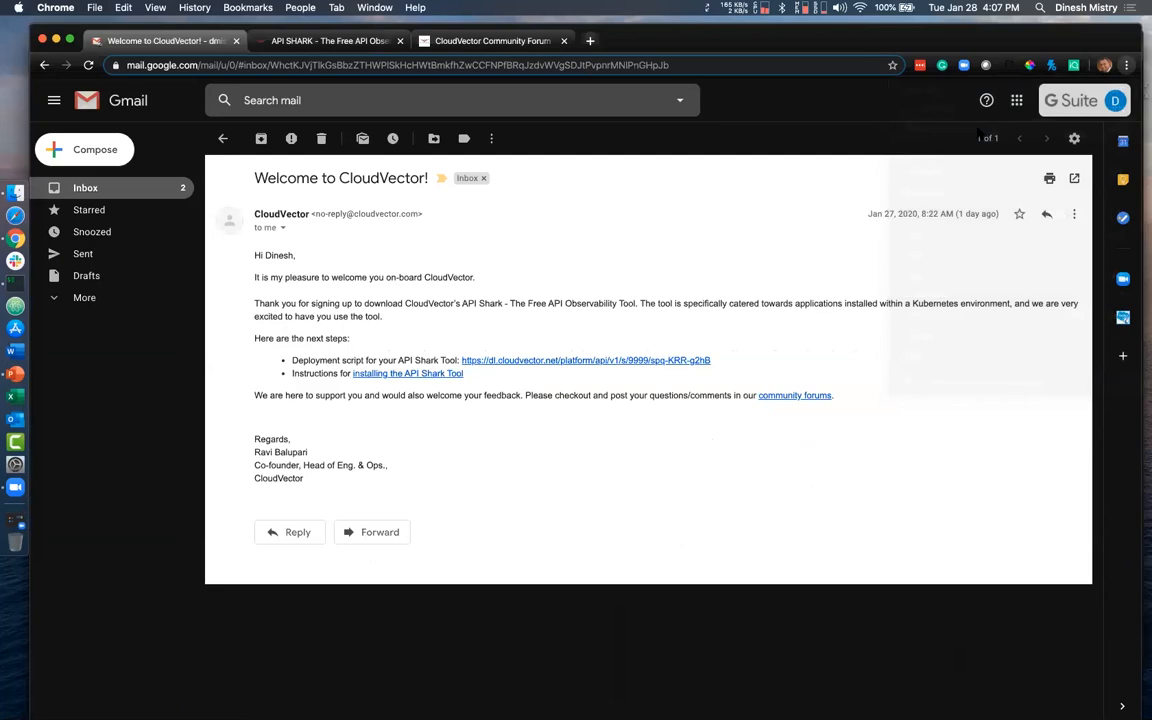
type("18.217.233.236:31224")
key("BackSpace")
key("BackSpace")
key("BackSpace")
key("BackSpace")
key("BackSpace")
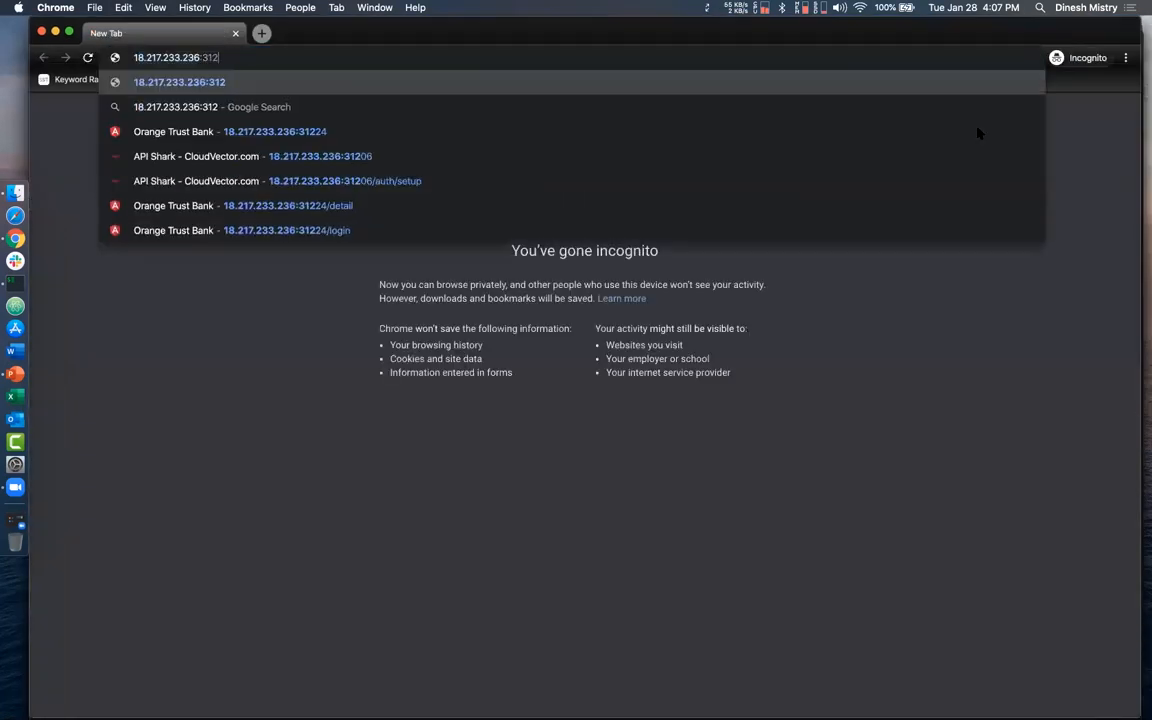
type("31522")
key("Return")
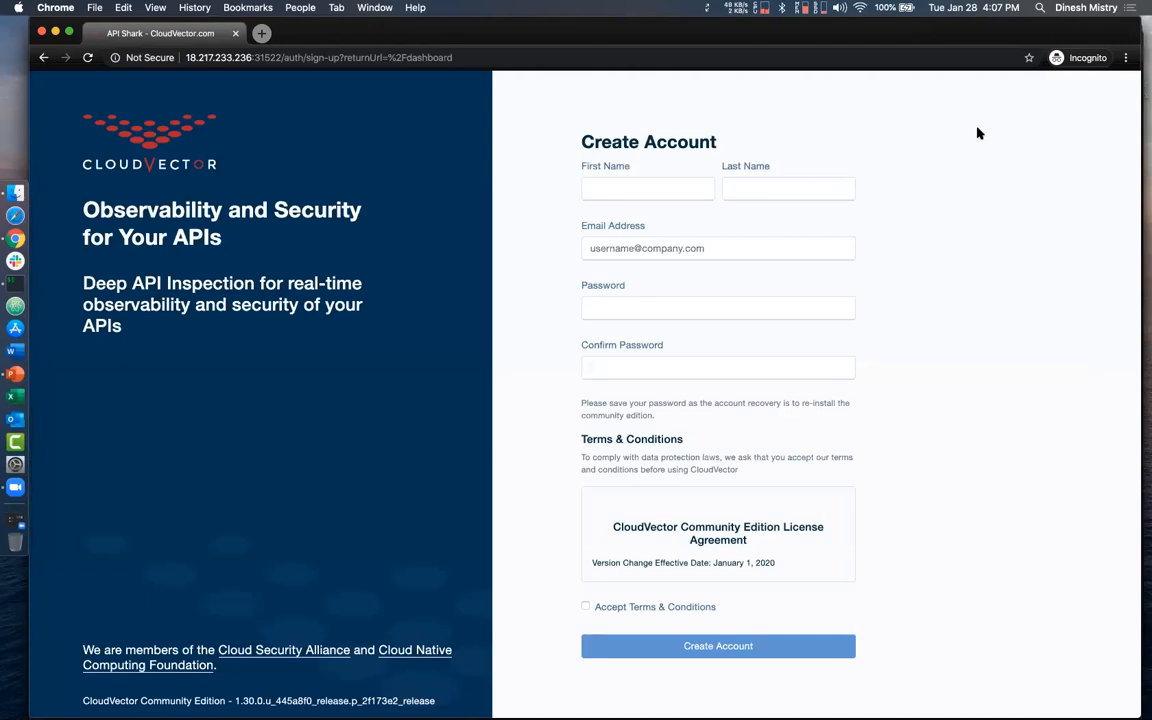
- Fill in the first name, last name and email address on the Create Account form
left_click(635, 184)
key("Tab")
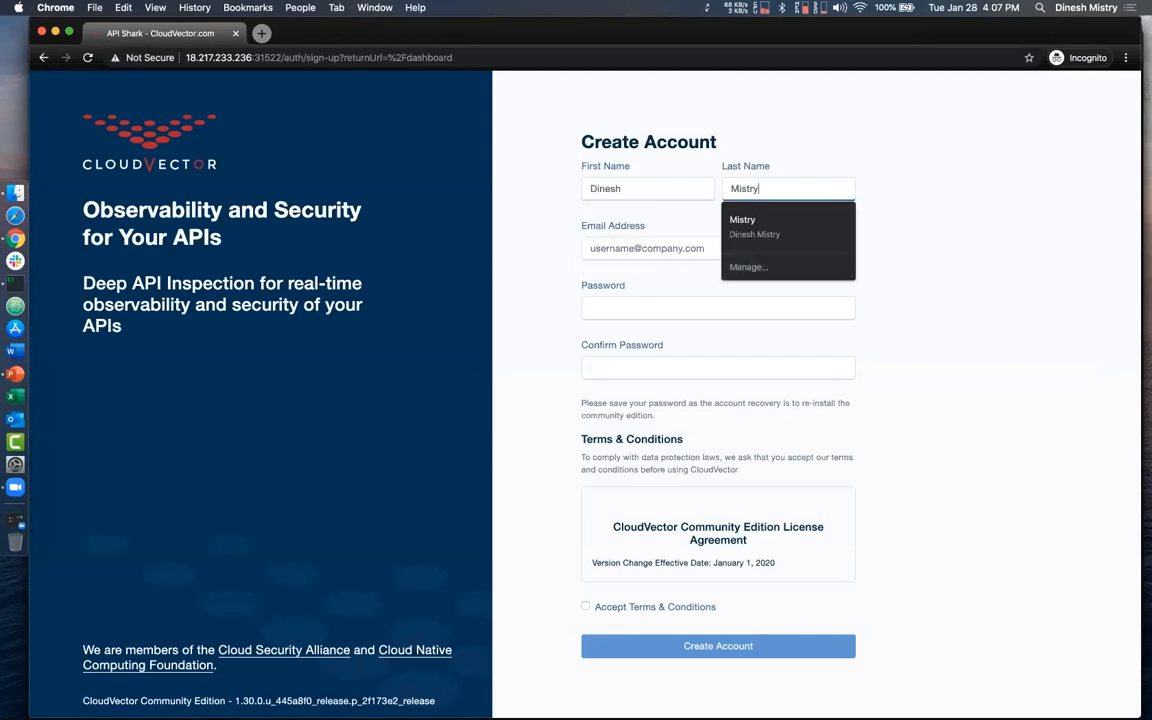
key("Tab")
left_click(625, 273)
left_click(610, 310)
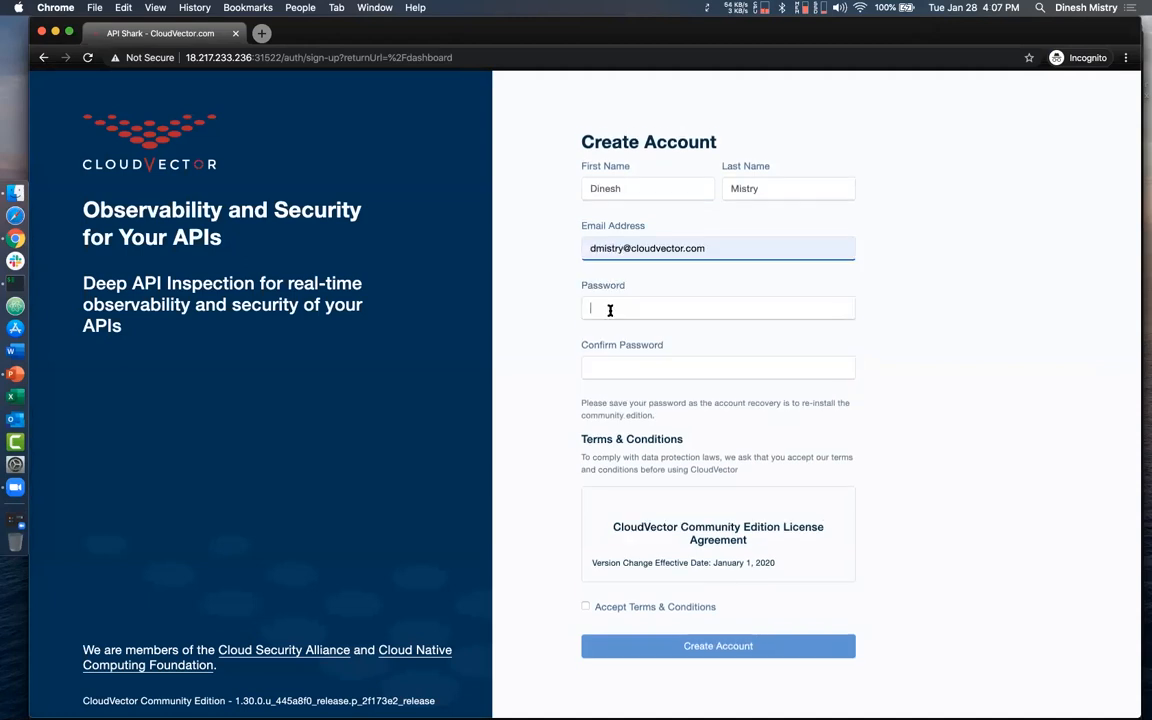
- Enter and confirm the account password, accept the terms and conditions, and create the account
type("********")
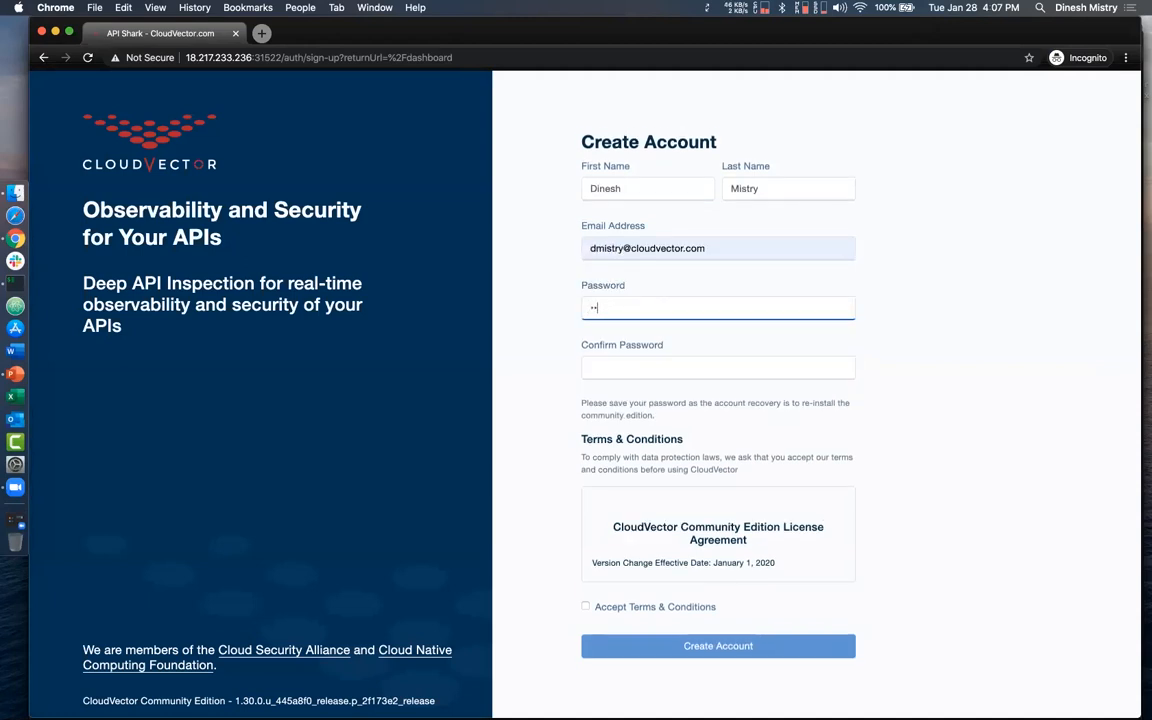
type("*******")
key("Tab")
key("super+v")
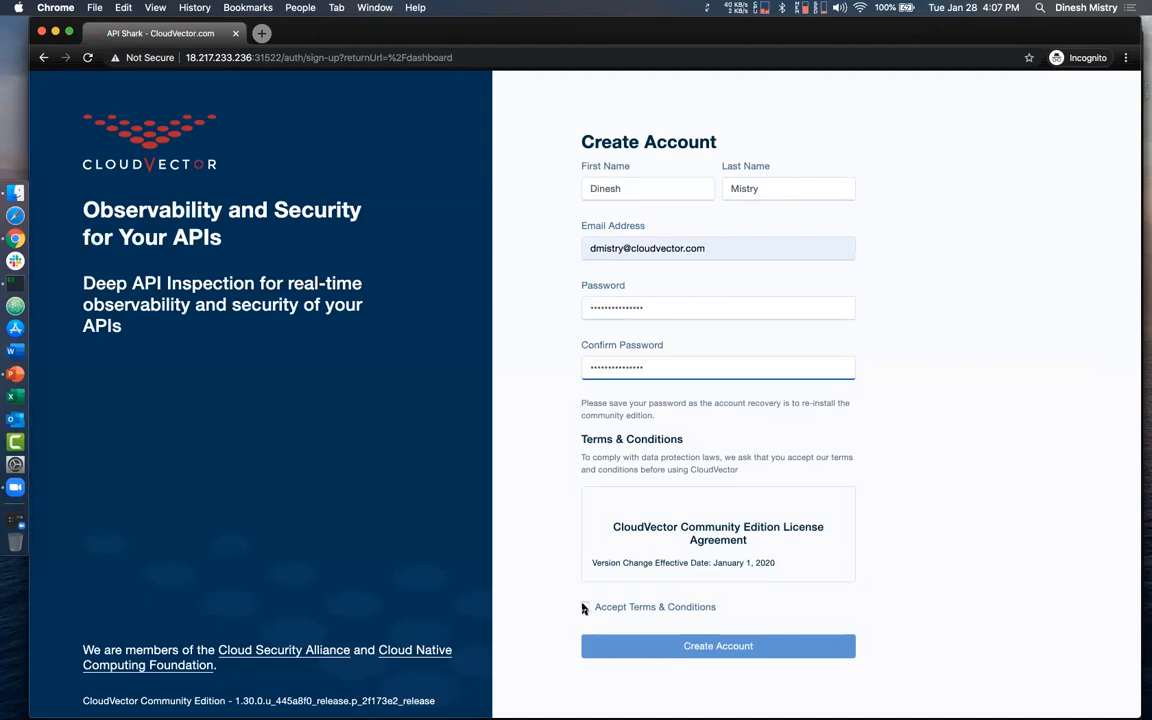
left_click(585, 606)
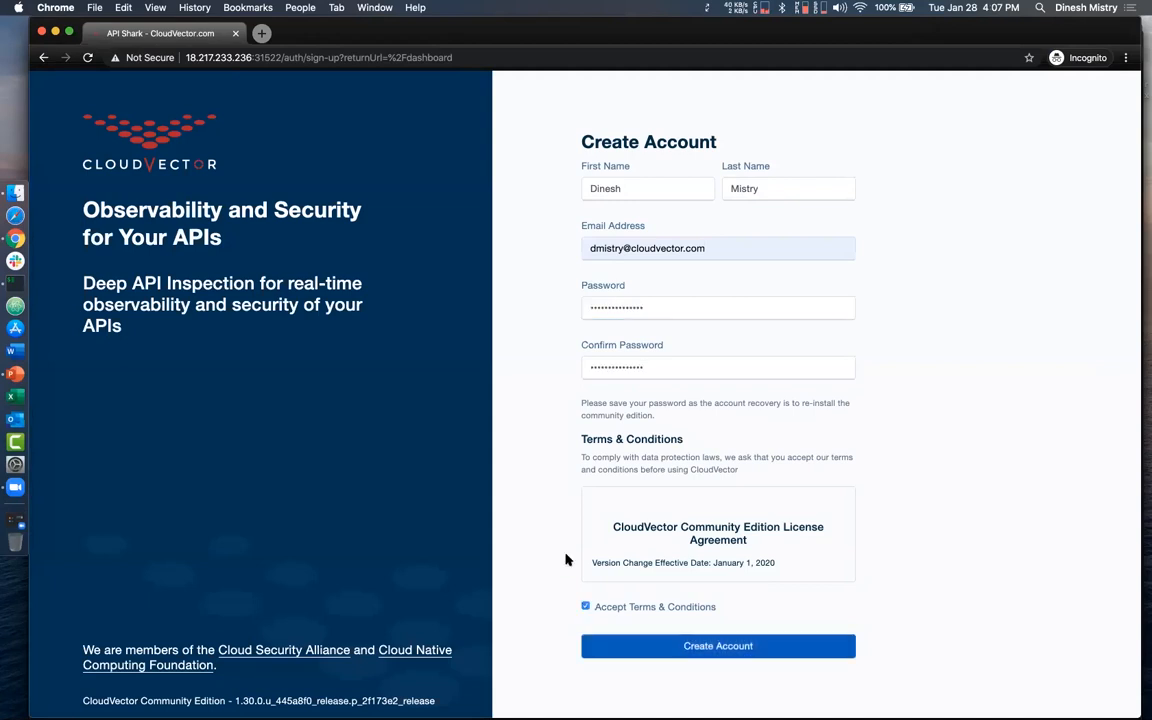
left_click(594, 644)
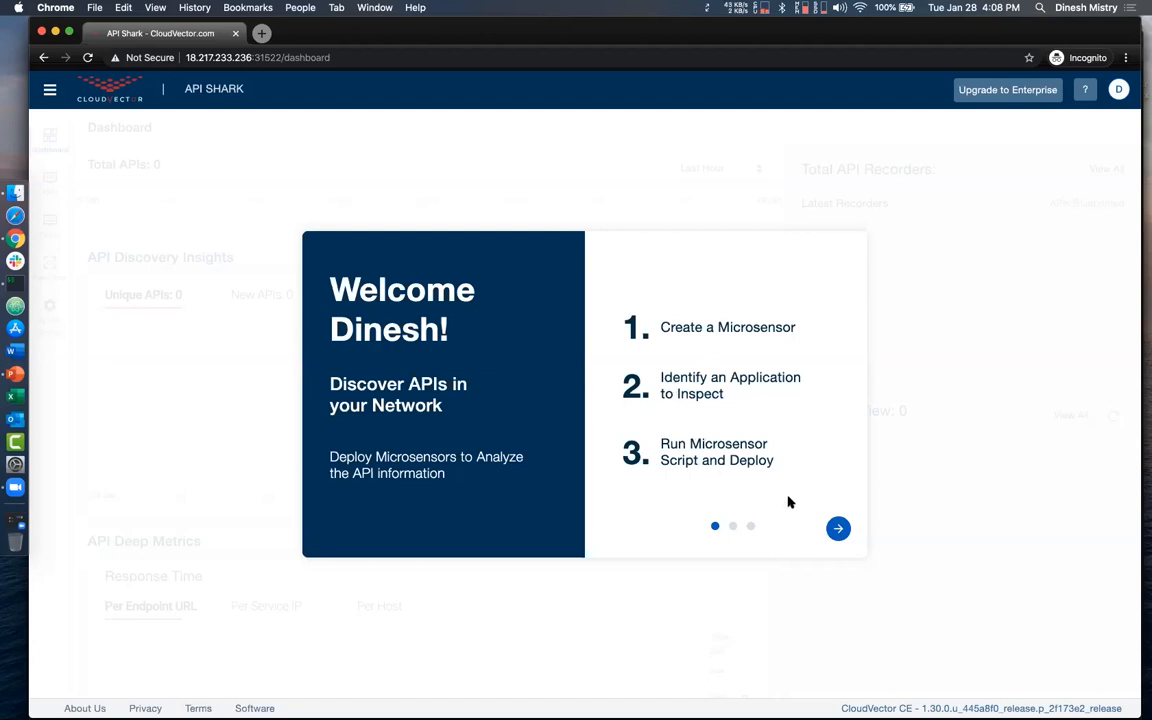
- Go through the welcome tour to its end, get started and look over the API Shark dashboard
left_click(837, 528)
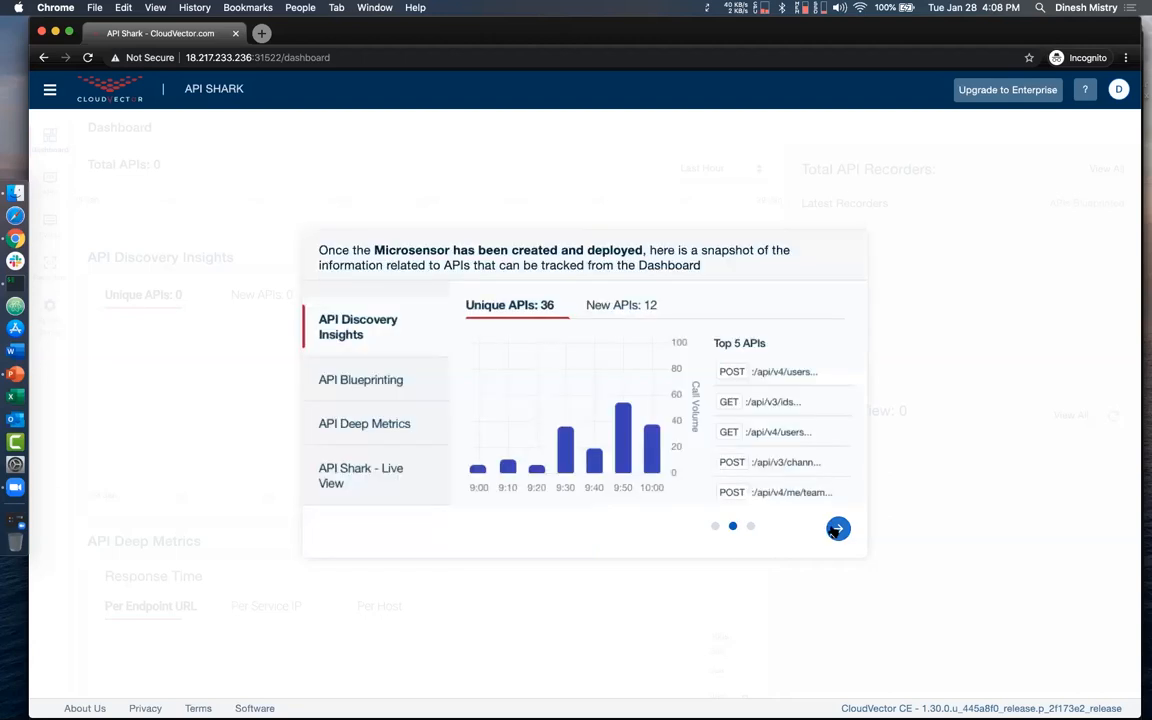
left_click(836, 528)
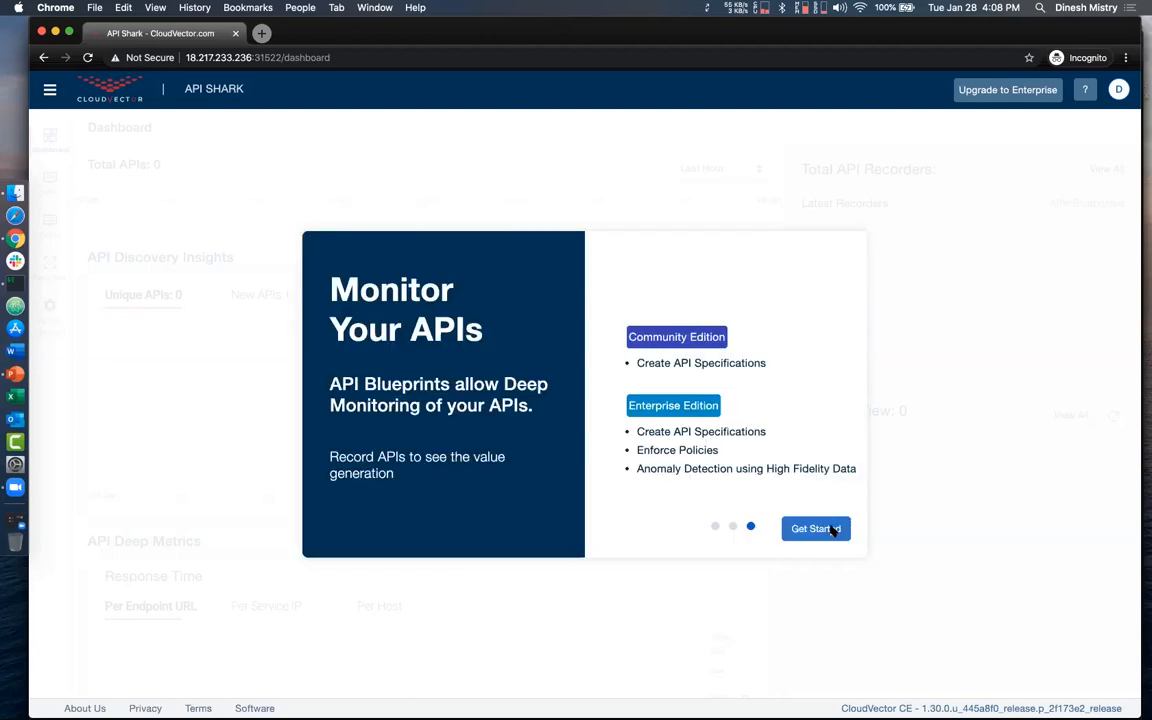
left_click(815, 529)
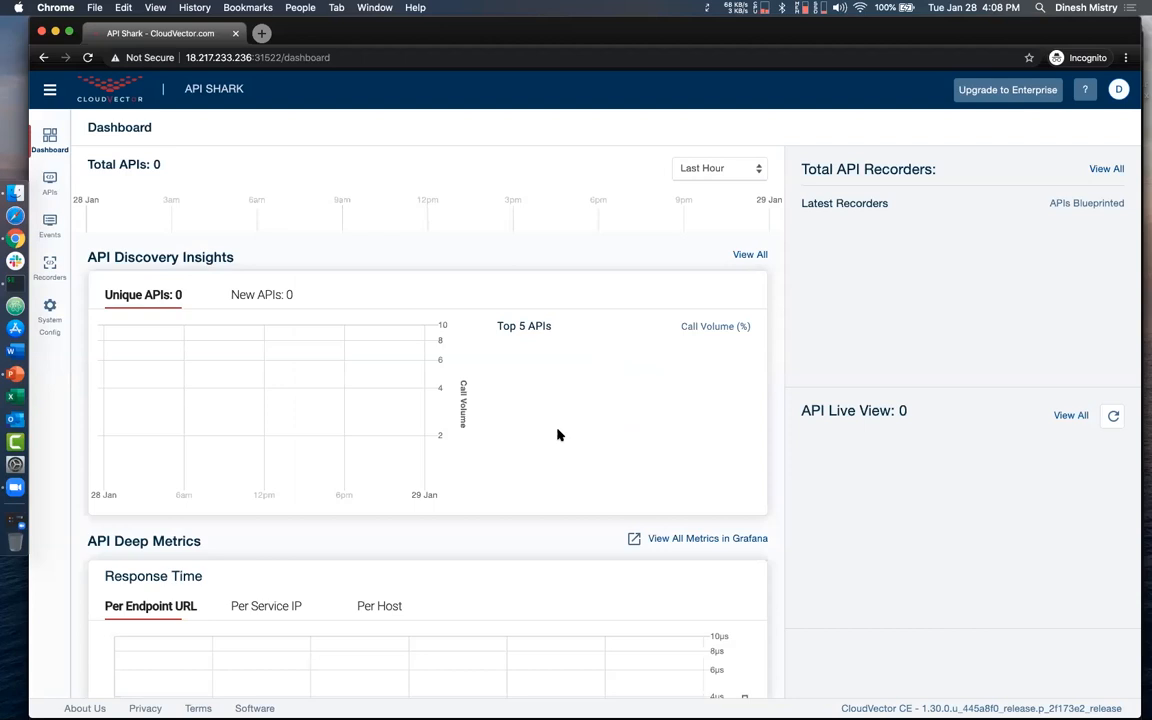
scroll(559, 435, "down", 1)
scroll(559, 435, "up", 1)
- Start a new microsensor in the system configuration and save Network Packet Sniffer as its type
left_click(50, 312)
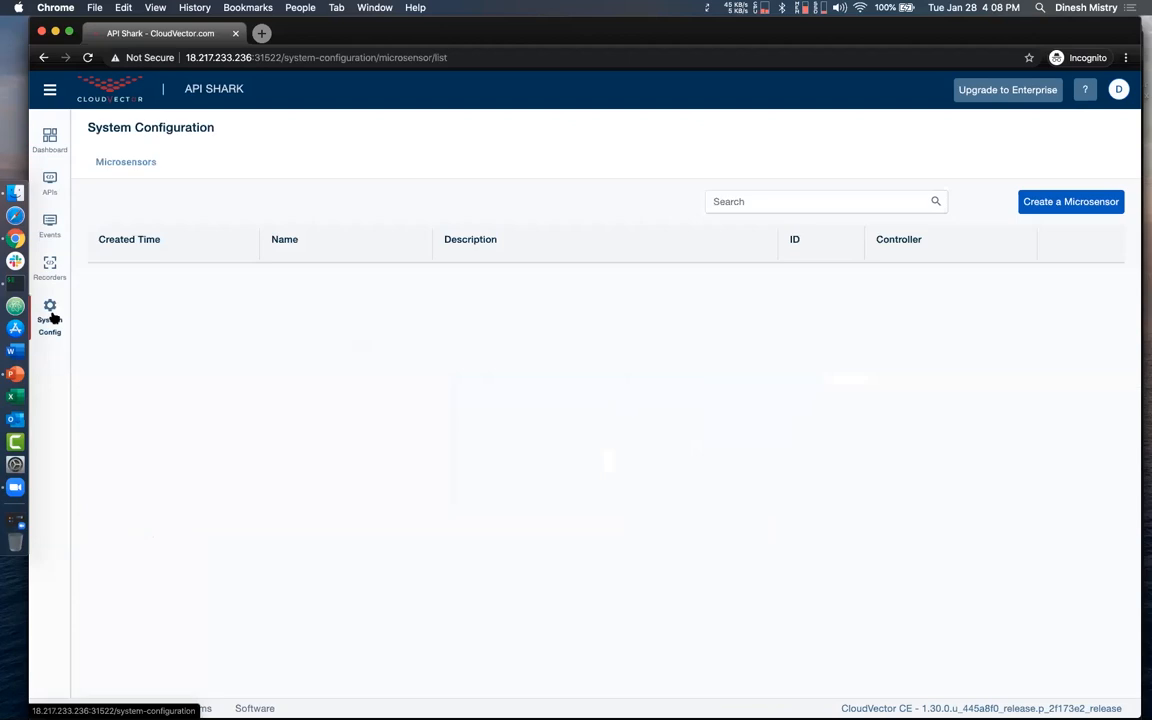
left_click(1047, 208)
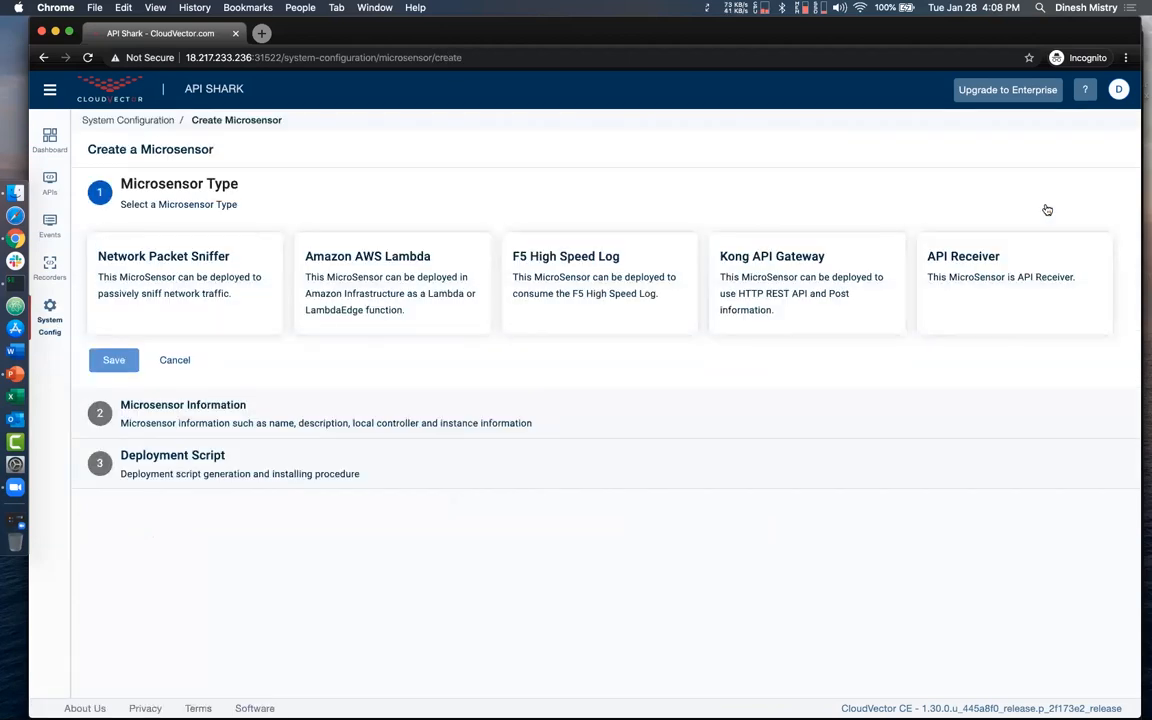
left_click(200, 300)
left_click(240, 318)
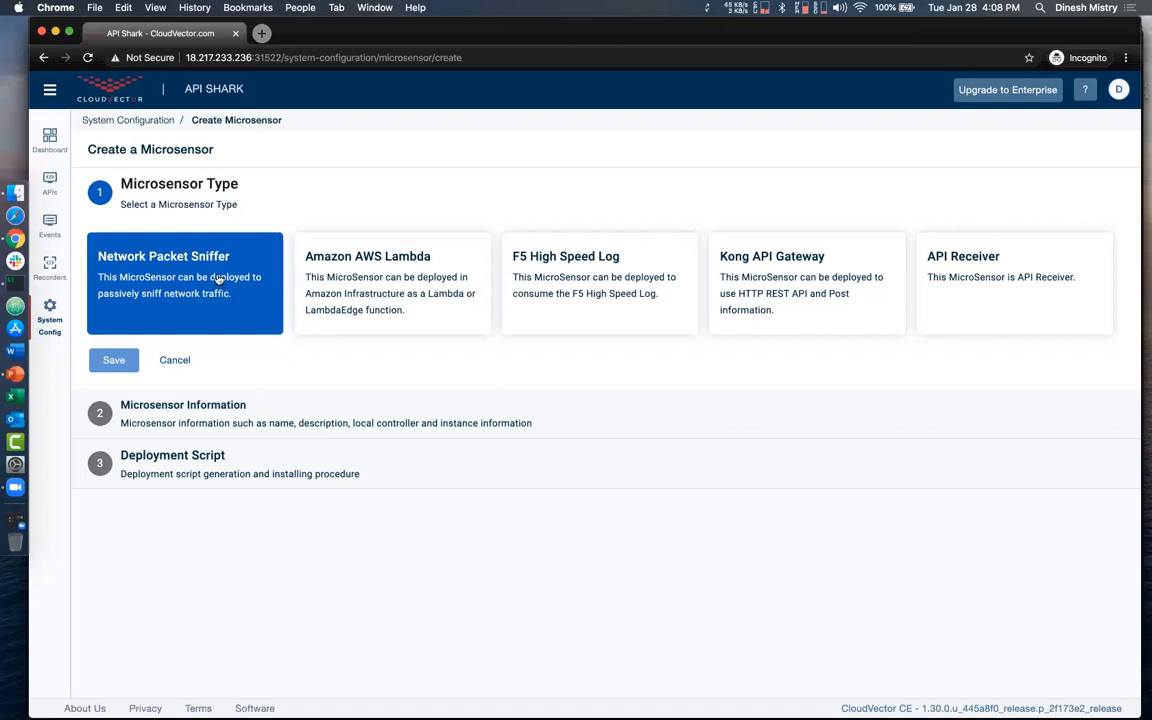
left_click(114, 360)
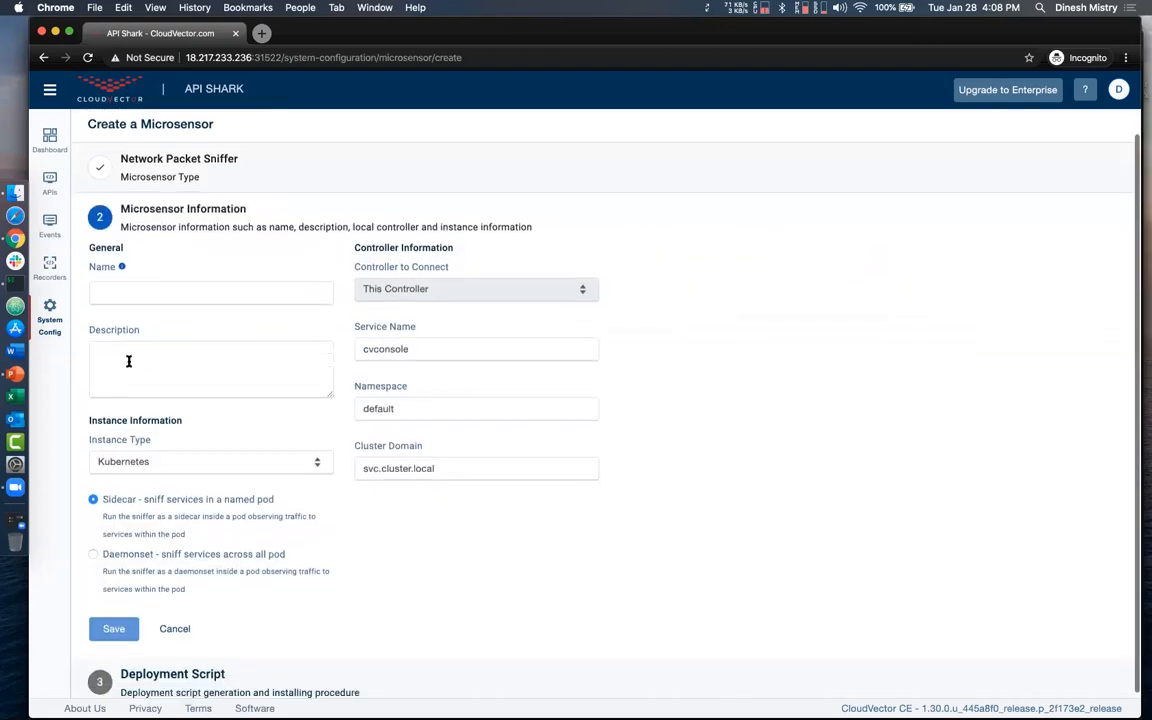
- Give the microsensor the name and description demo, keep the Kubernetes instance type with the Sidecar option, and save it
left_click(155, 294)
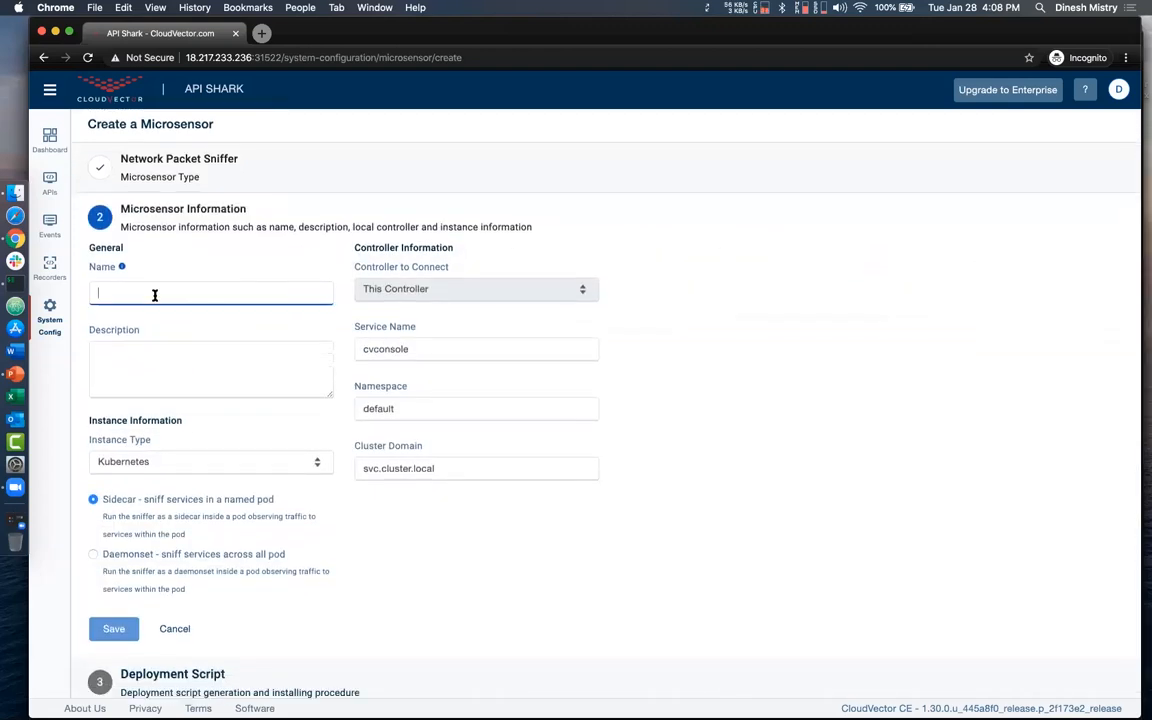
type("demo")
left_click(140, 358)
type("demo")
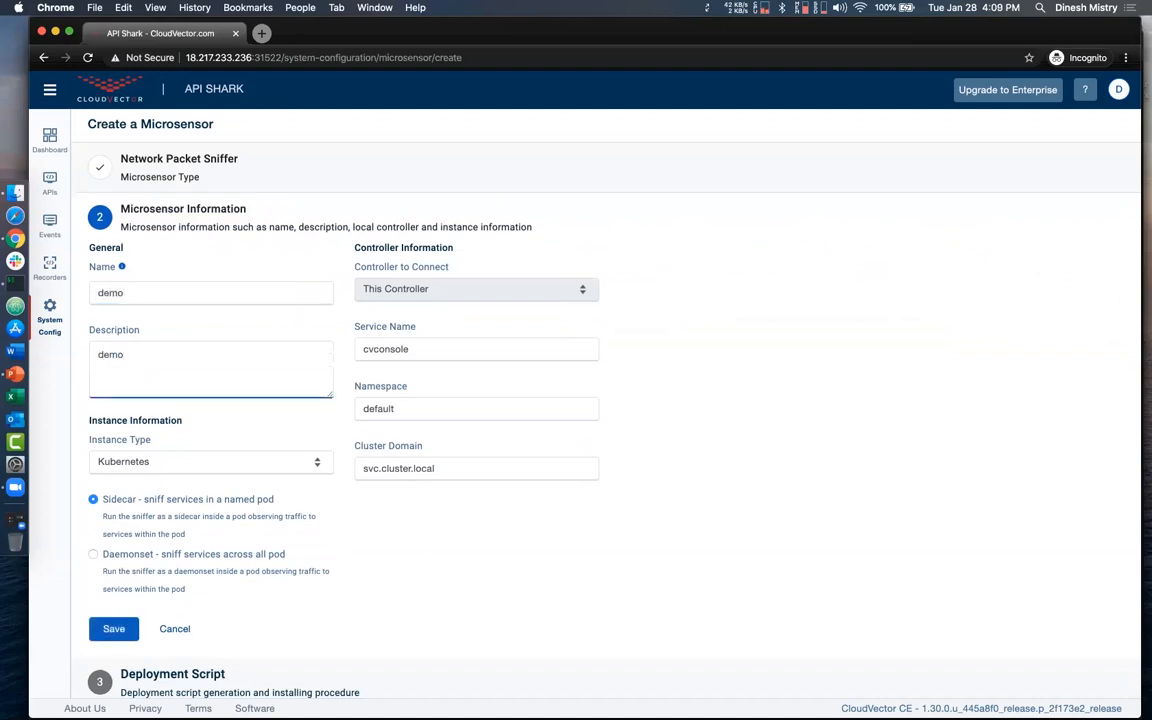
left_click(257, 464)
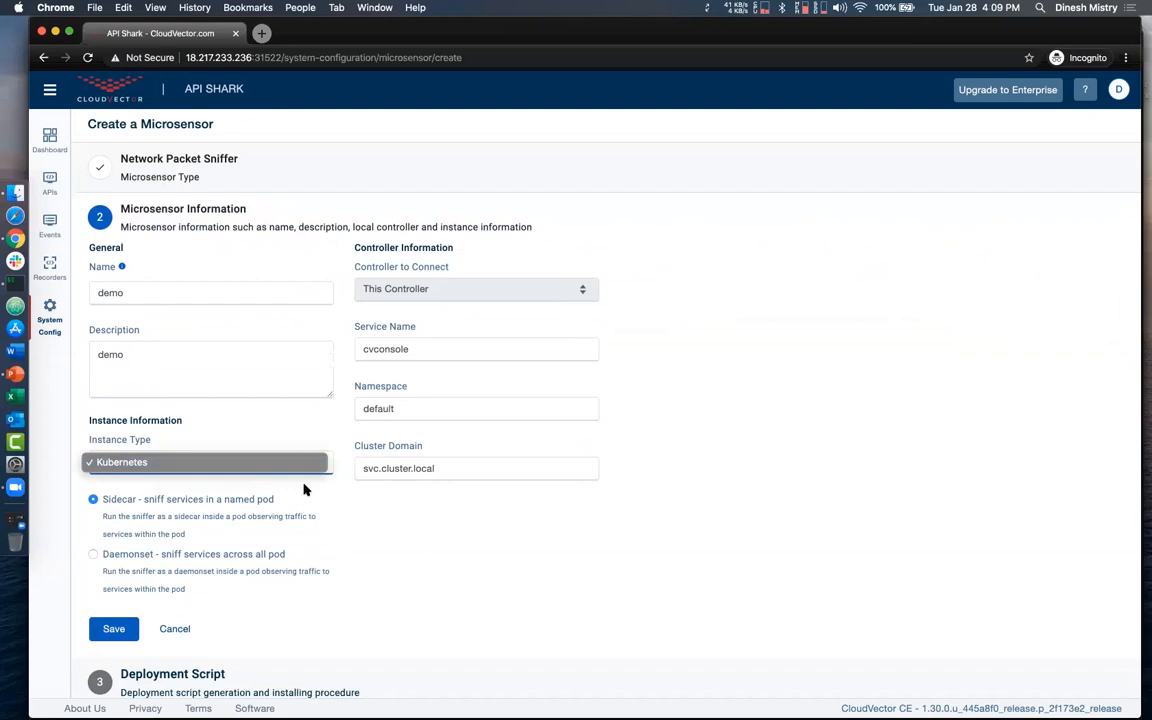
left_click(308, 461)
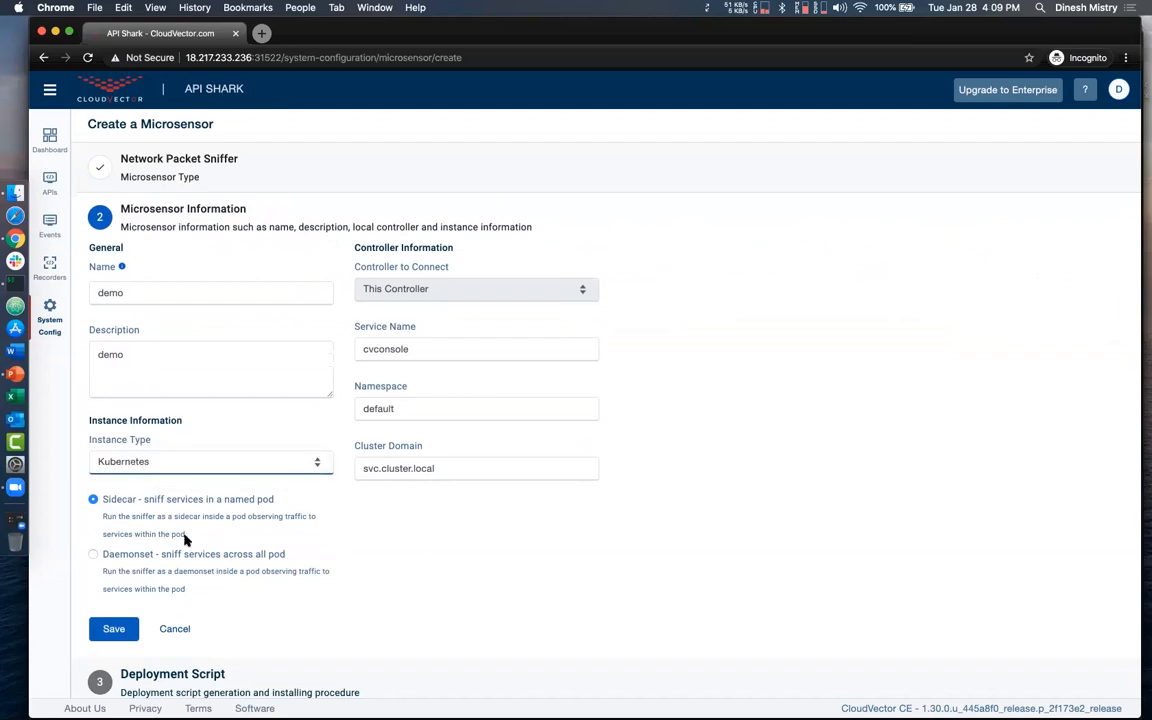
scroll(185, 540, "down", 1)
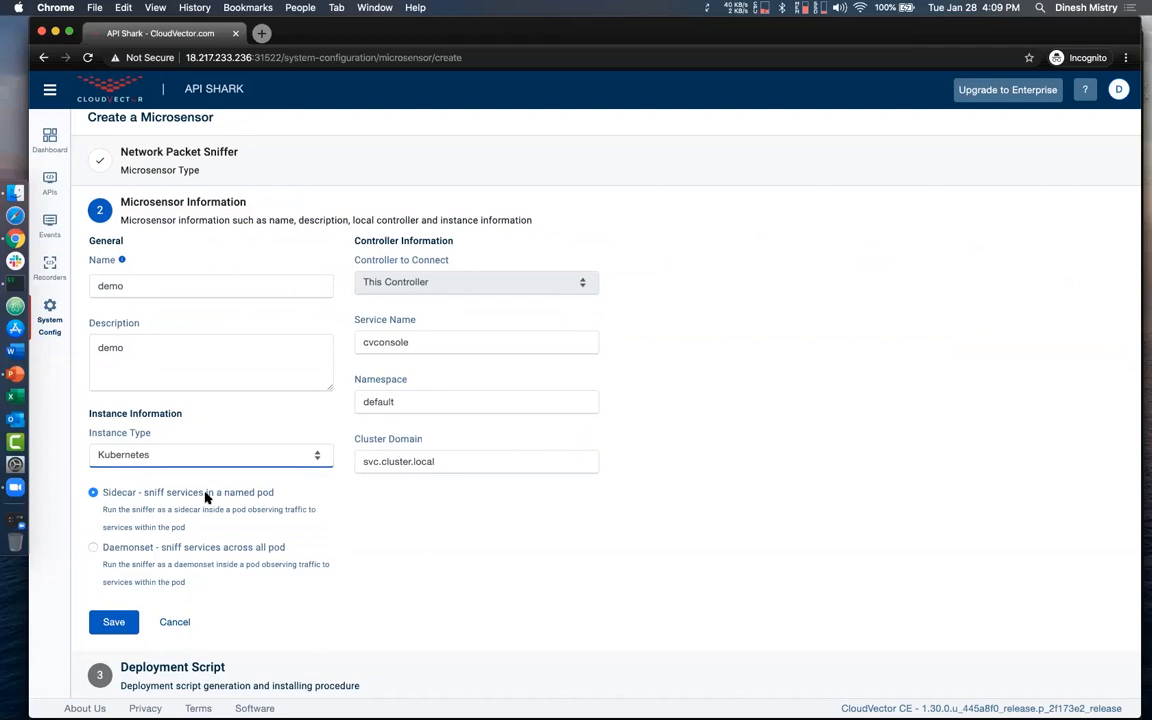
left_click(116, 621)
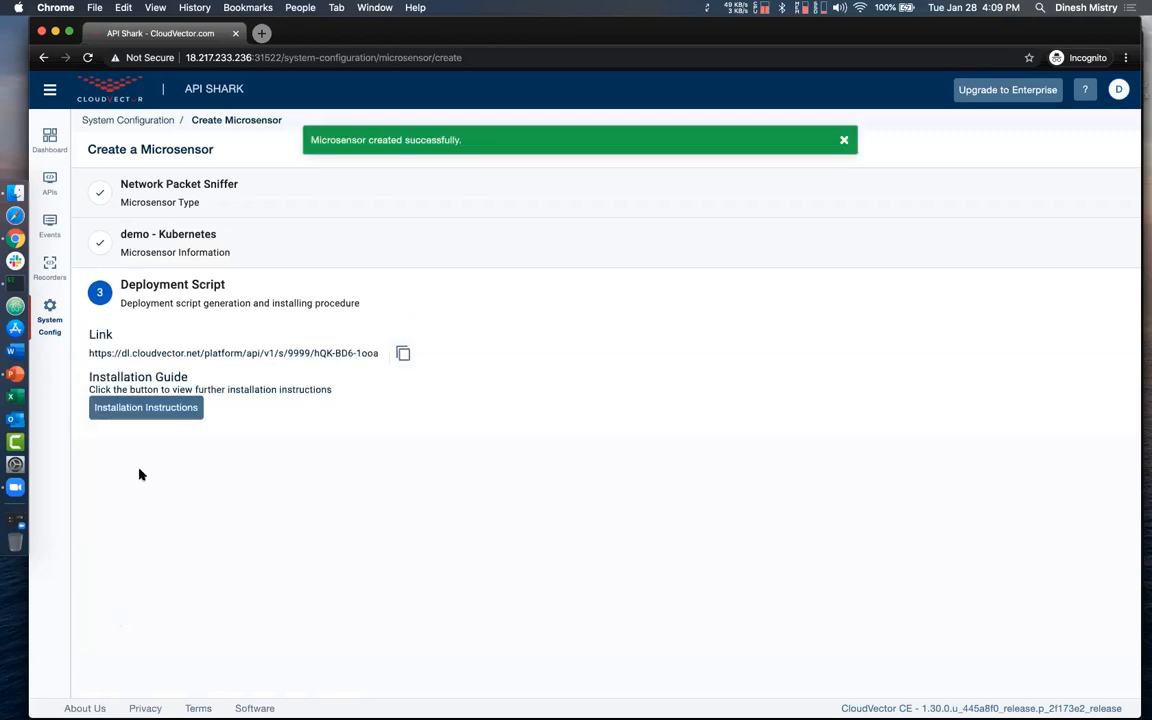
- Copy the microsensor's deployment script link, open its installation instructions and read Steps 1 to 3
left_click(406, 353)
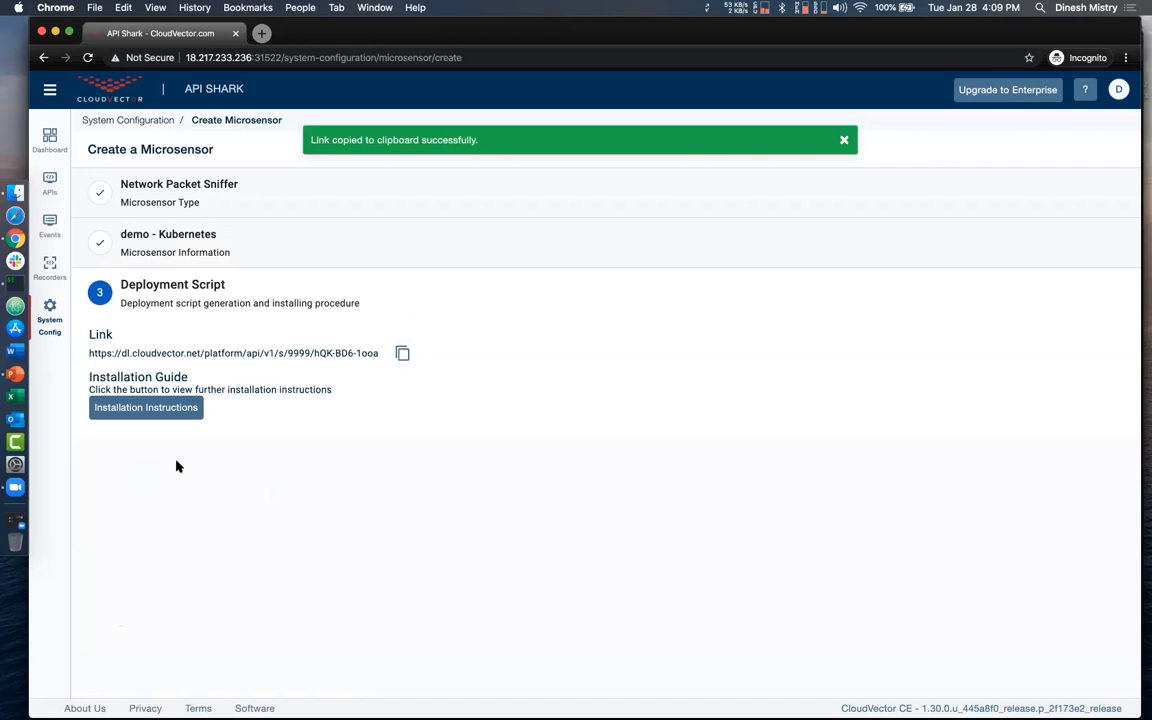
left_click(156, 412)
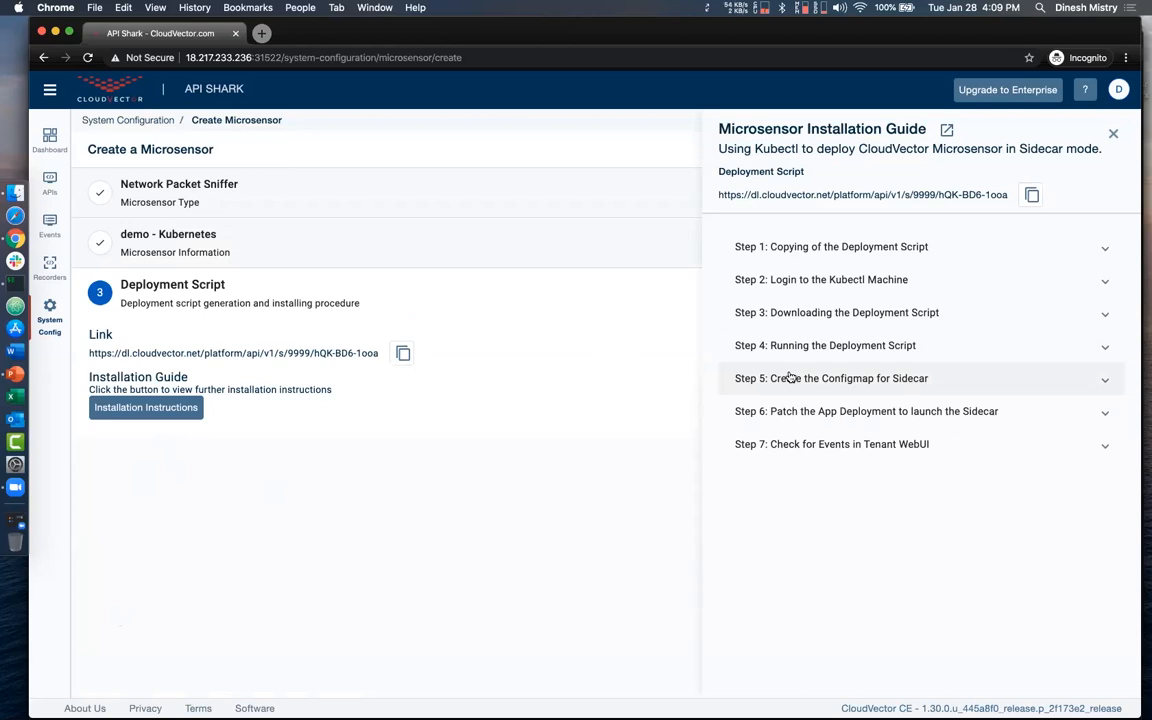
left_click(791, 250)
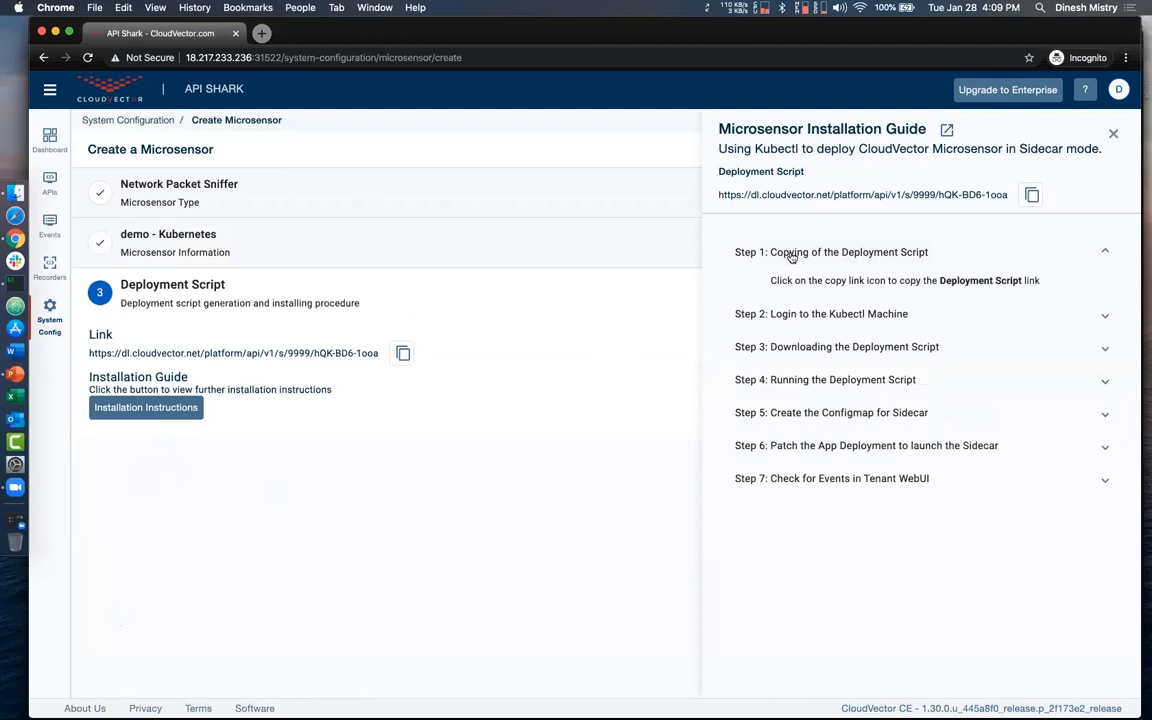
left_click(799, 314)
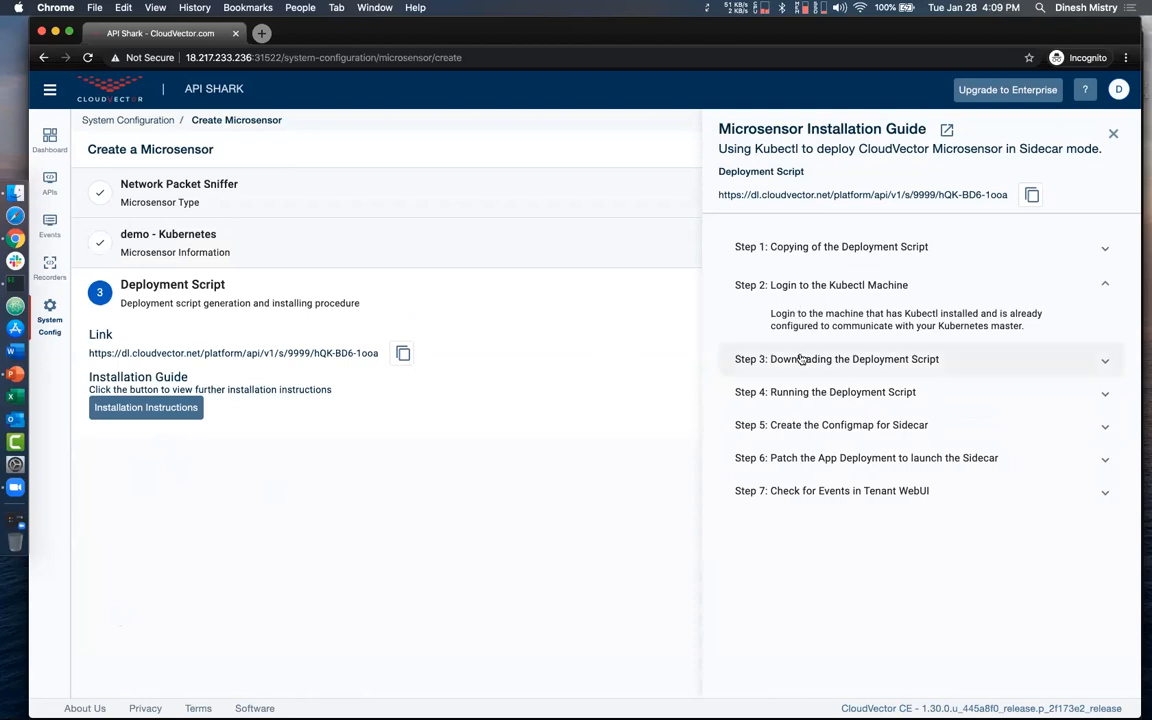
left_click(800, 359)
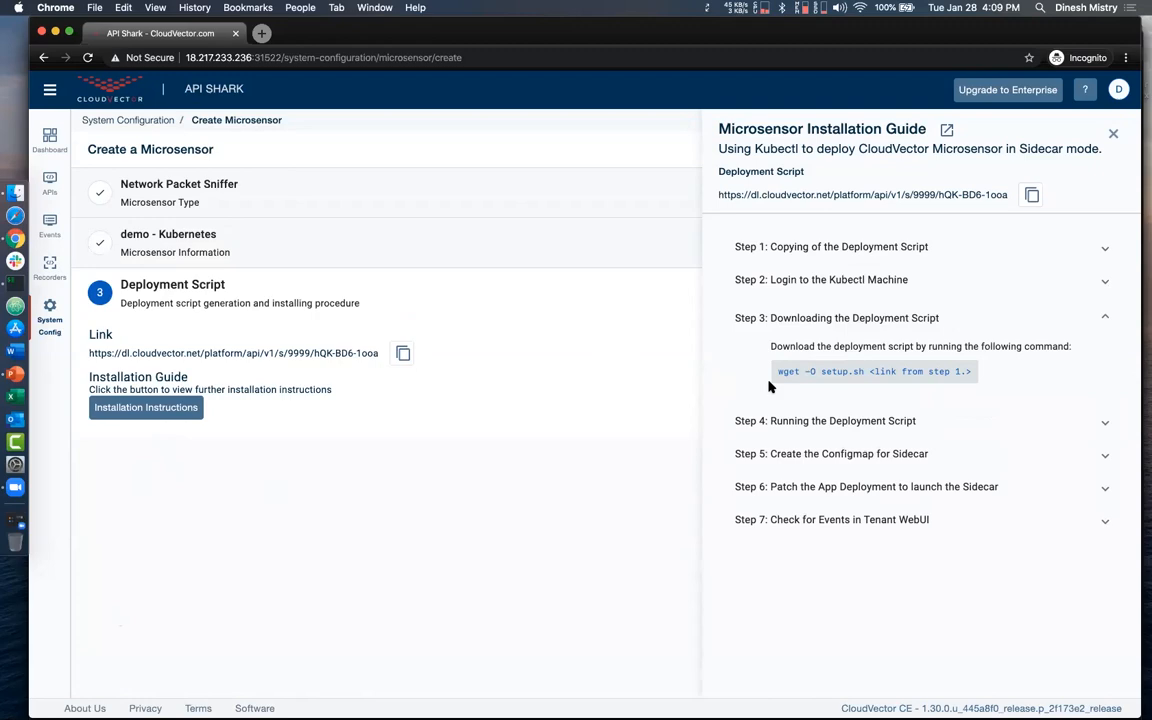
- Switch to the iTerm2 terminal, change into the Microsensor directory and list its contents
key("ctrl+Up")
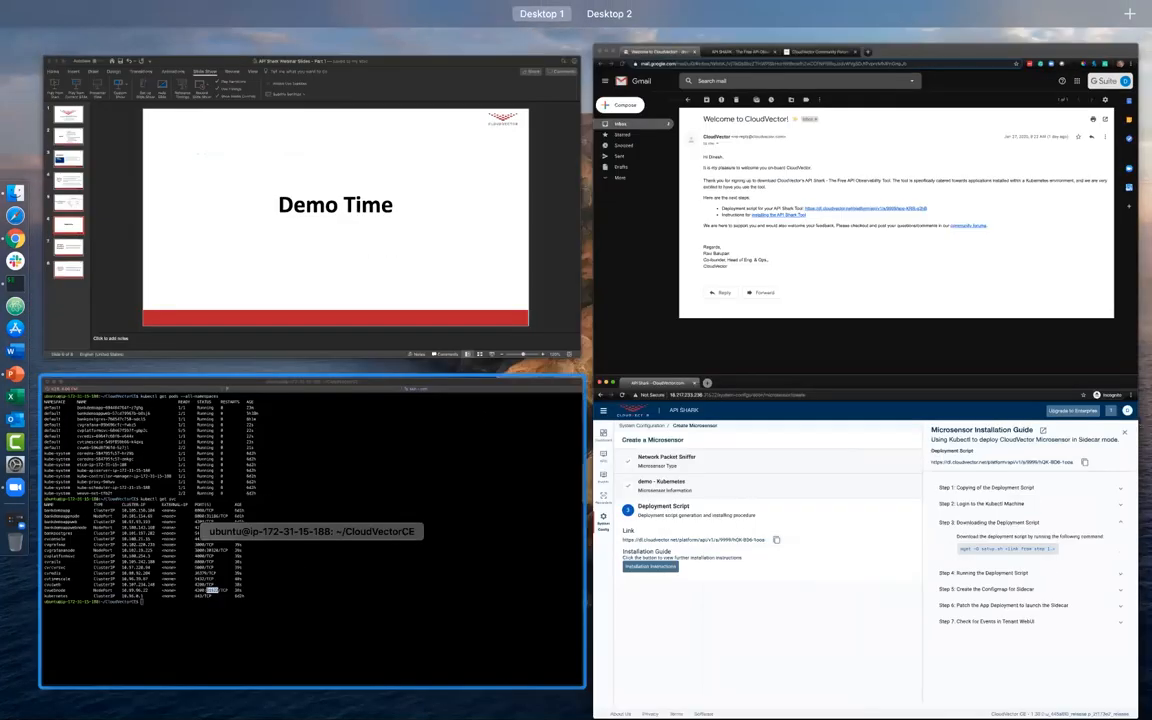
left_click(460, 395)
type("cd Mi")
key("Tab")
key("Return")
type("ls")
key("Return")
- Download the deployment script from the copied link with wget, saving it as setup.sh
type("wget ")
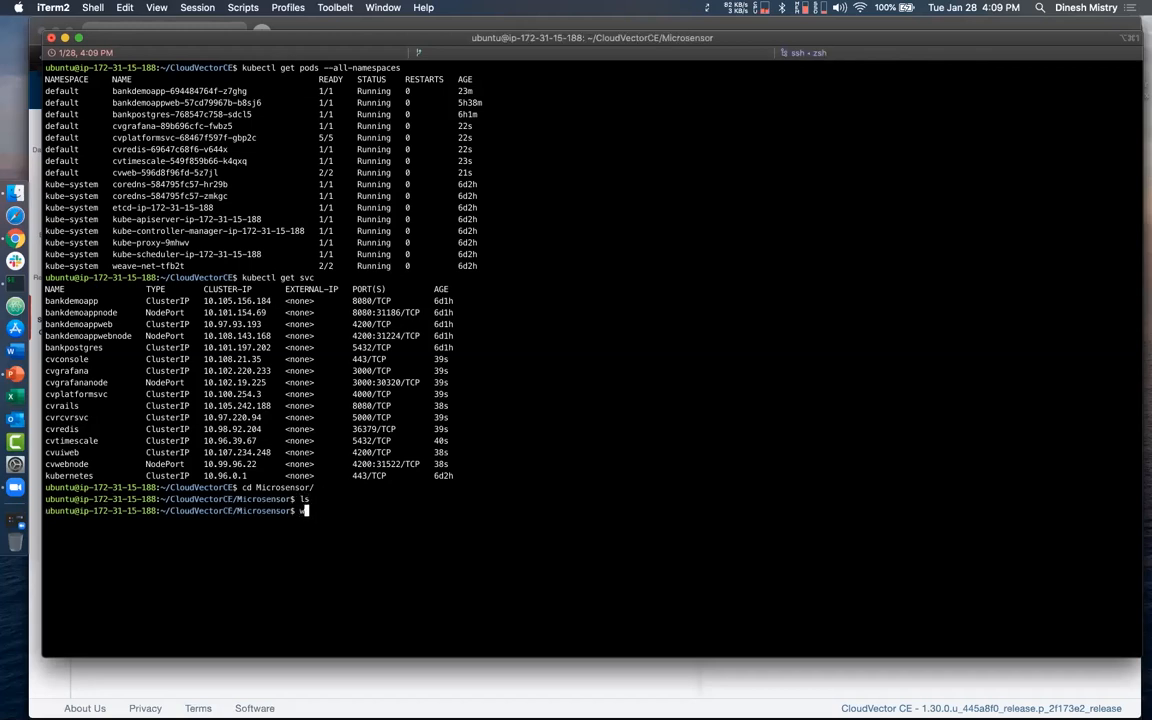
type("-O ")
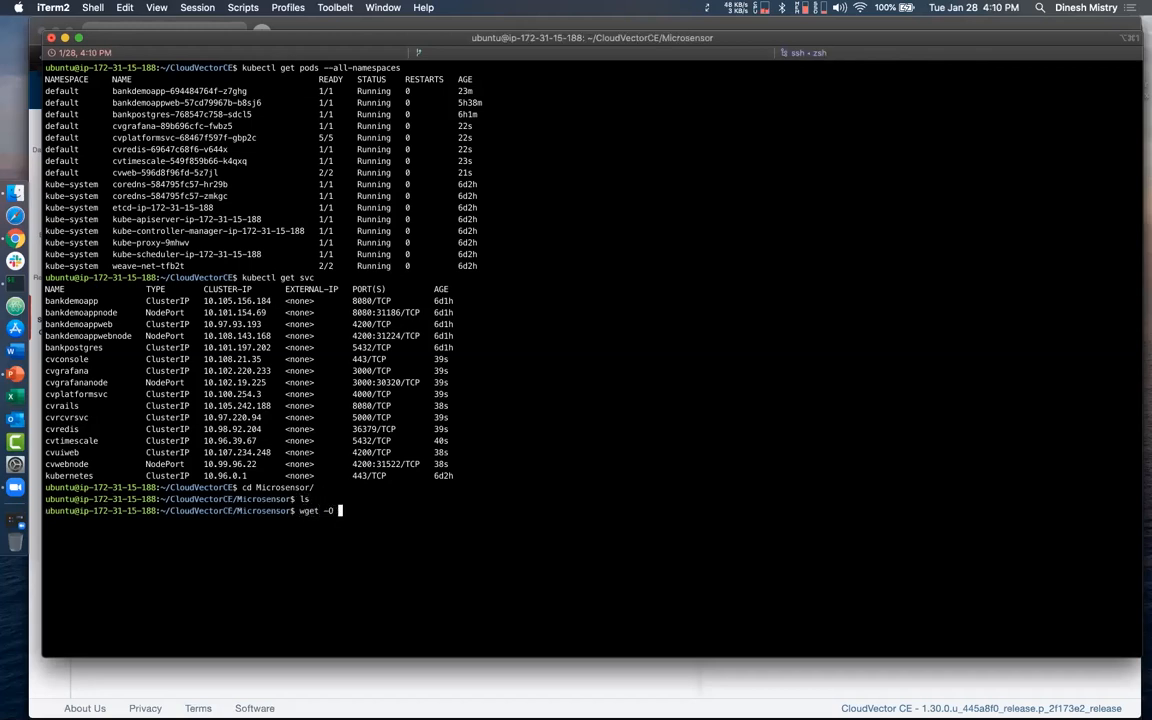
type("setup.sh")
key("super+v")
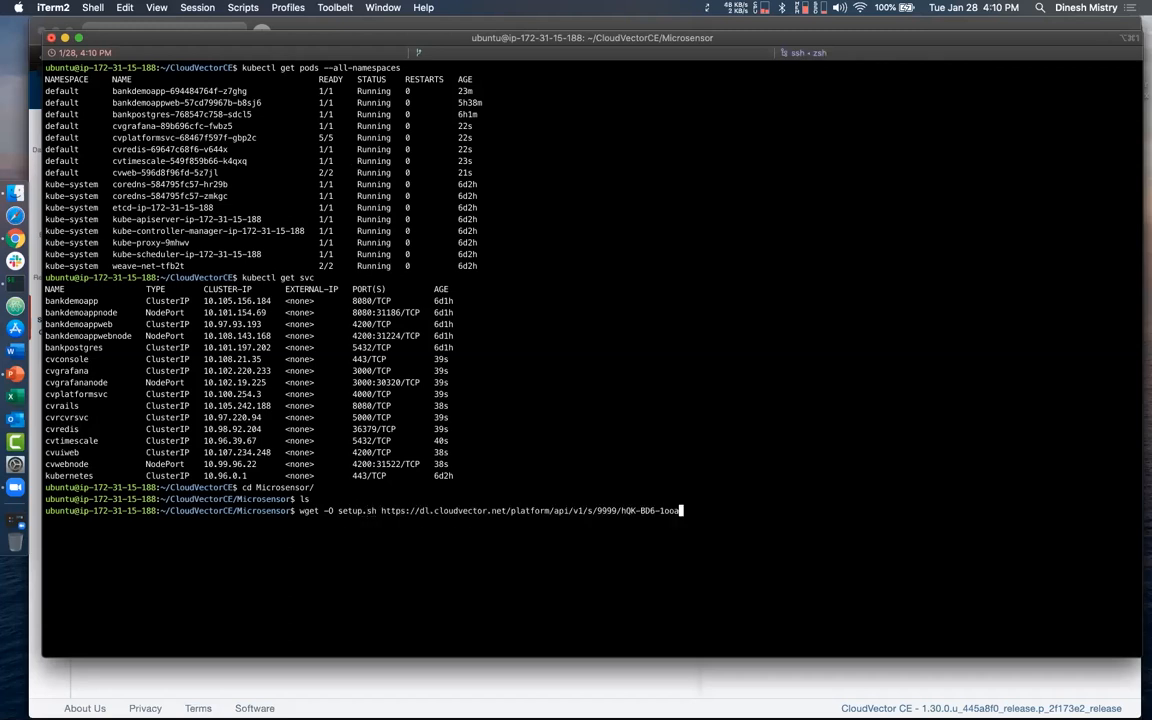
key("Return")
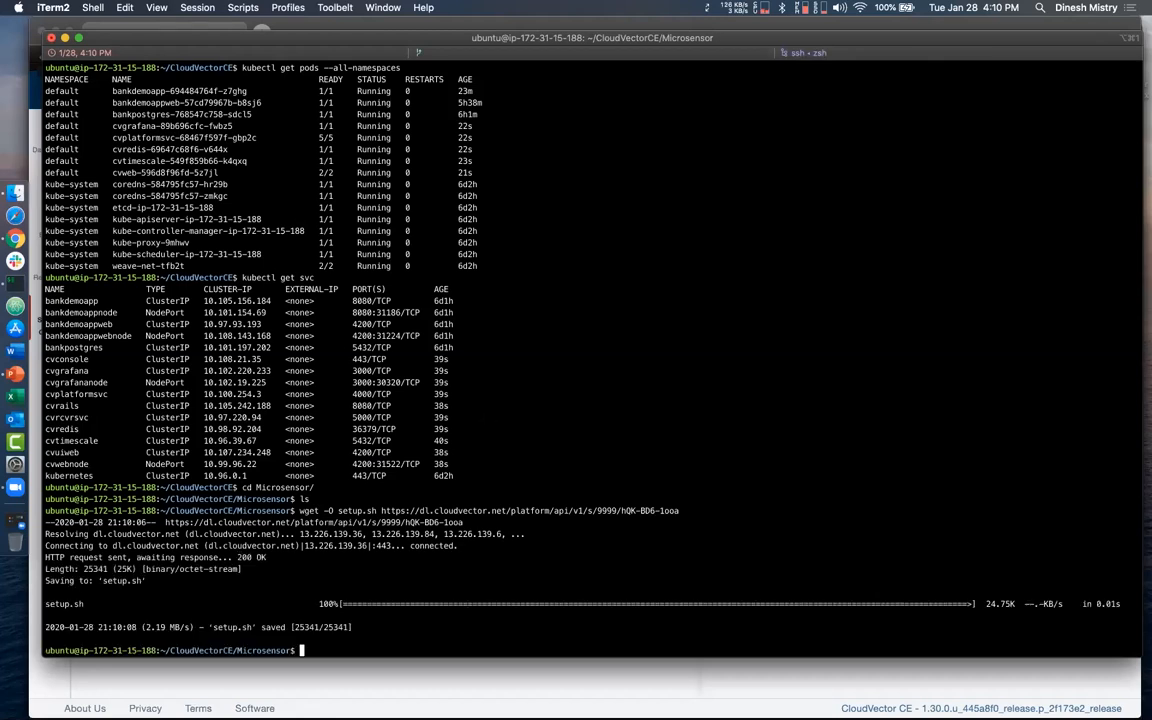
- Return to the installation guide in Chrome and copy the bash setup.sh command from Step 4
key("ctrl+Up")
left_click(720, 552)
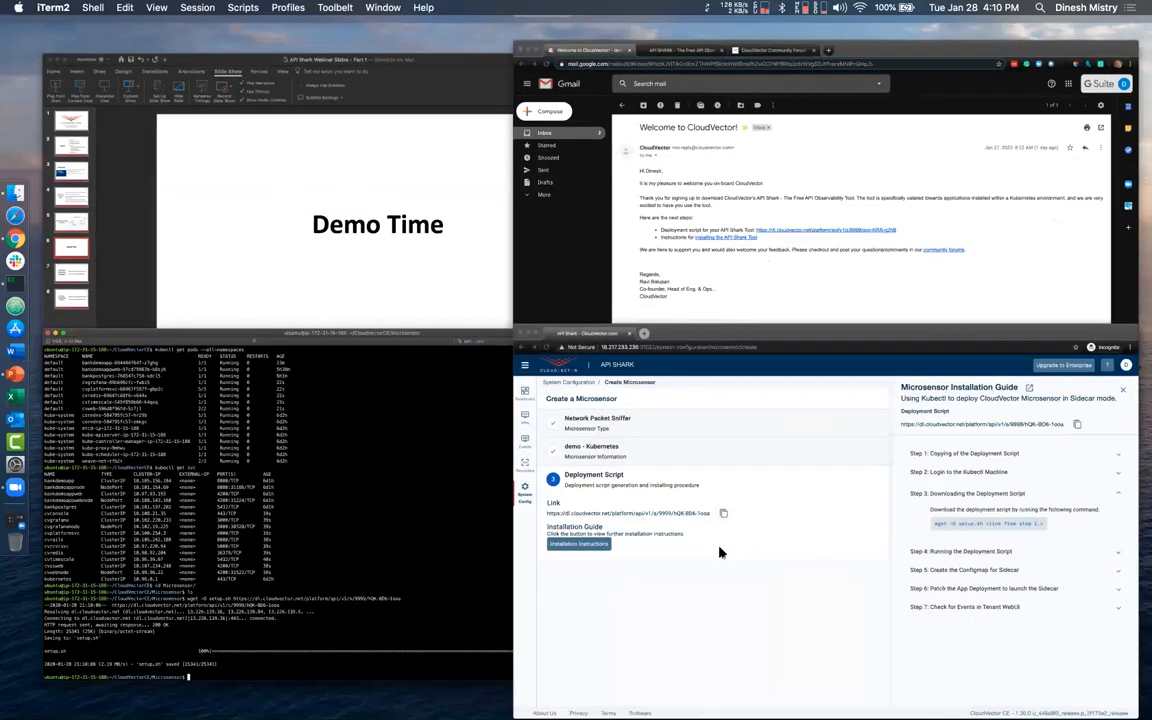
left_click(810, 424)
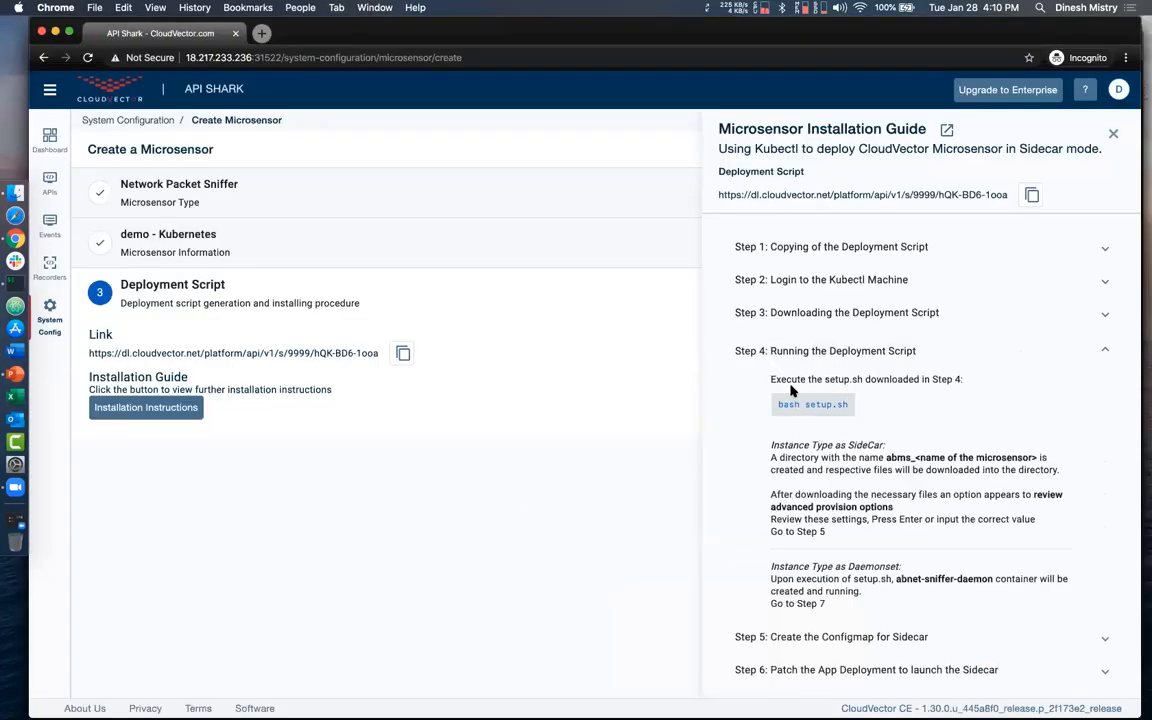
left_click_drag(848, 408, 782, 404)
key("super+c")
- In iTerm2, run bash setup.sh, answer y to continue, and accept the default answer for reviewing advanced provision options
key("ctrl+Up")
left_click(447, 476)
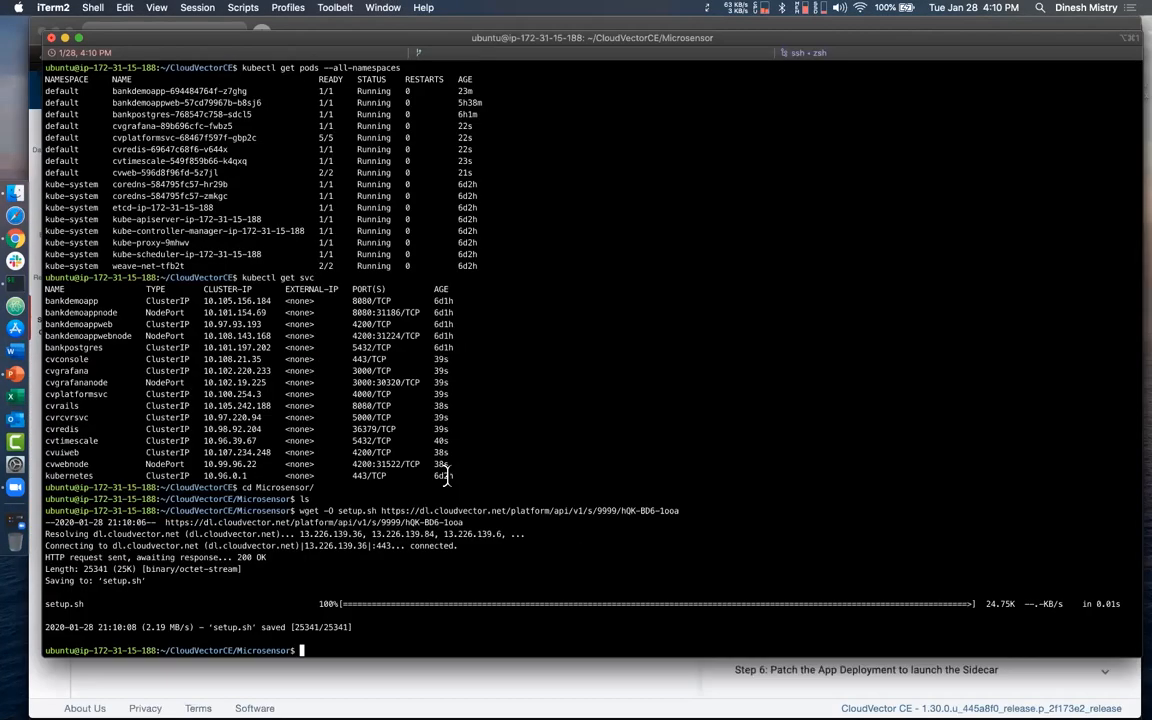
key("super+v")
key("Return")
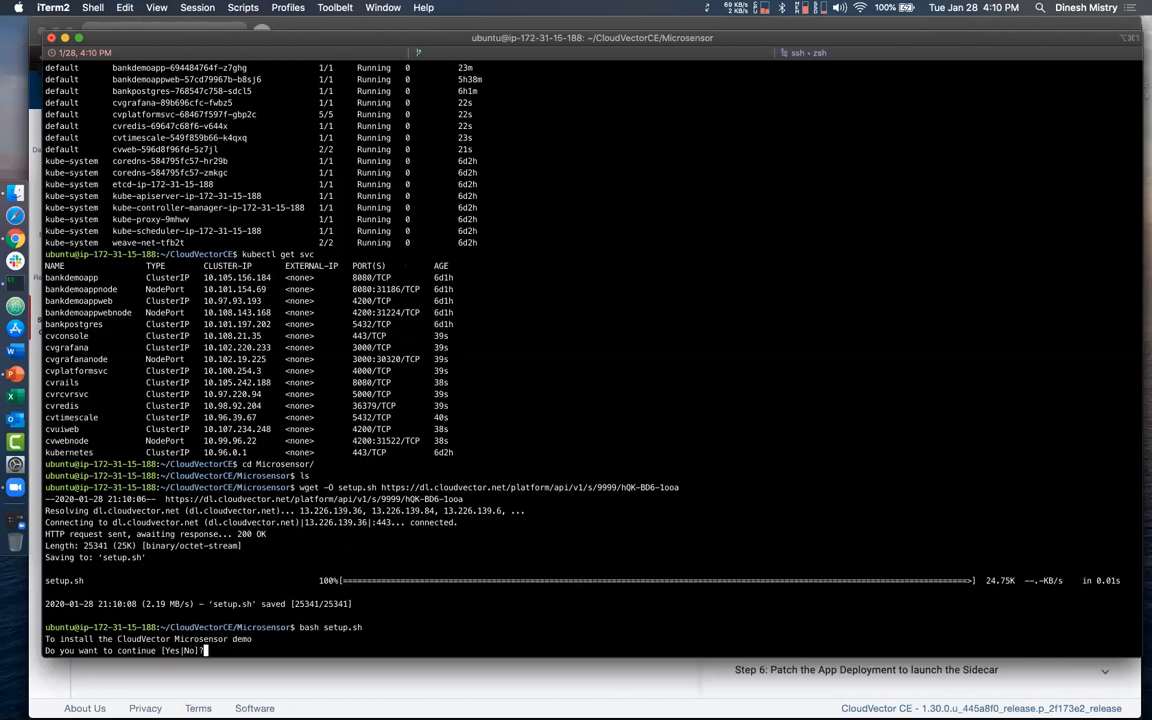
type("y")
key("Return")
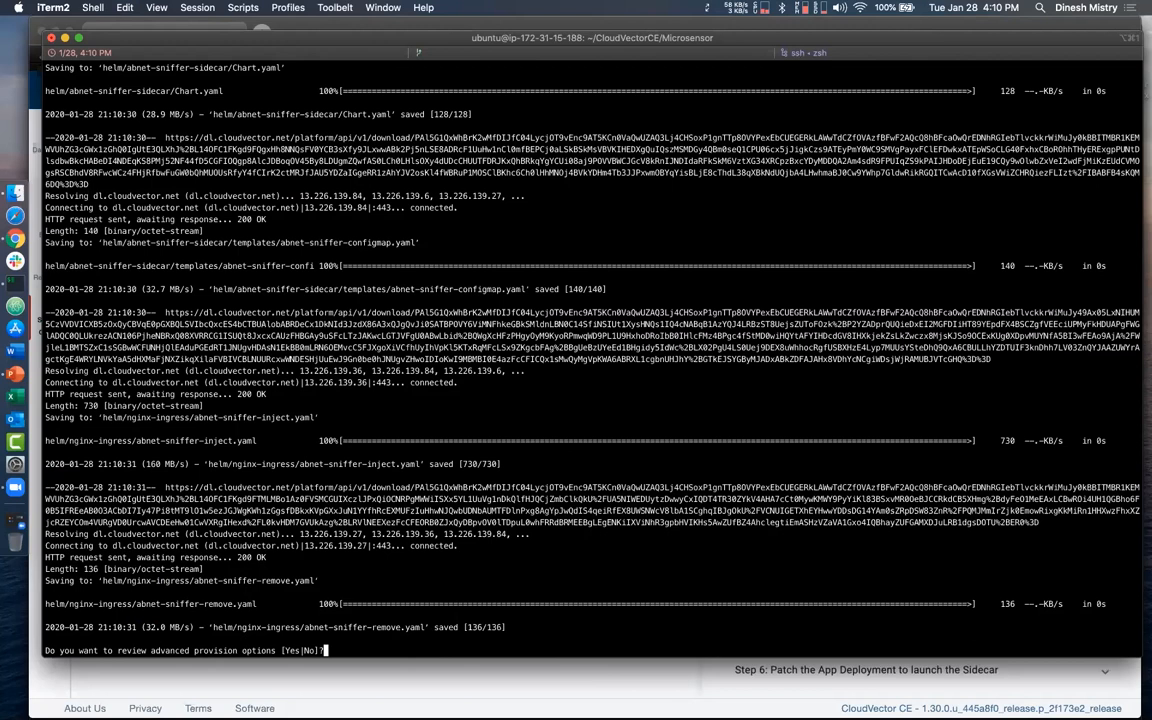
key("Return")
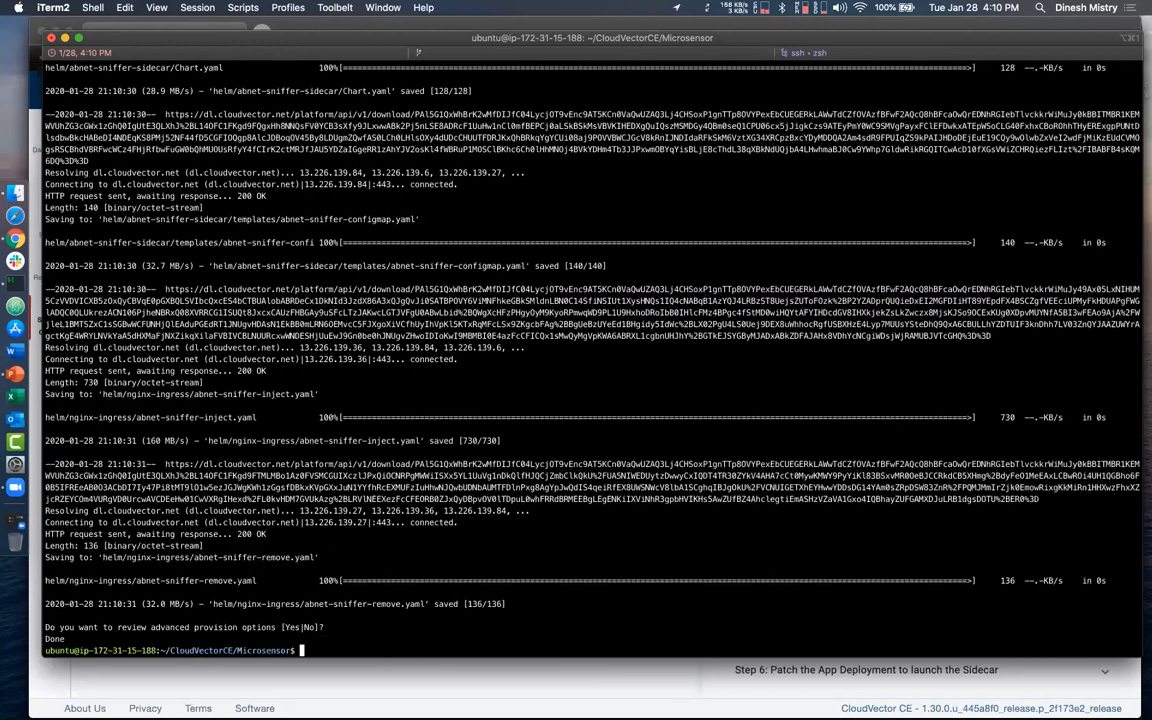
- Go back to the installation guide in Chrome and copy the configmap creation command from Step 5
key("ctrl+Up")
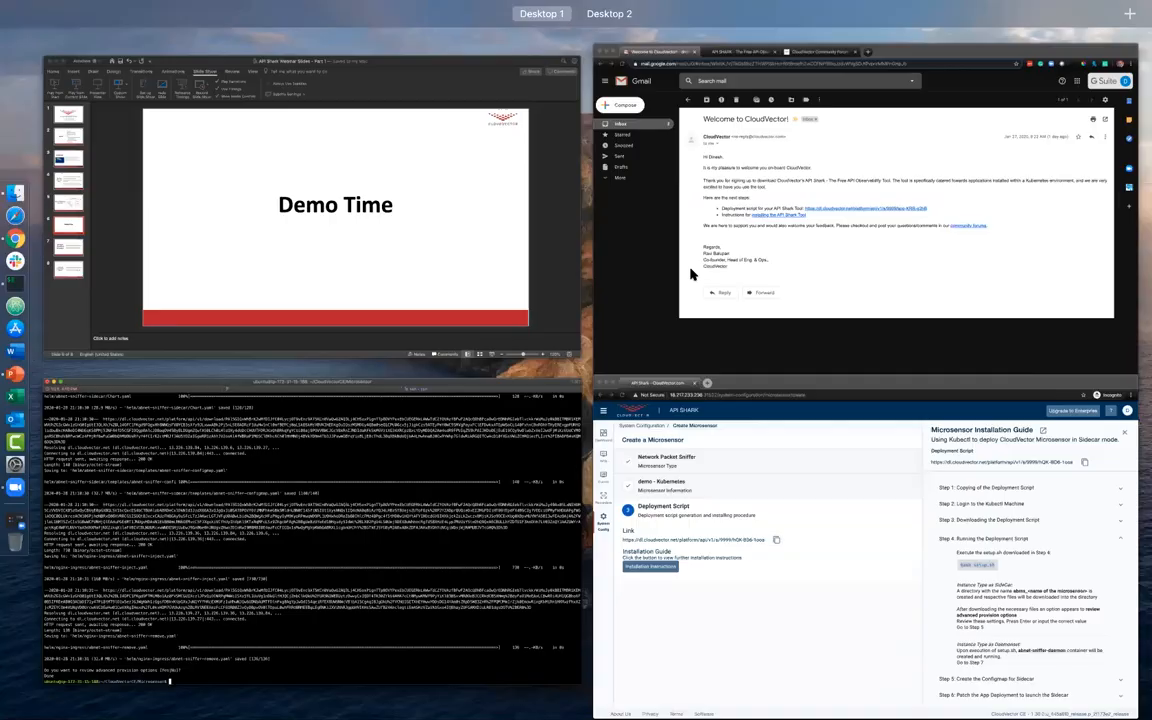
left_click(735, 515)
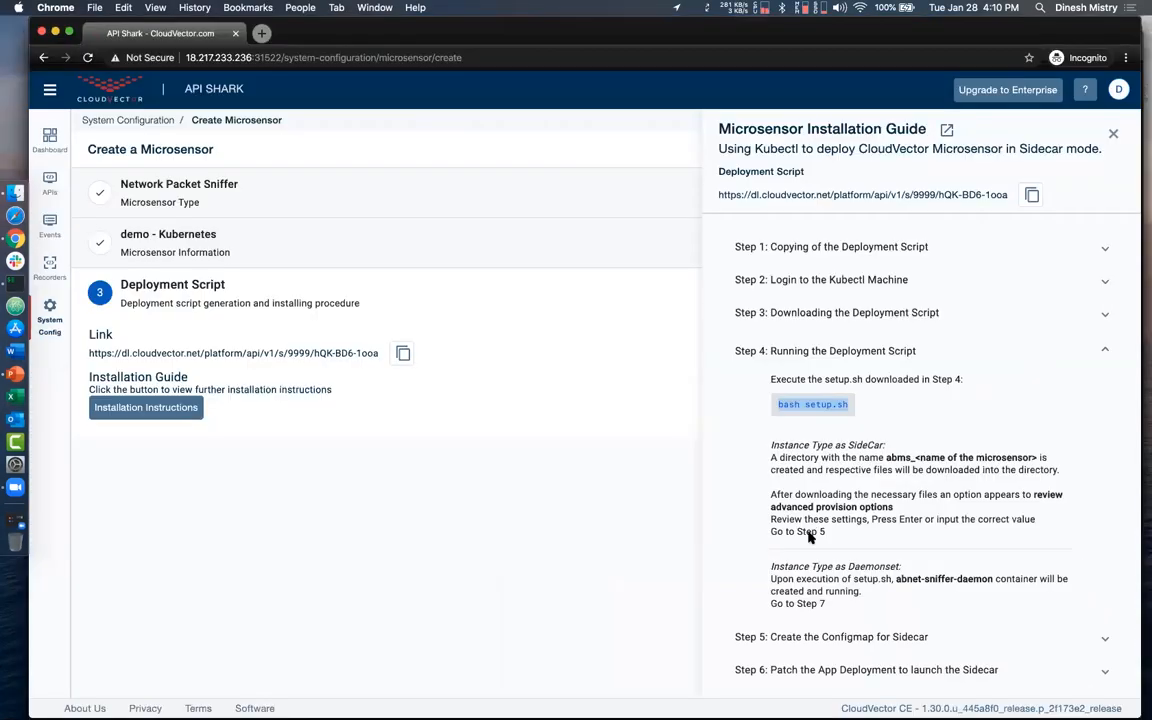
scroll(805, 530, "down", 1)
left_click(818, 610)
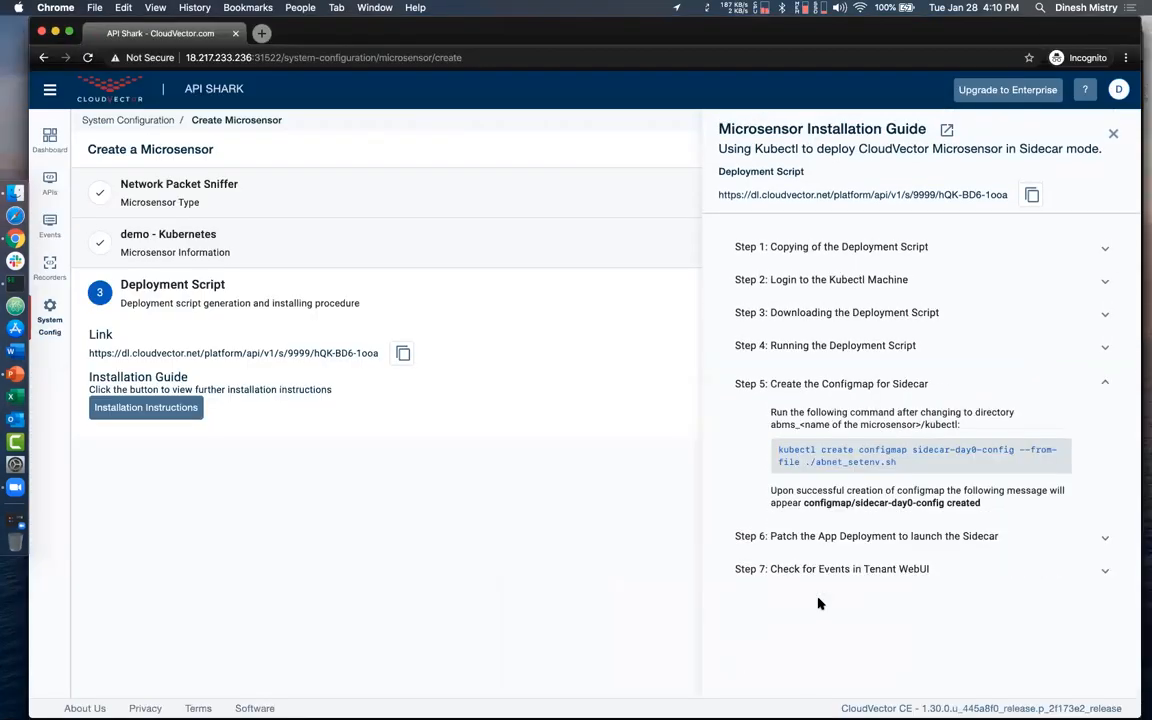
triple_click(786, 457)
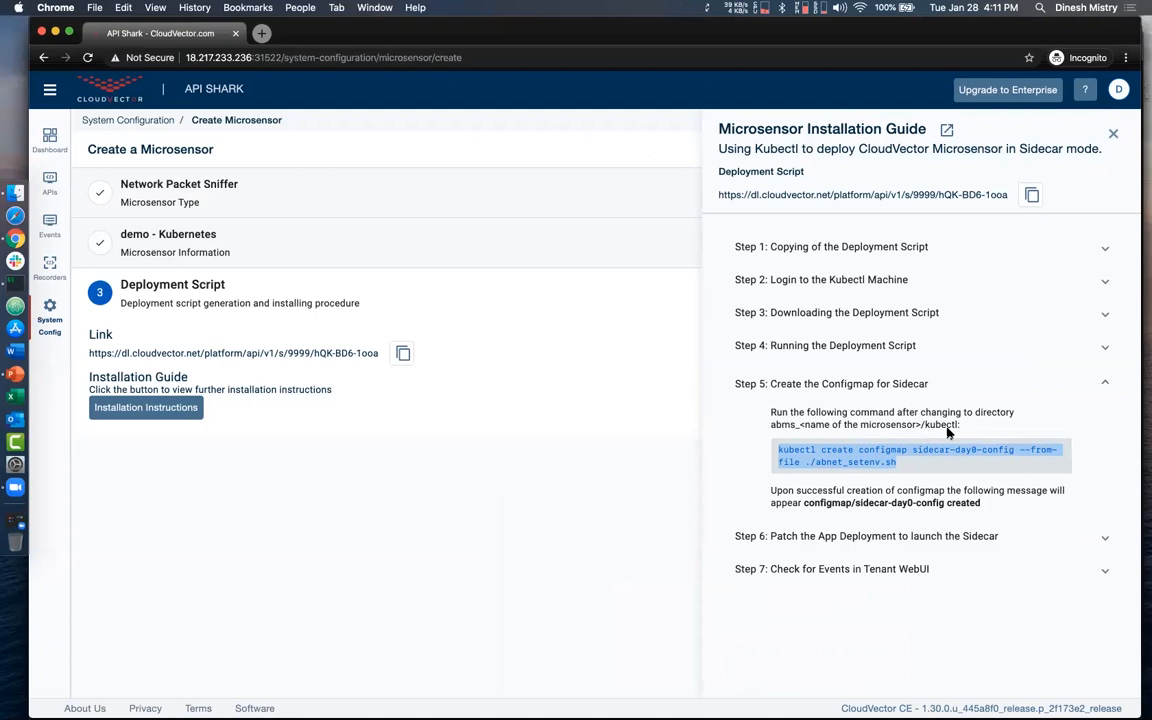
- Switch to iTerm2, list the Microsensor directory and change into abms_demo
key("ctrl+Up")
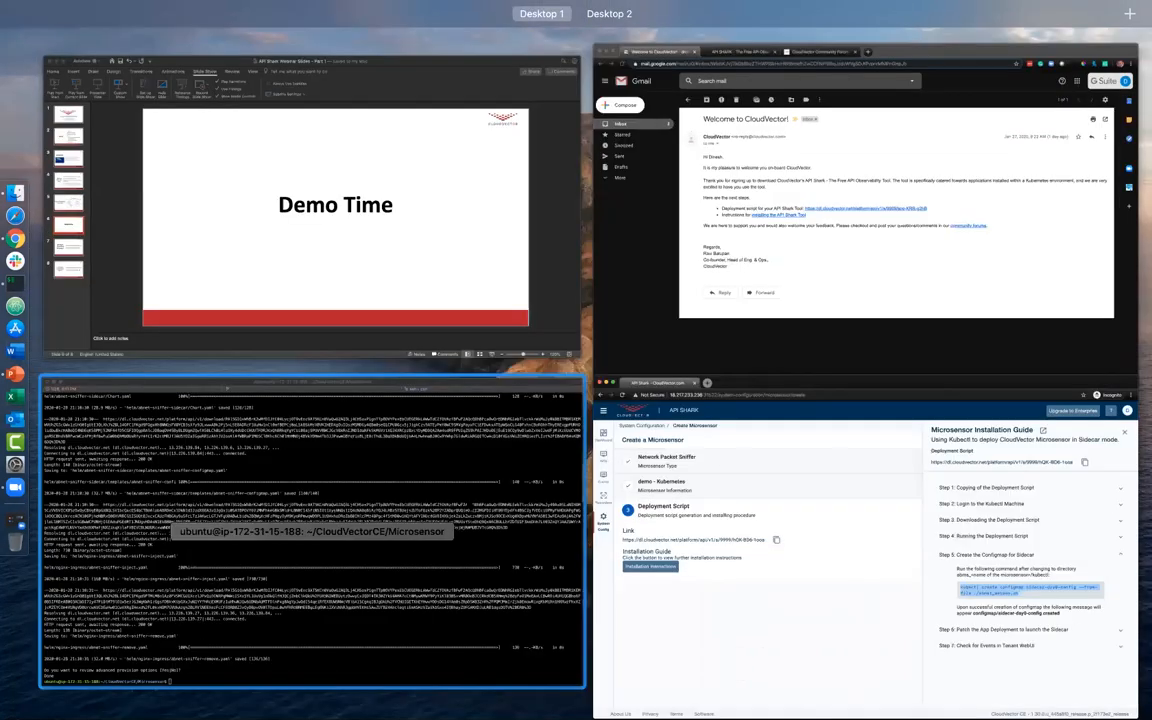
left_click(420, 450)
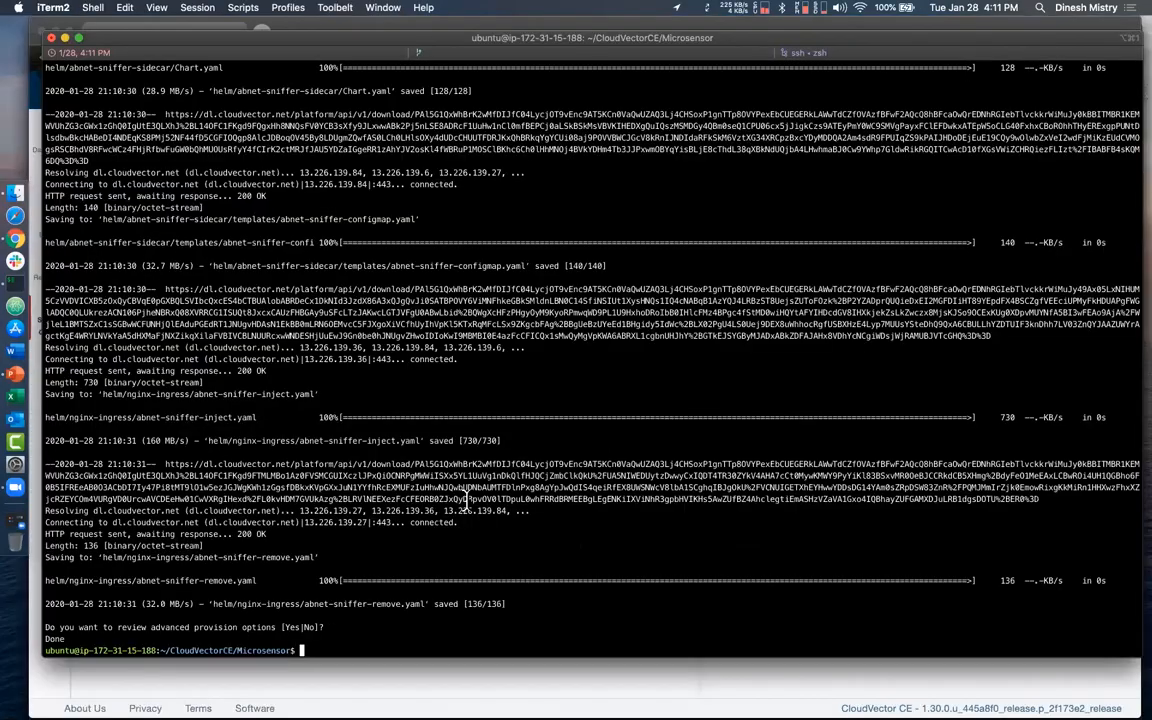
type("ls")
key("Return")
type("cd ab")
key("Tab")
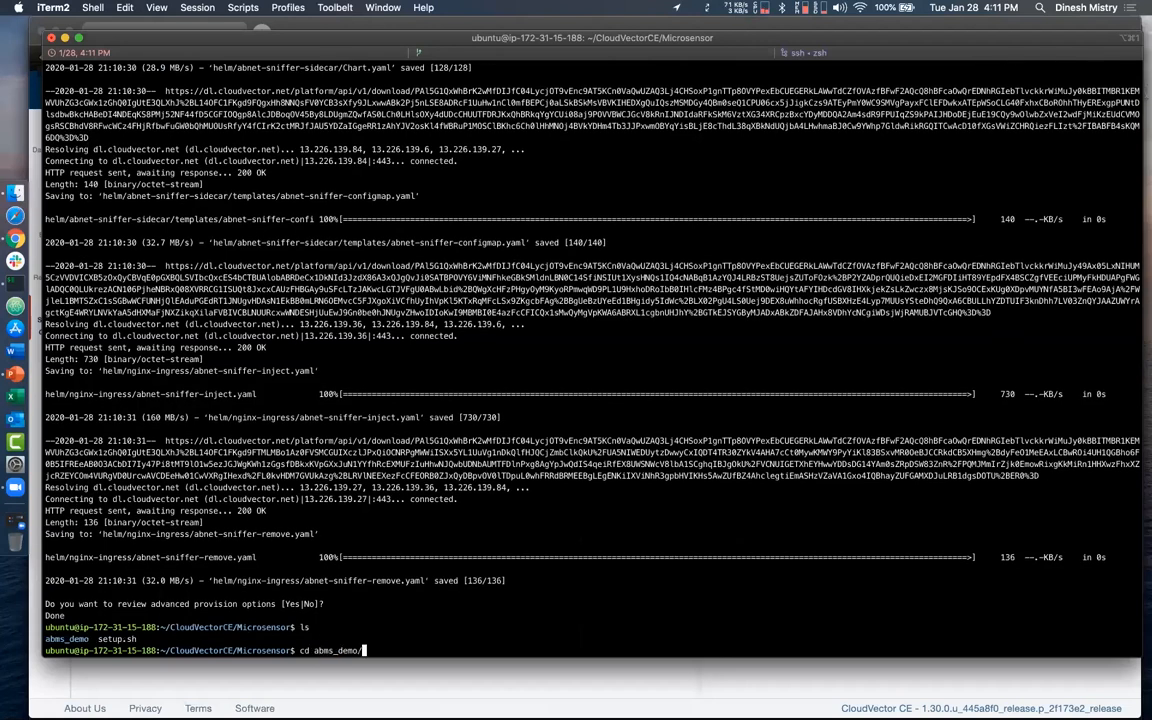
key("Return")
- List abms_demo, change into its kubectl directory and create the sidecar-day0-config configmap from ./abnet_setenv.sh
type("ls")
key("Return")
type("cd k")
key("Tab")
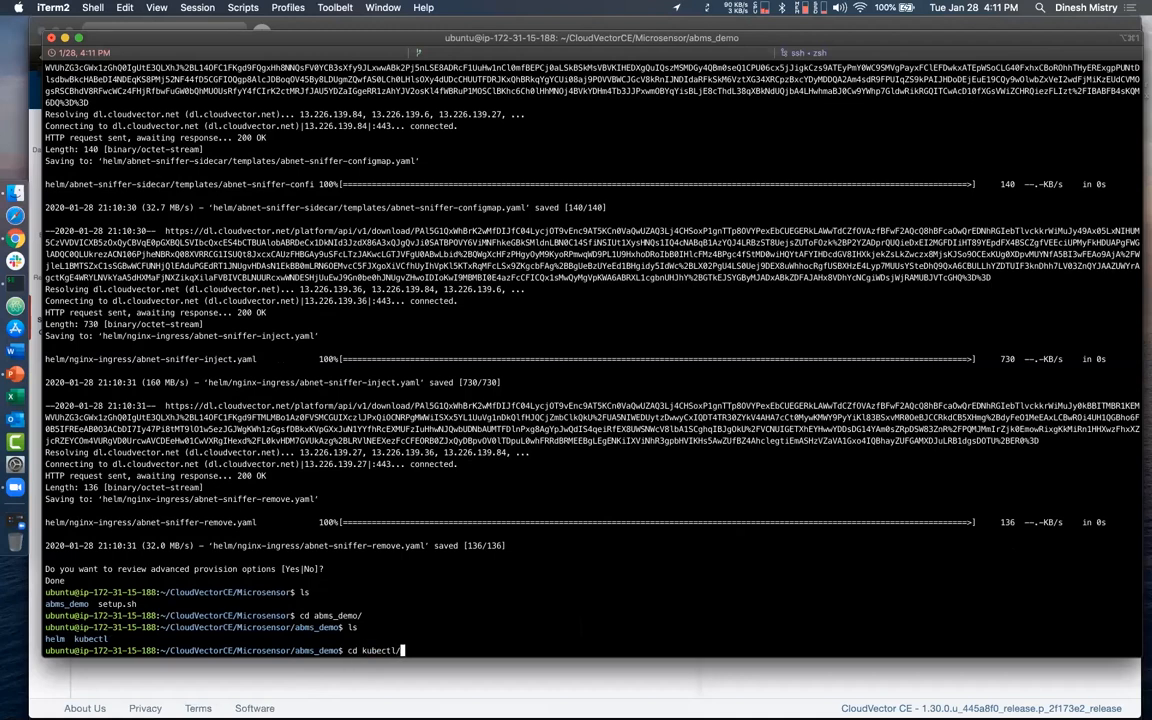
key("Return")
key("super+v")
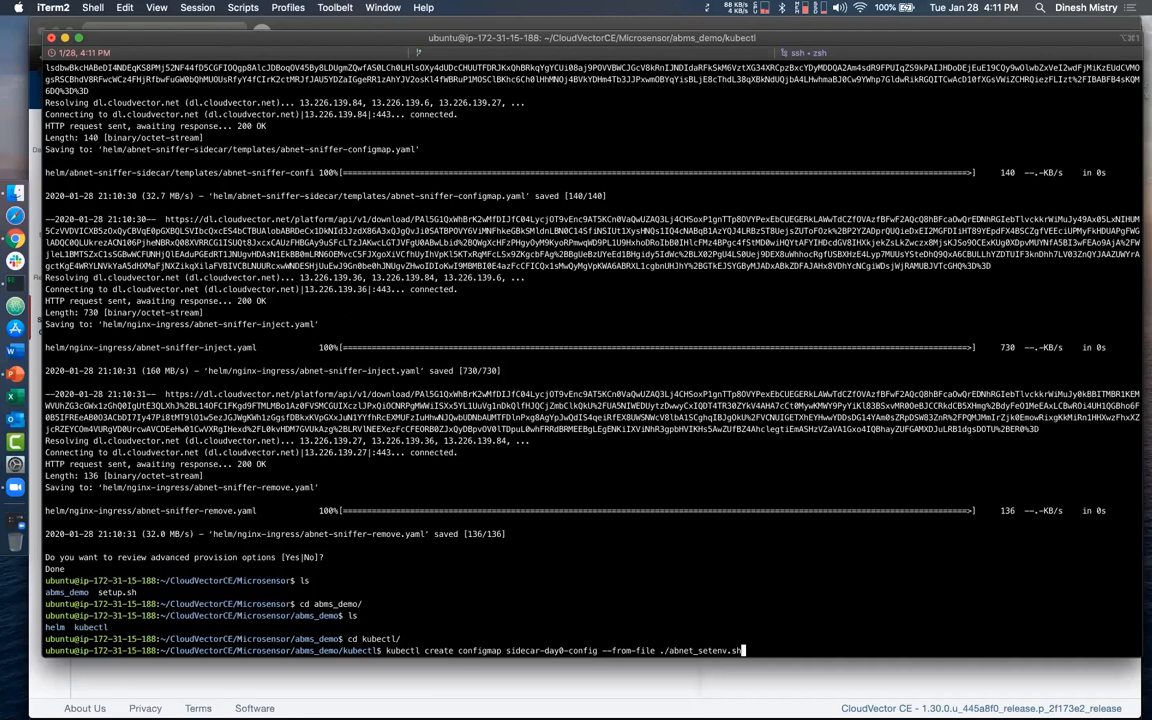
key("Return")
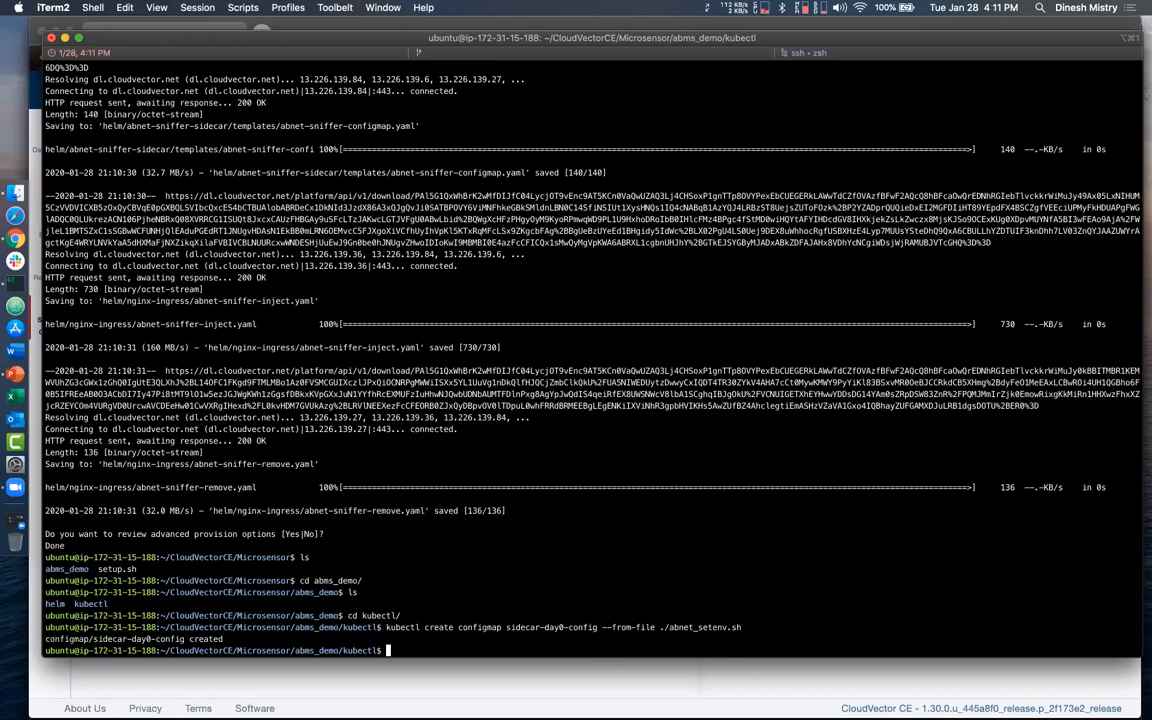
- Return to the installation guide in Chrome and copy the kubectl patch deployment command from Step 6
key("ctrl+Up")
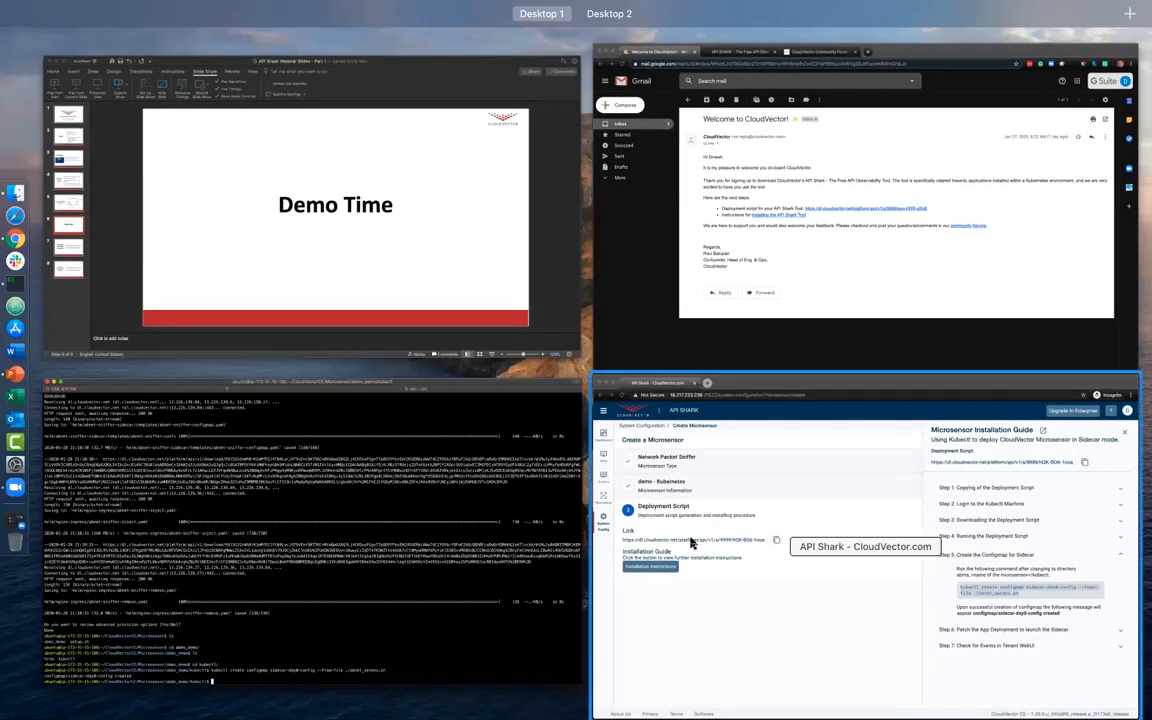
left_click(692, 543)
left_click(780, 536)
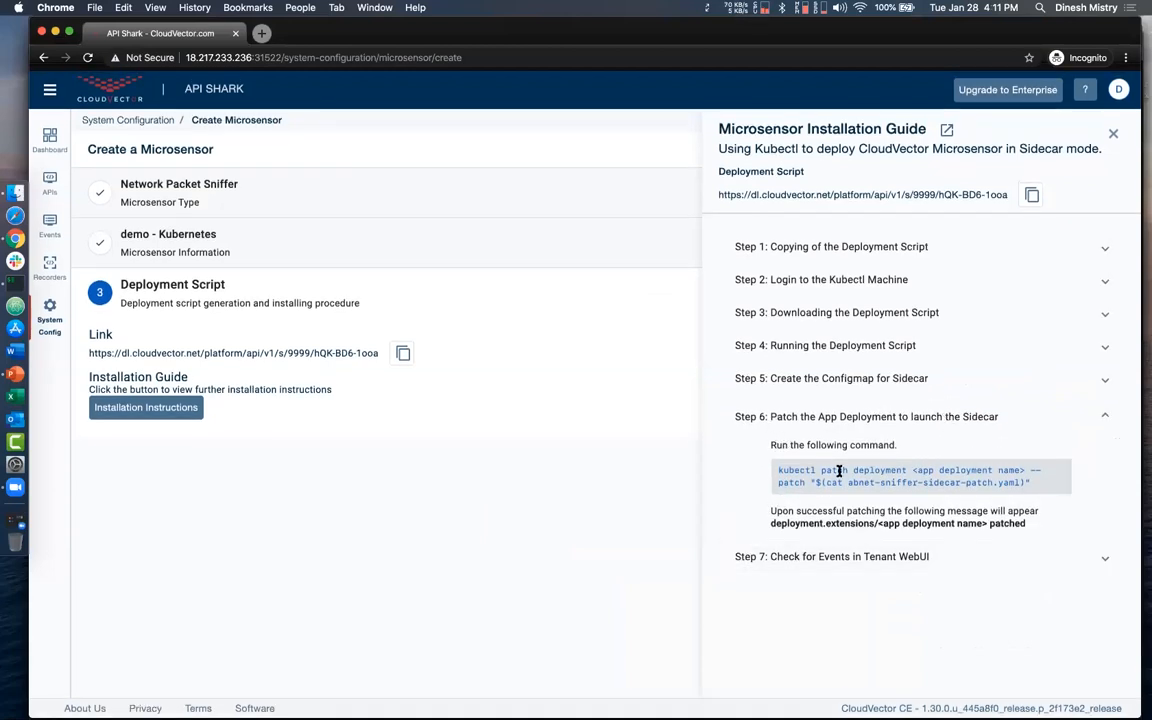
triple_click(839, 471)
key("super+c")
- In iTerm2, paste the copied patch command at the prompt and remove its <app deployment name> placeholder
key("ctrl+Up")
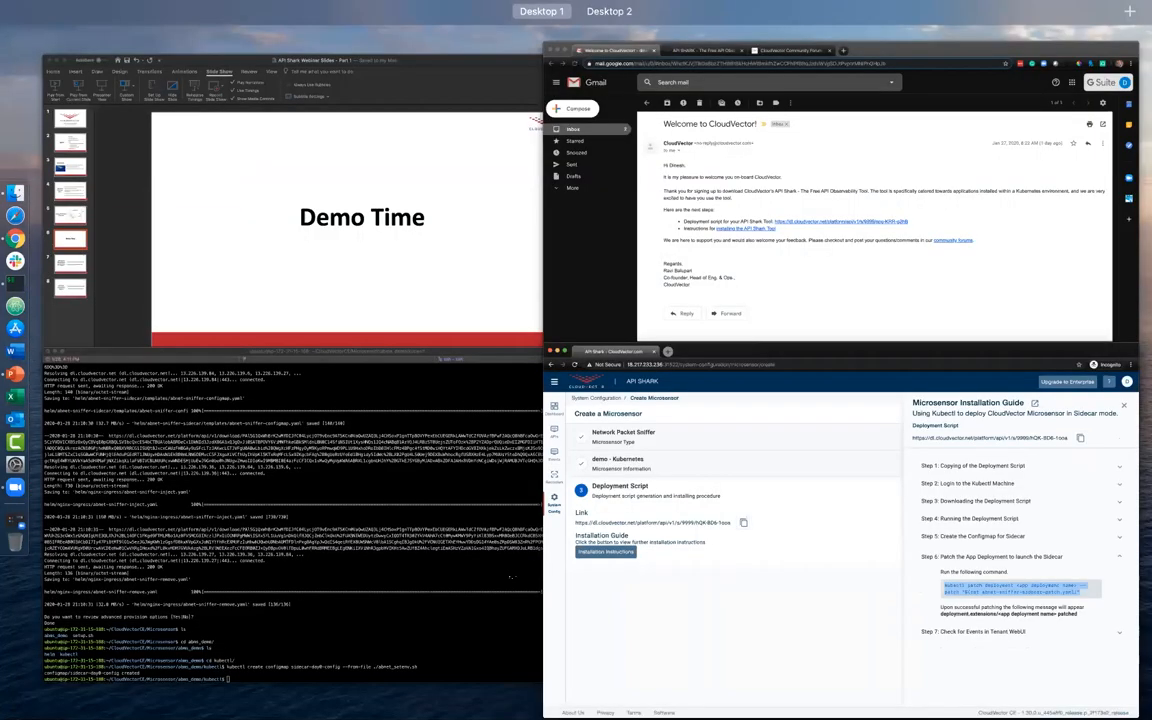
left_click(510, 577)
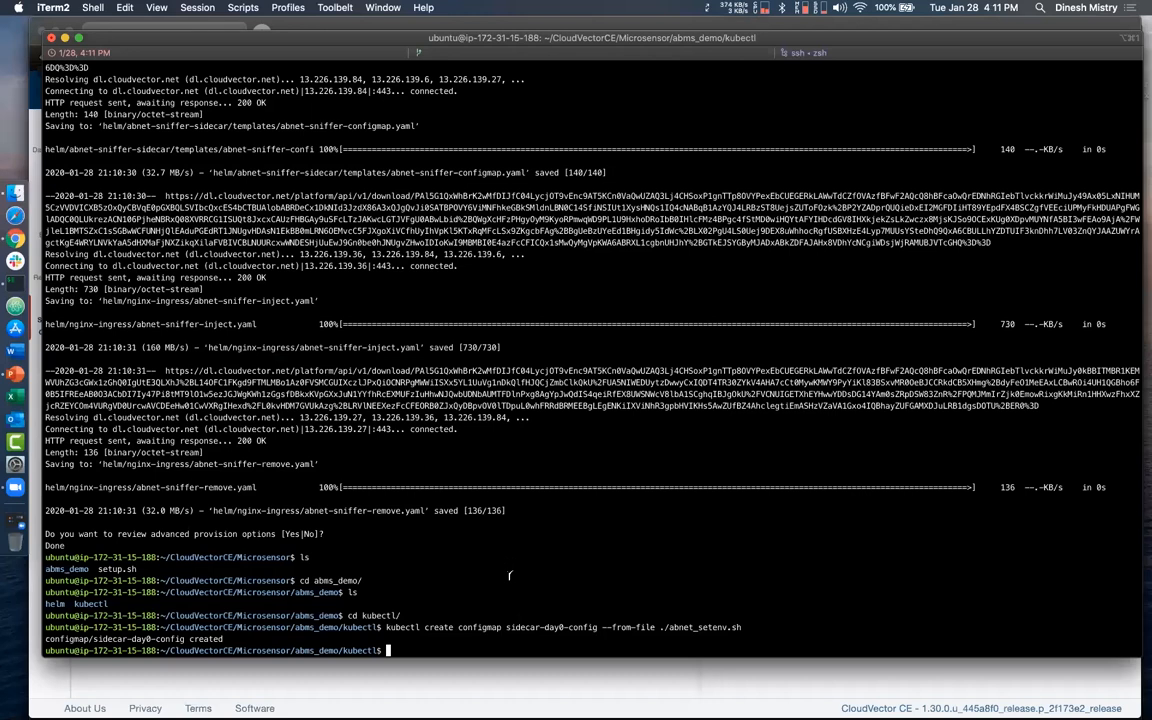
key("super+v")
key("Left")
key("Left")
key("Left")
key("Left")
key("Left")
key("Left")
key("Left")
key("Left")
key("Left")
key("Left")
key("Left")
key("Left")
key("Left")
key("Left")
key("Left")
key("Left")
key("Left")
key("Left")
key("Left")
key("Left")
key("Left")
key("Left")
key("Left")
key("Left")
key("Left")
key("Left")
key("Left")
key("Left")
key("Left")
key("Left")
key("Left")
key("Left")
key("Left")
key("Left")
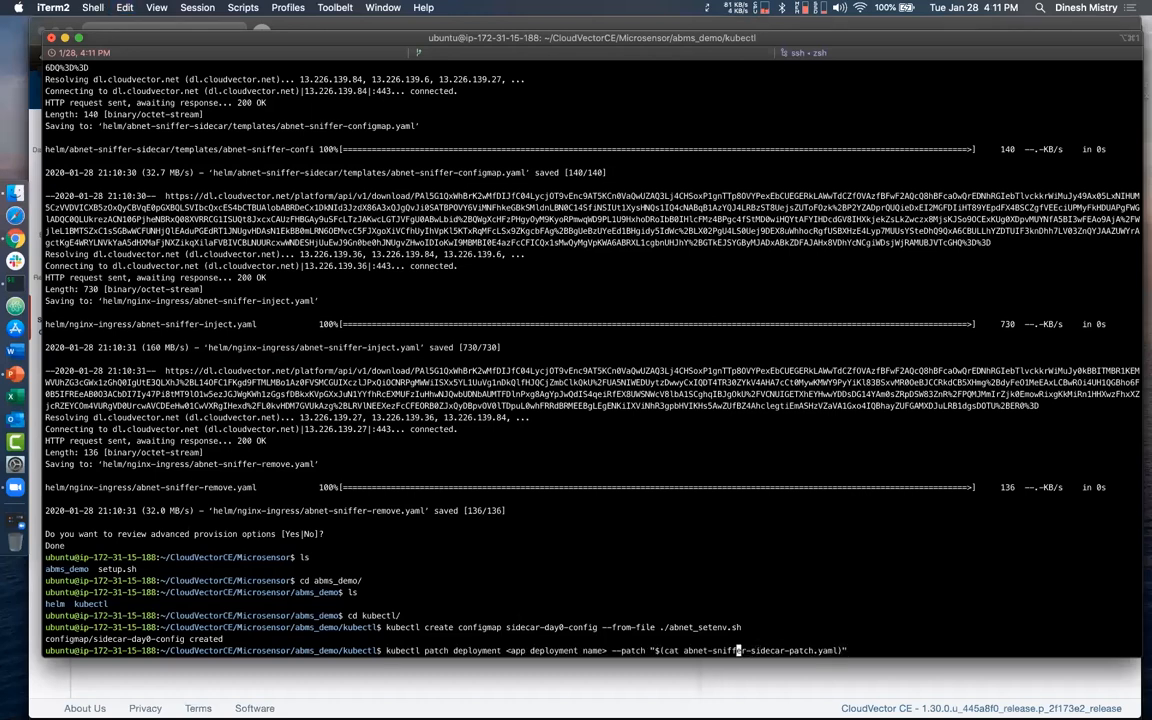
key("Left")
key("Left")
key("Left")
key("Left")
key("Left")
key("Left")
key("Left")
key("Left")
key("Left")
key("Left")
key("Left")
key("Left")
key("Left")
key("BackSpace")
key("BackSpace")
key("BackSpace")
key("BackSpace")
key("BackSpace")
key("BackSpace")
key("BackSpace")
key("BackSpace")
key("BackSpace")
key("BackSpace")
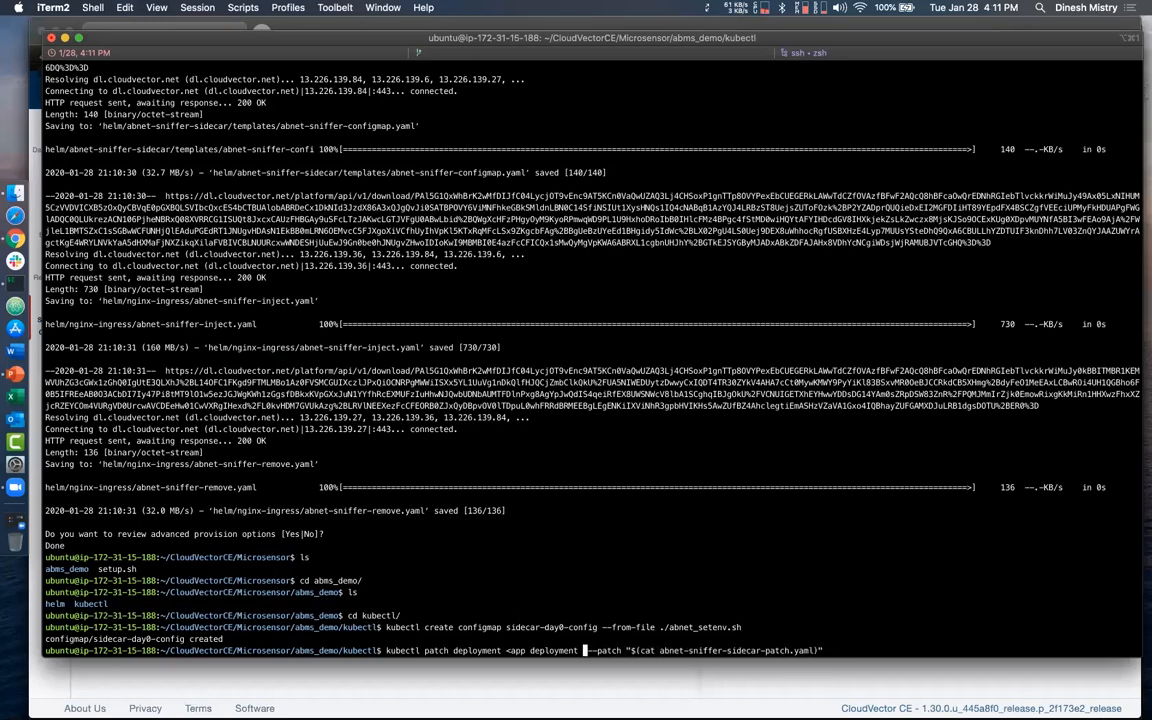
key("BackSpace")
key("BackSpace")
key("BackSpace")
key("BackSpace")
key("BackSpace")
key("BackSpace")
key("BackSpace")
key("BackSpace")
key("BackSpace")
key("BackSpace")
key("BackSpace")
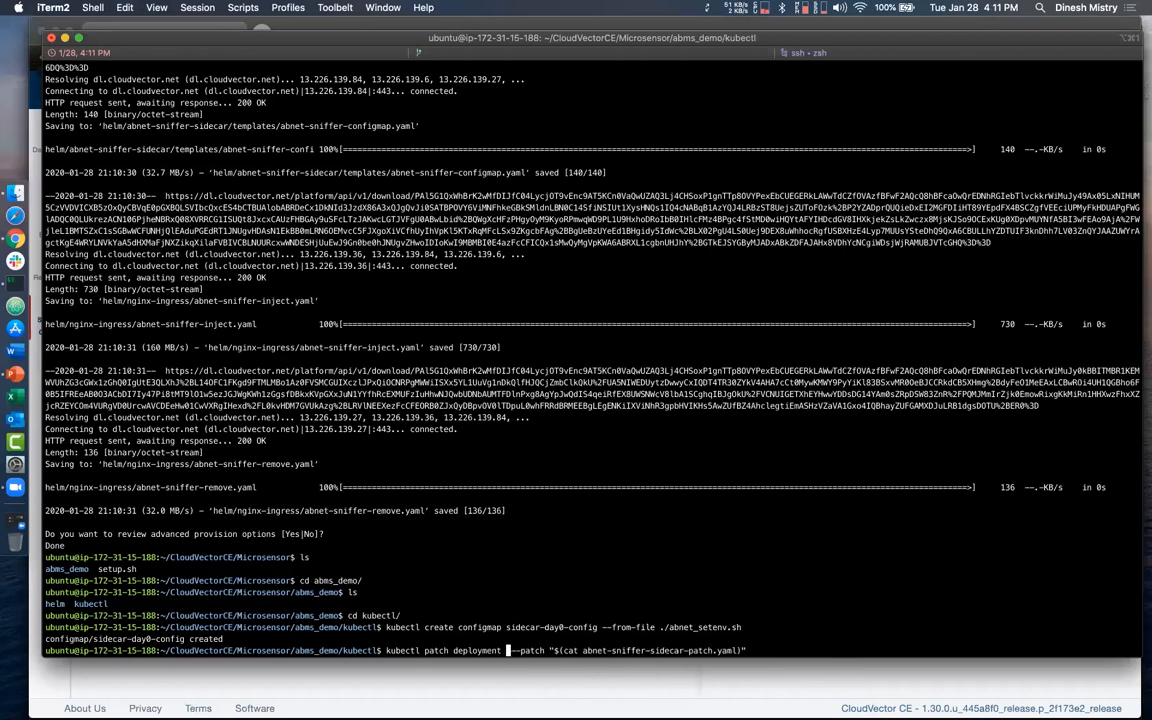
- Enter bankdemoapp as the deployment name and run the patch command with abnet-sniffer-sidecar-patch.yaml
type("bank")
type("demoapp")
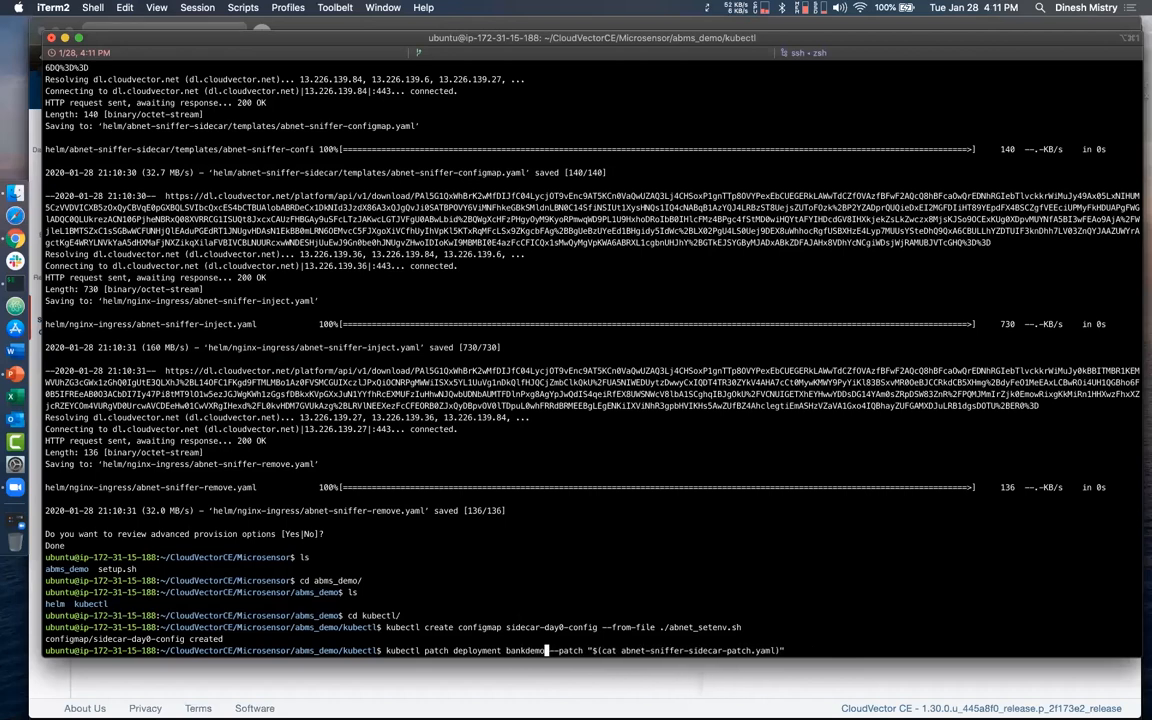
key("Return")
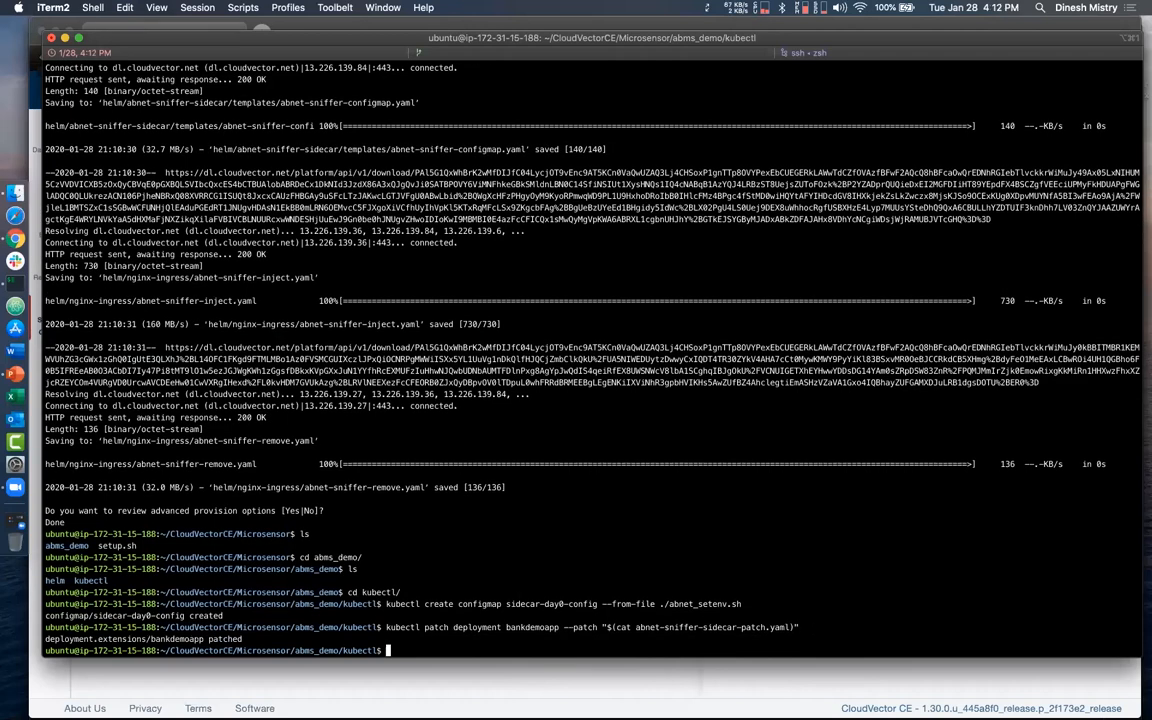
- List the cluster's pods with kubectl get pods to check the patched bankdemoapp deployment
type("kubectl get pods")
key("Return")
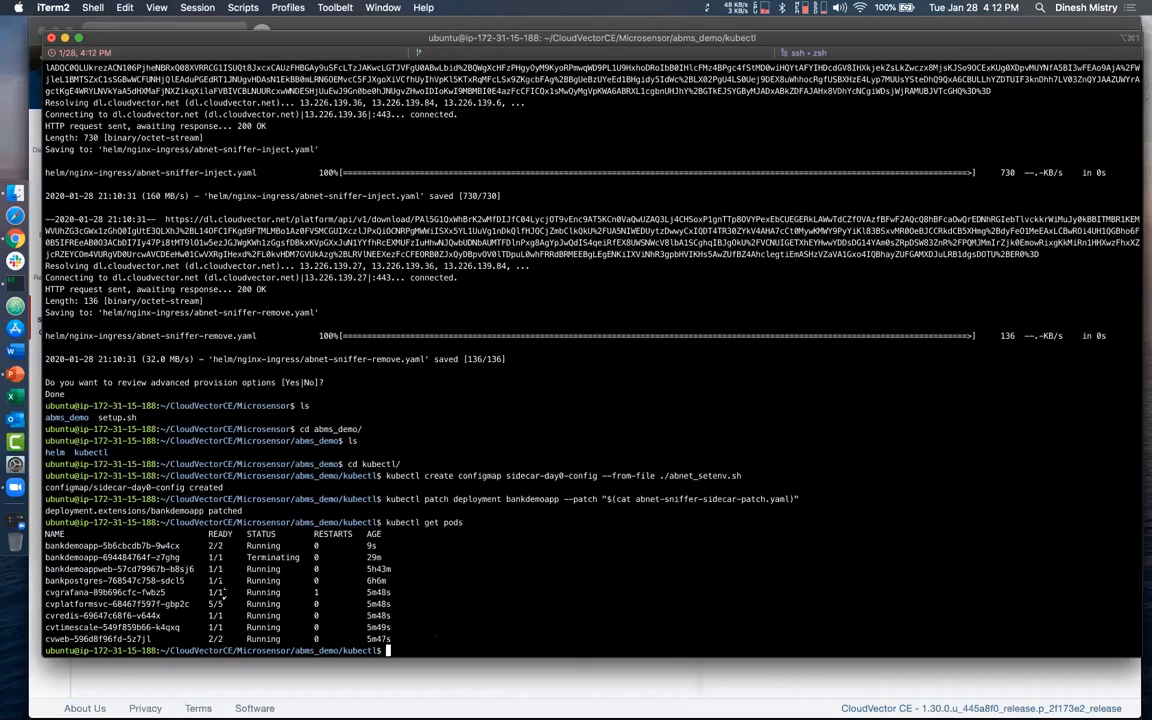
key("ctrl+Up")
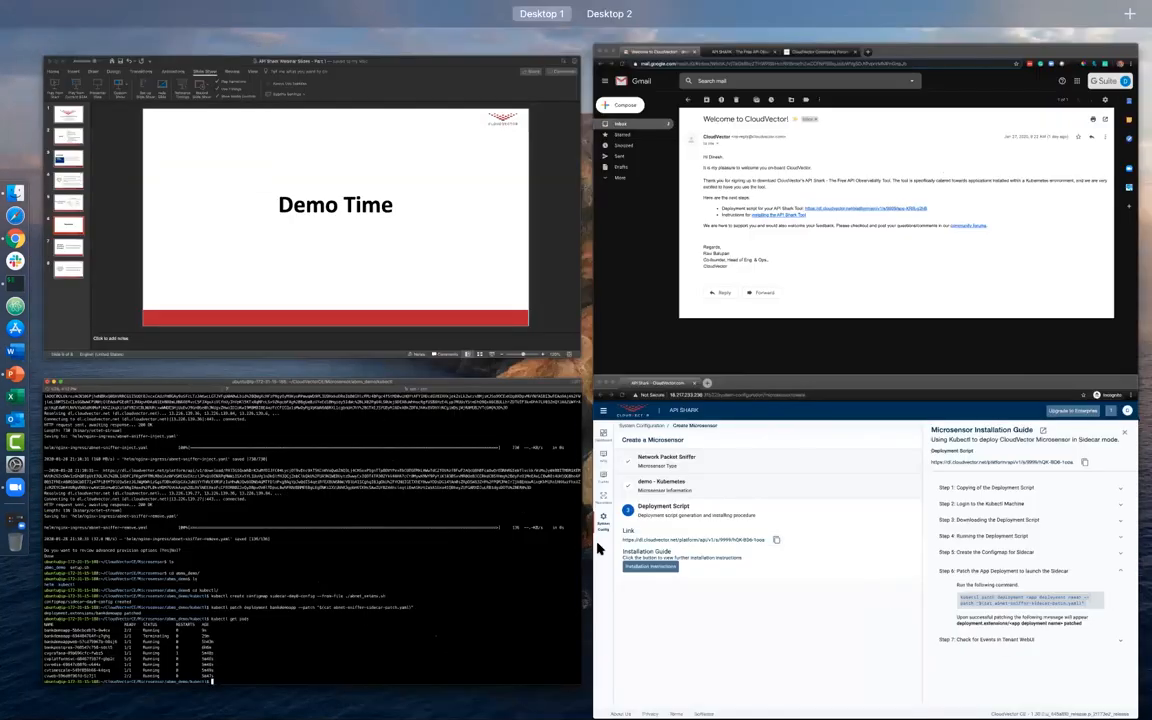
left_click(717, 571)
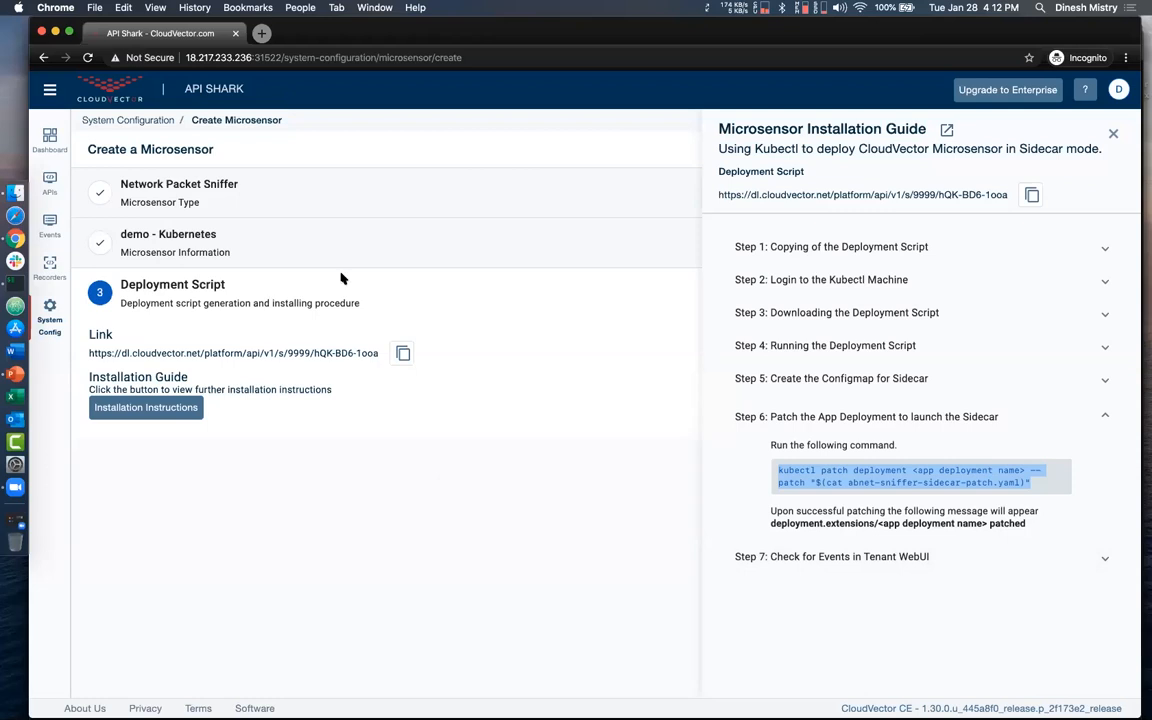
key("ctrl+Up")
left_click(364, 552)
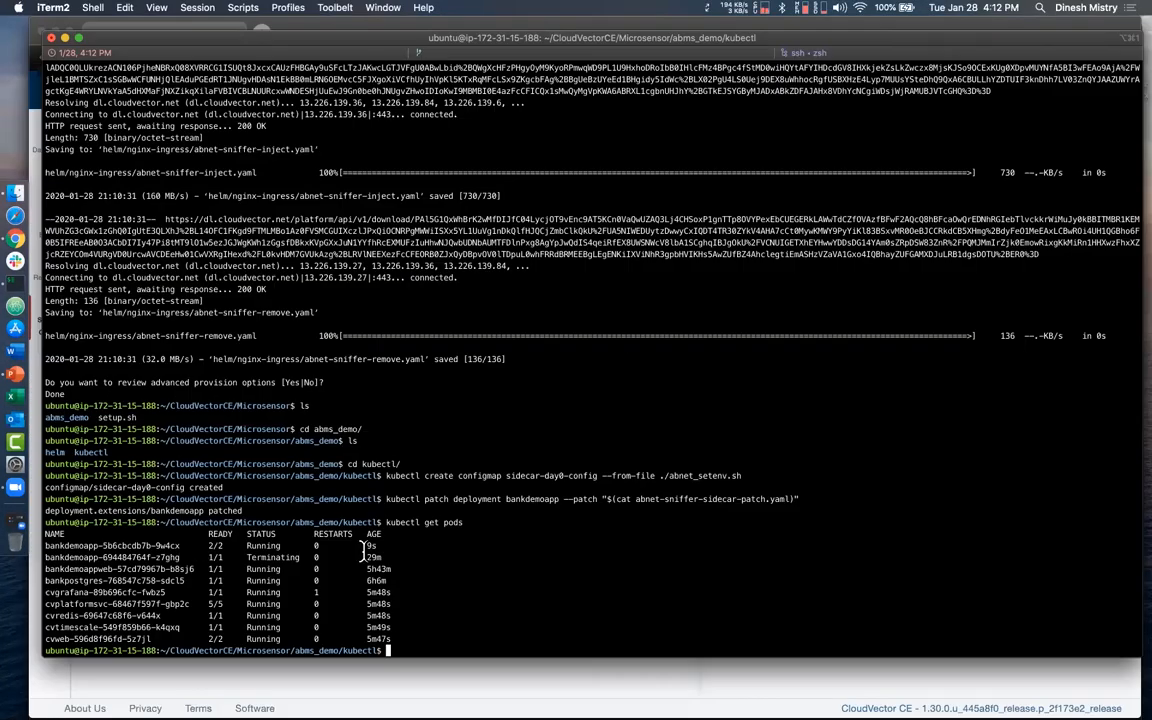
- List the cluster's services and their ports with kubectl get svc
type("kubectl get svc")
key("Return")
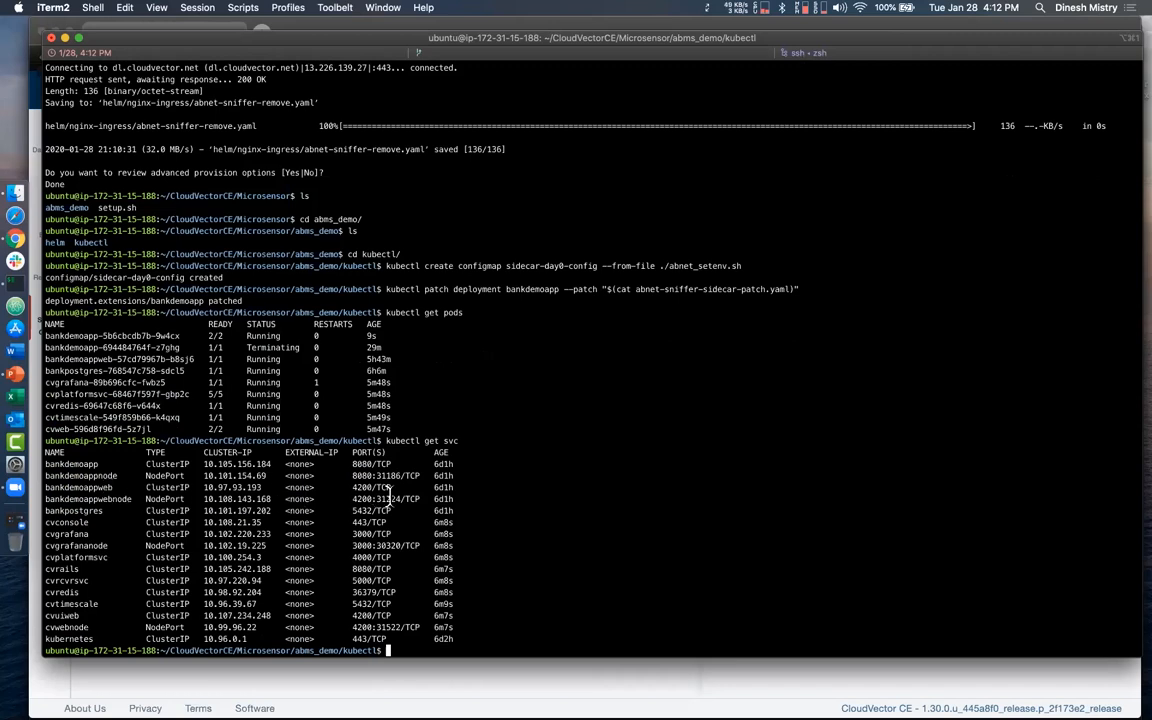
- Select the bankdemoappwebnode node port 31224 in the service list and switch to the API Shark window in Chrome
left_click_drag(377, 498, 411, 501)
key("ctrl+Up")
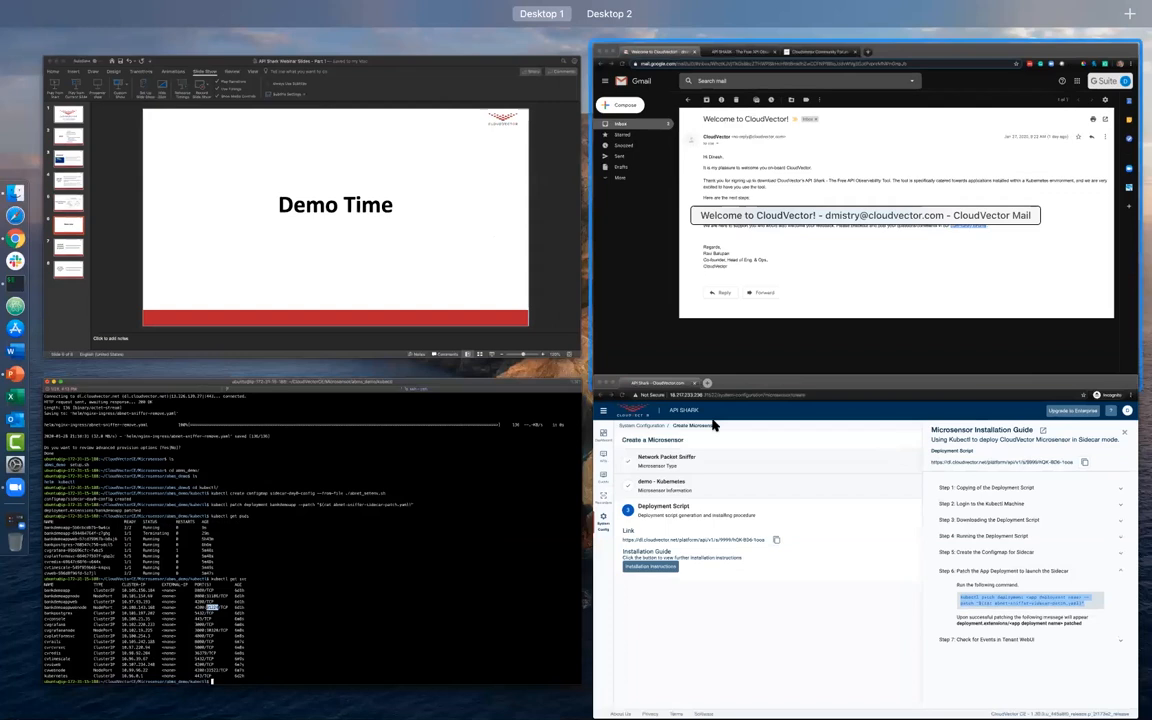
left_click(716, 494)
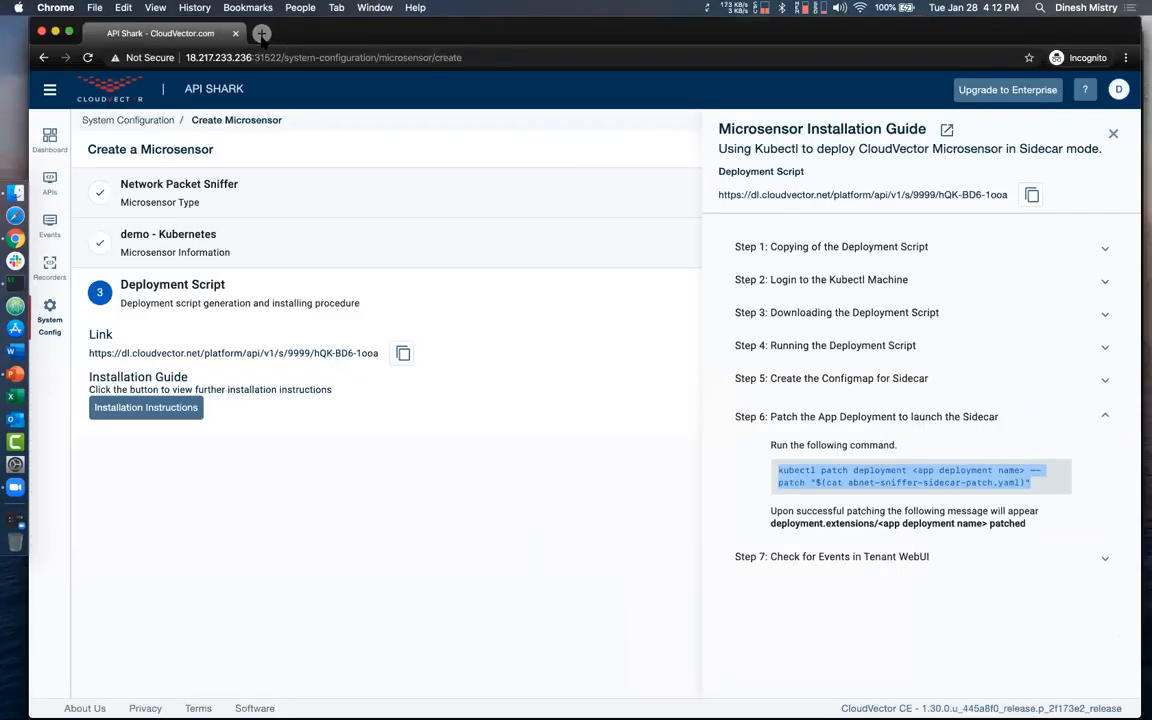
- Open the bank demo application at 18.217.233.236:31224 in a new browser tab
key("super+t")
key("super+v")
key("BackSpace")
key("BackSpace")
key("BackSpace")
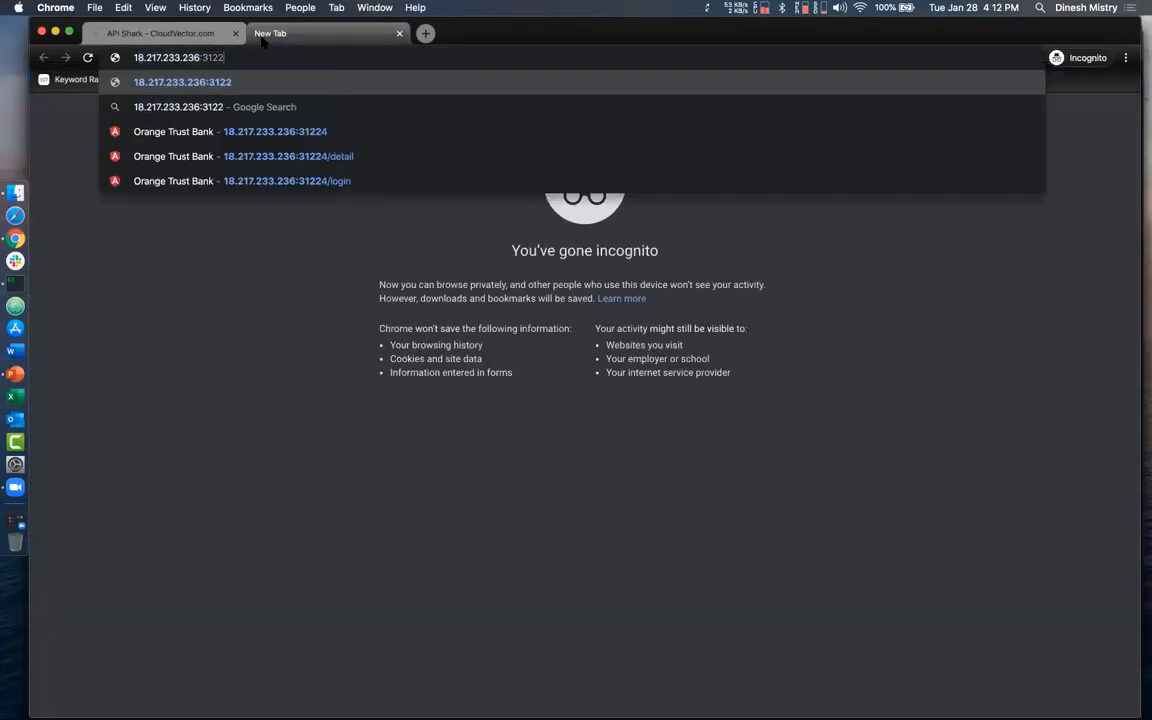
key("BackSpace")
type("3")
key("Return")
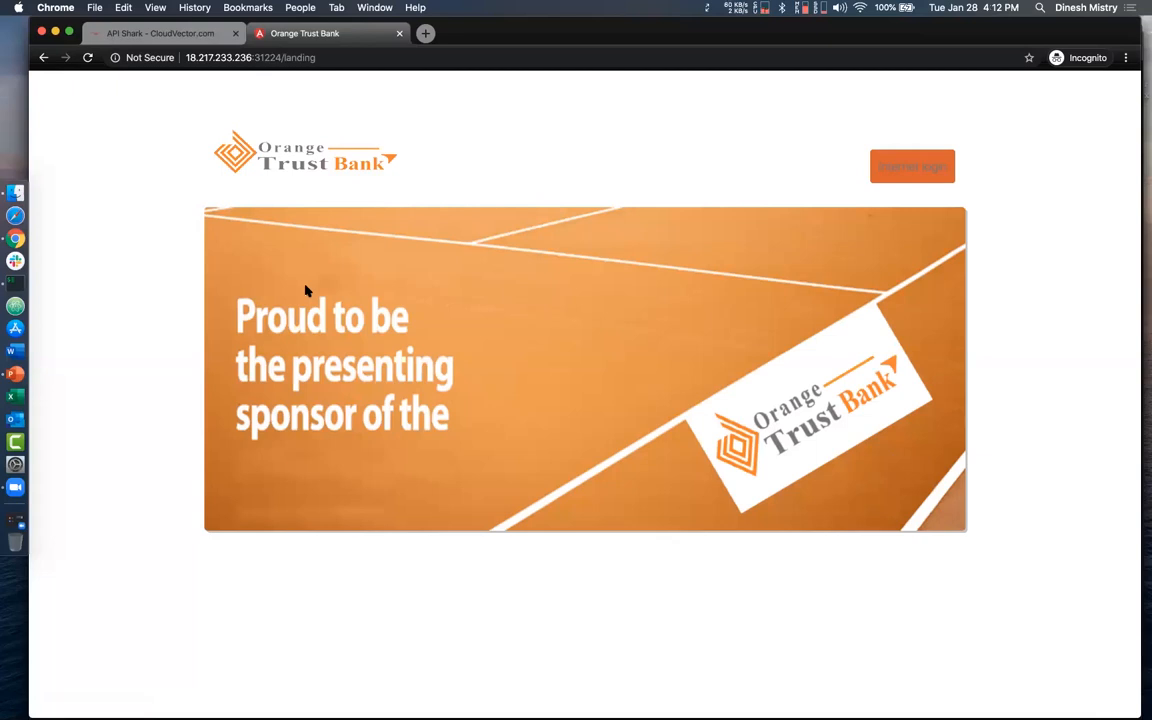
- Log in to Orange Trust Bank's internet banking with the customer's user ID and account password
left_click(893, 167)
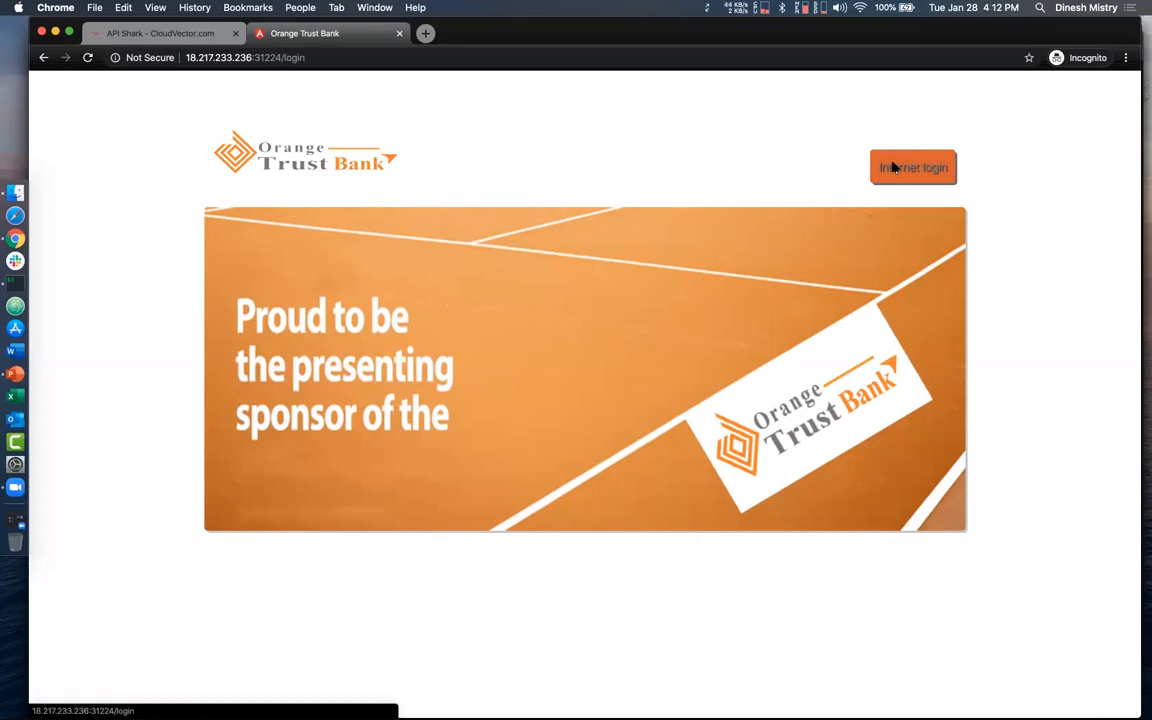
left_click(532, 301)
type("jo")
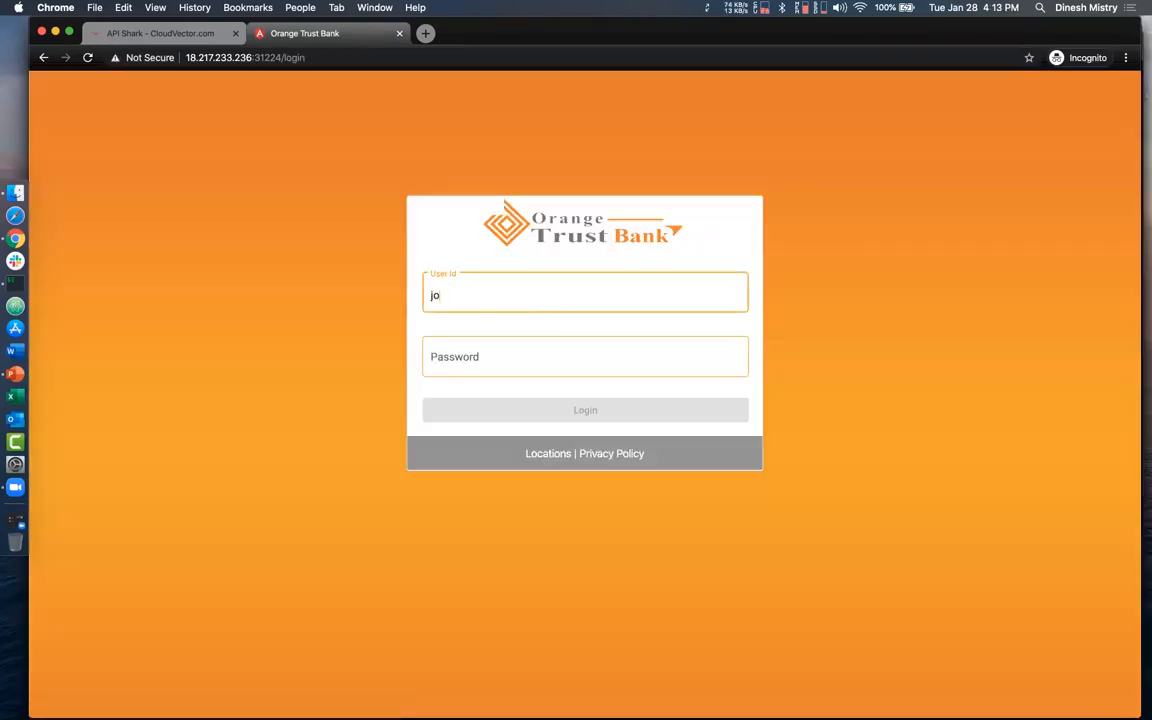
left_click(589, 410)
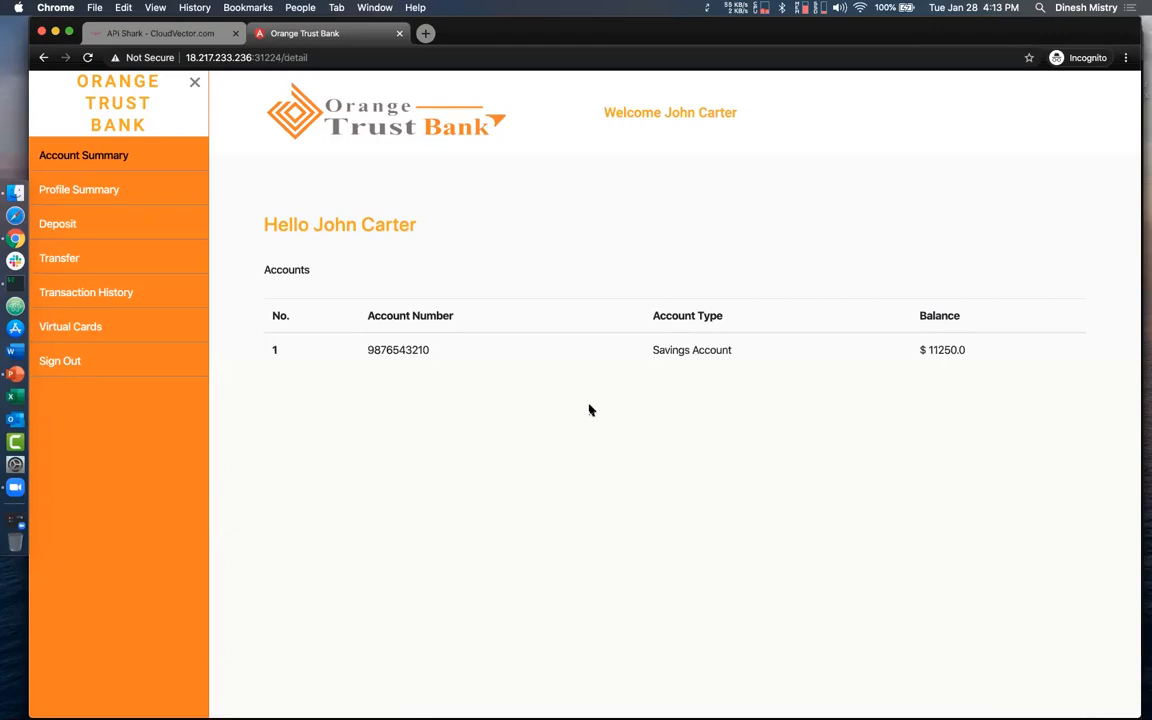
- Generate API traffic by refreshing the savings account's transaction history and viewing the account and profile summaries
left_click(412, 353)
left_click(386, 288)
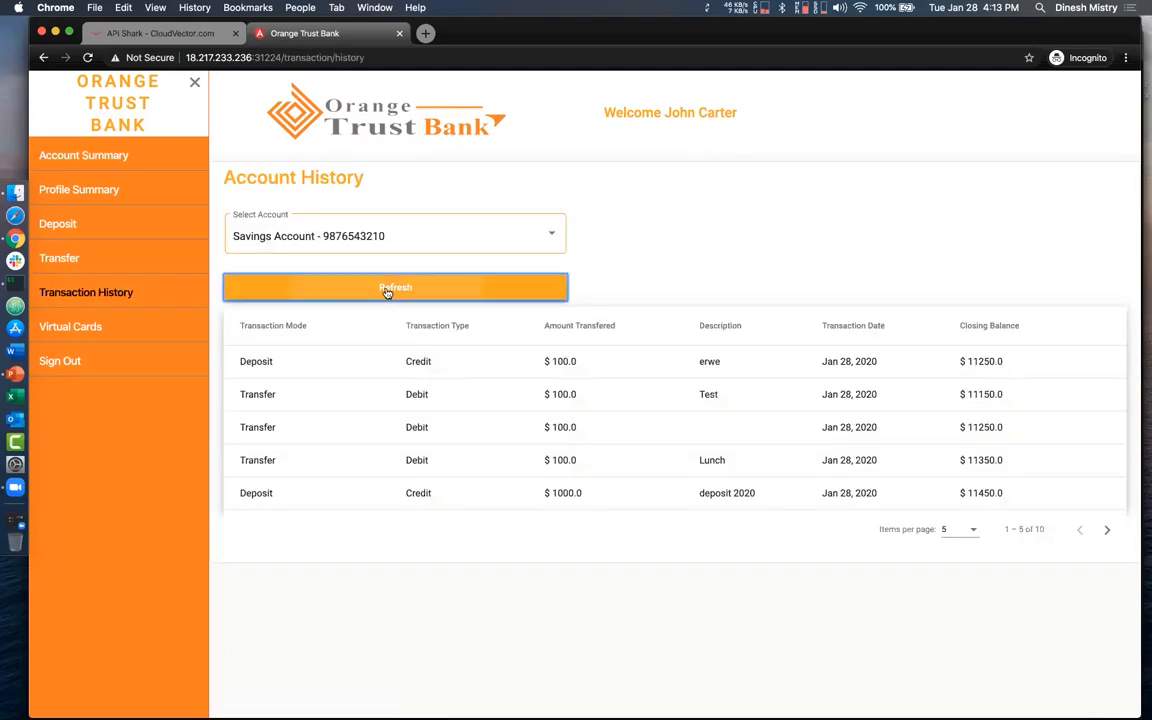
left_click(88, 156)
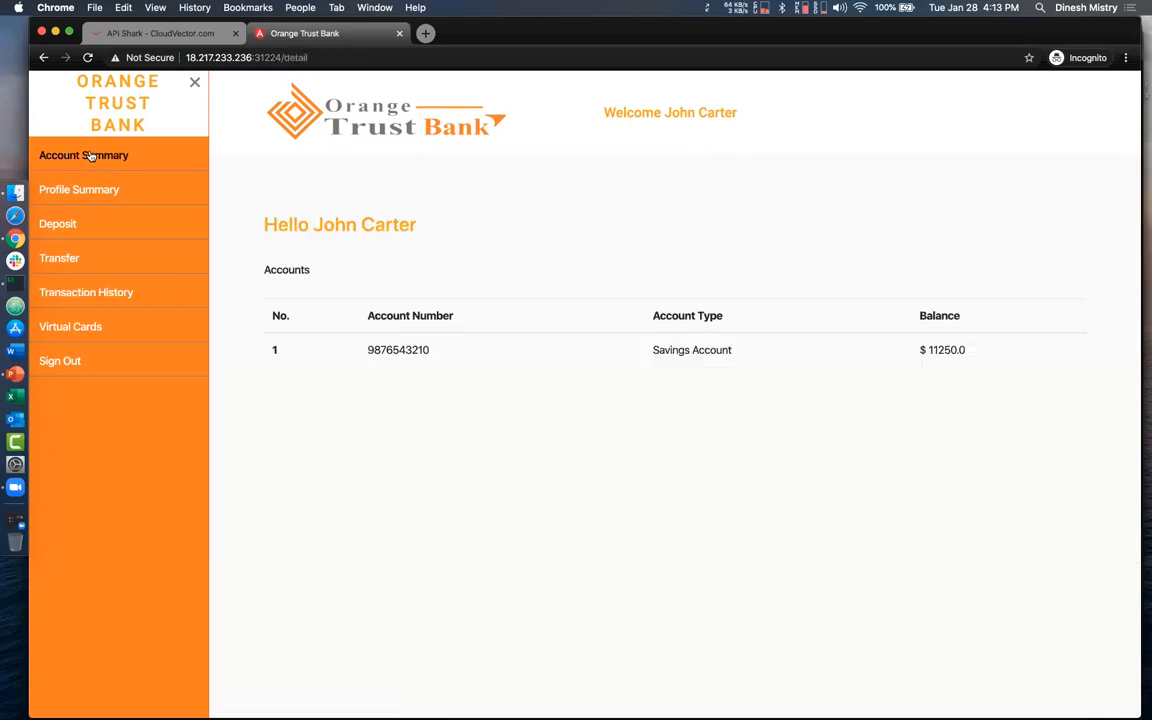
left_click(83, 184)
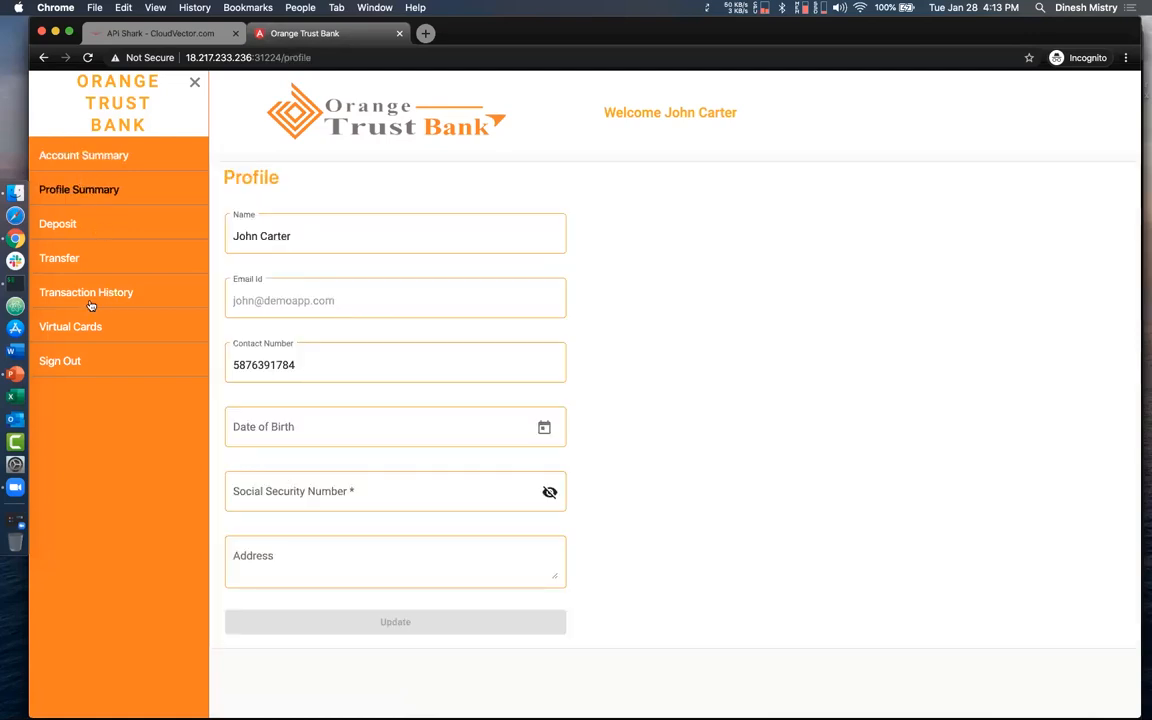
- Deposit $100 into the savings account with the description Lunch
left_click(81, 232)
left_click(240, 236)
left_click(277, 238)
left_click(270, 296)
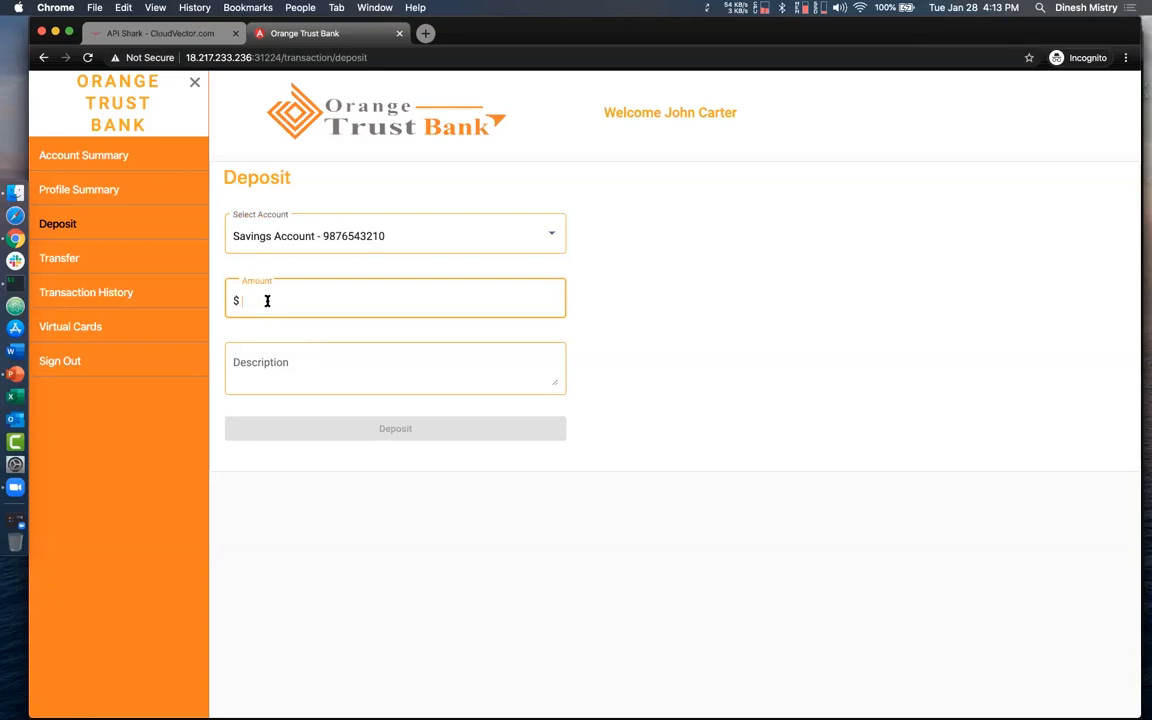
type("100")
left_click(290, 361)
type("Lunch")
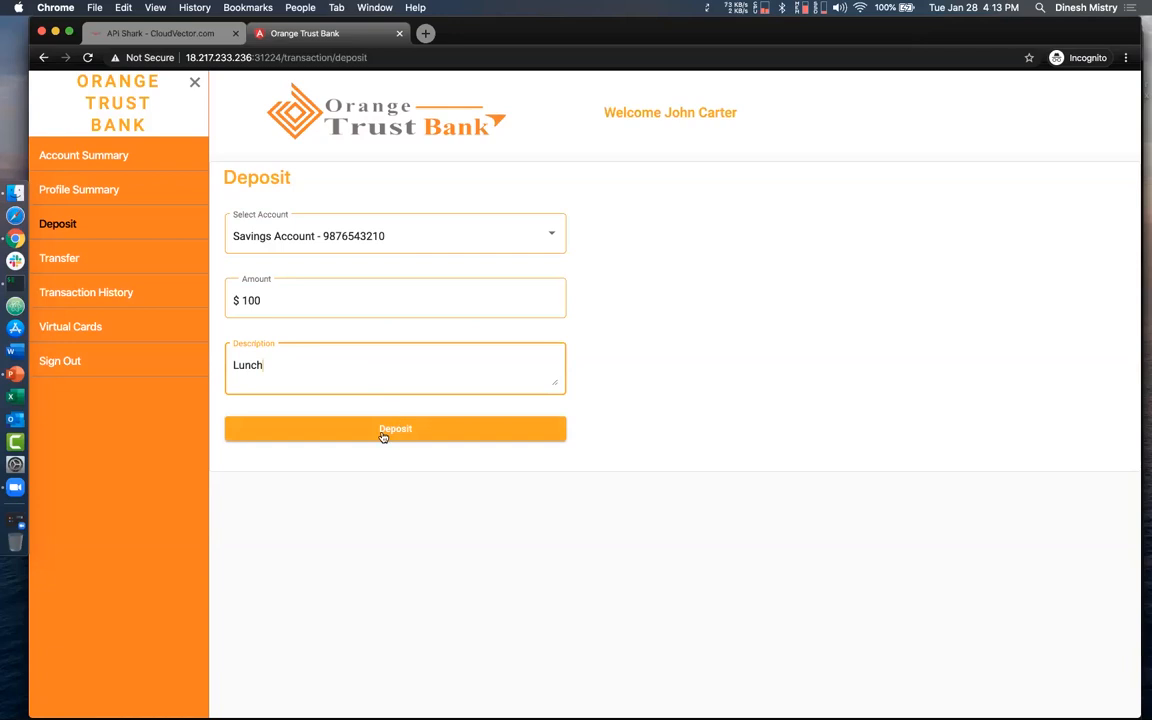
left_click(382, 432)
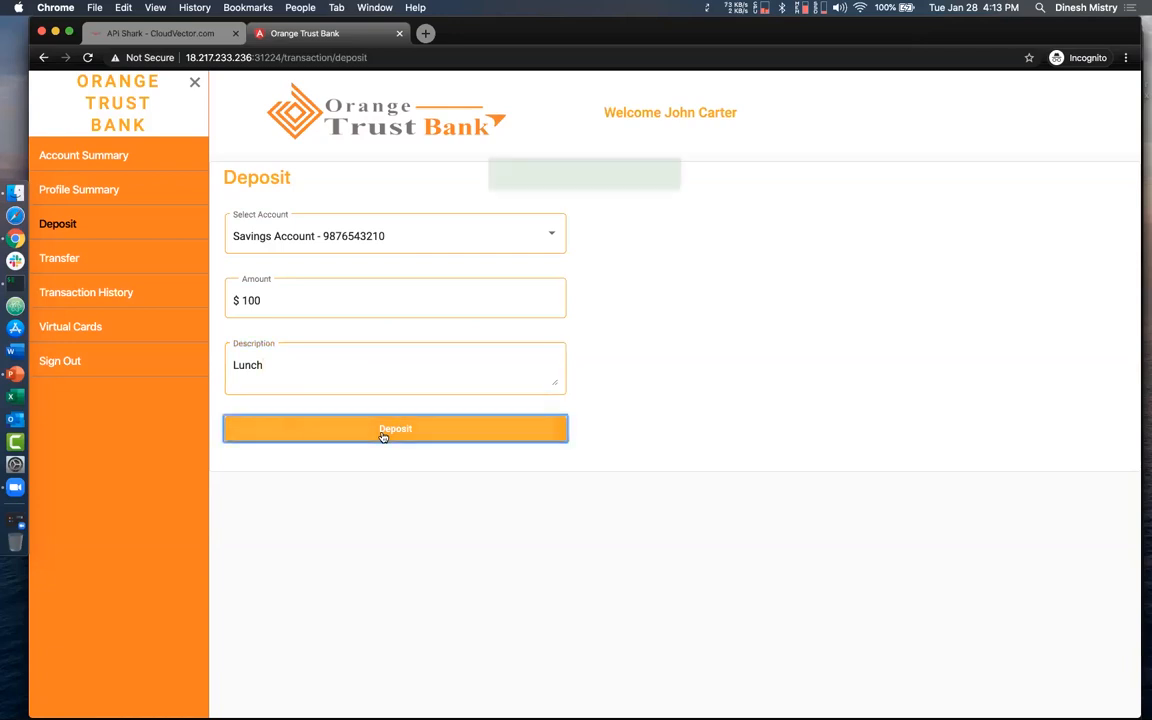
- Return to API Shark and examine the captured traffic in the Events list
left_click(148, 34)
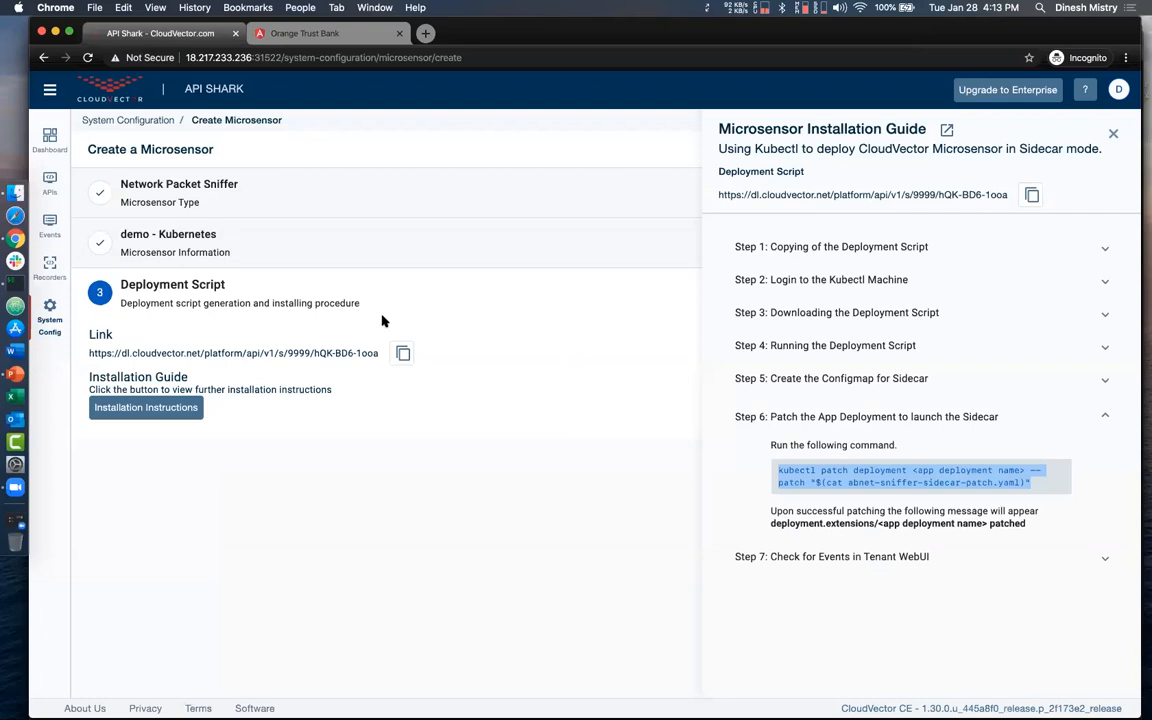
left_click(50, 227)
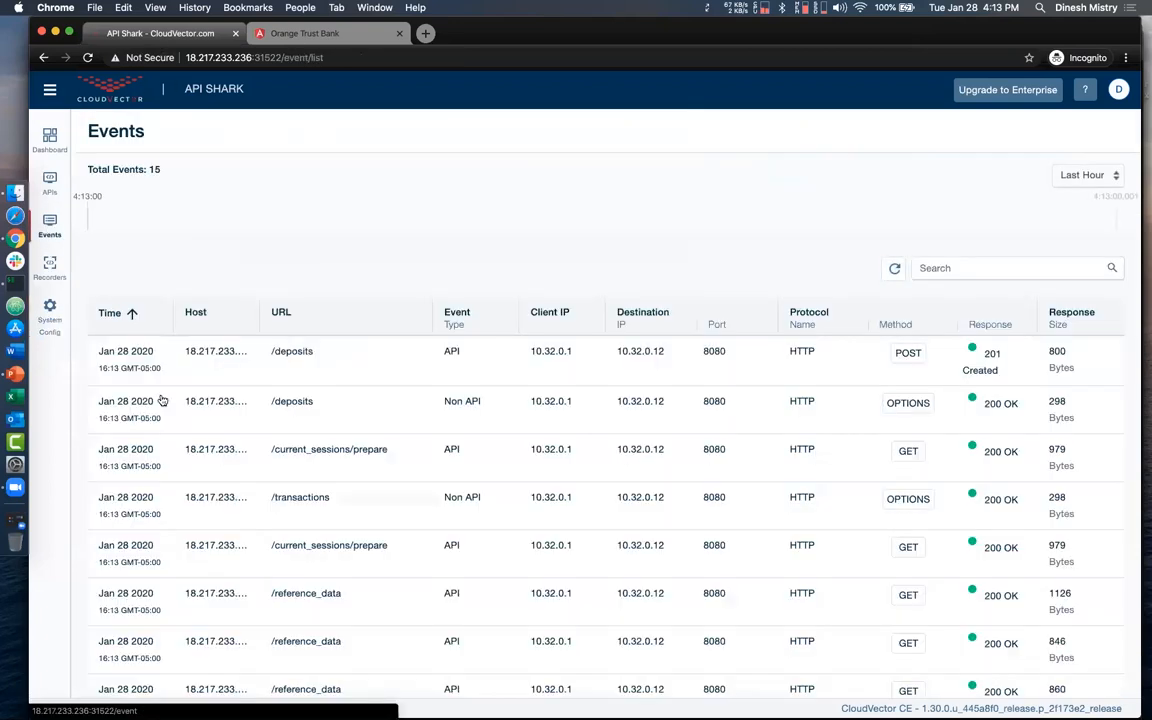
scroll(252, 560, "down", 1)
scroll(253, 562, "down", 3)
scroll(253, 562, "up", 4)
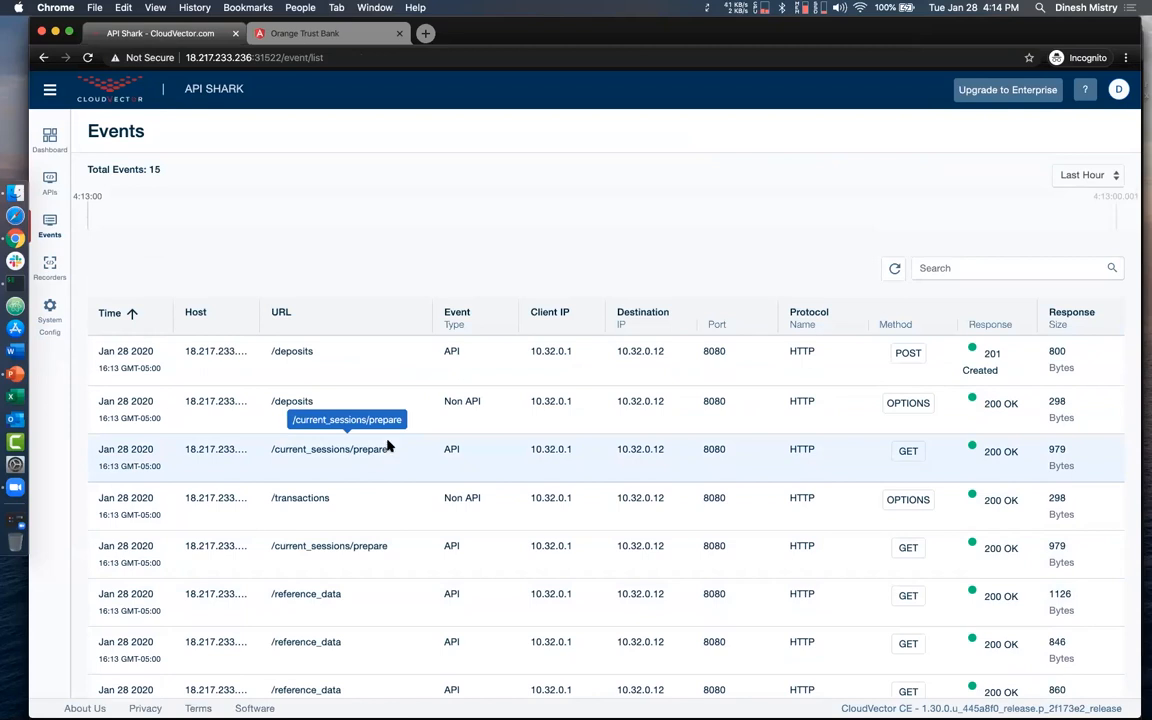
- Start creating an API recorder with the name demo and the description demo
left_click(47, 266)
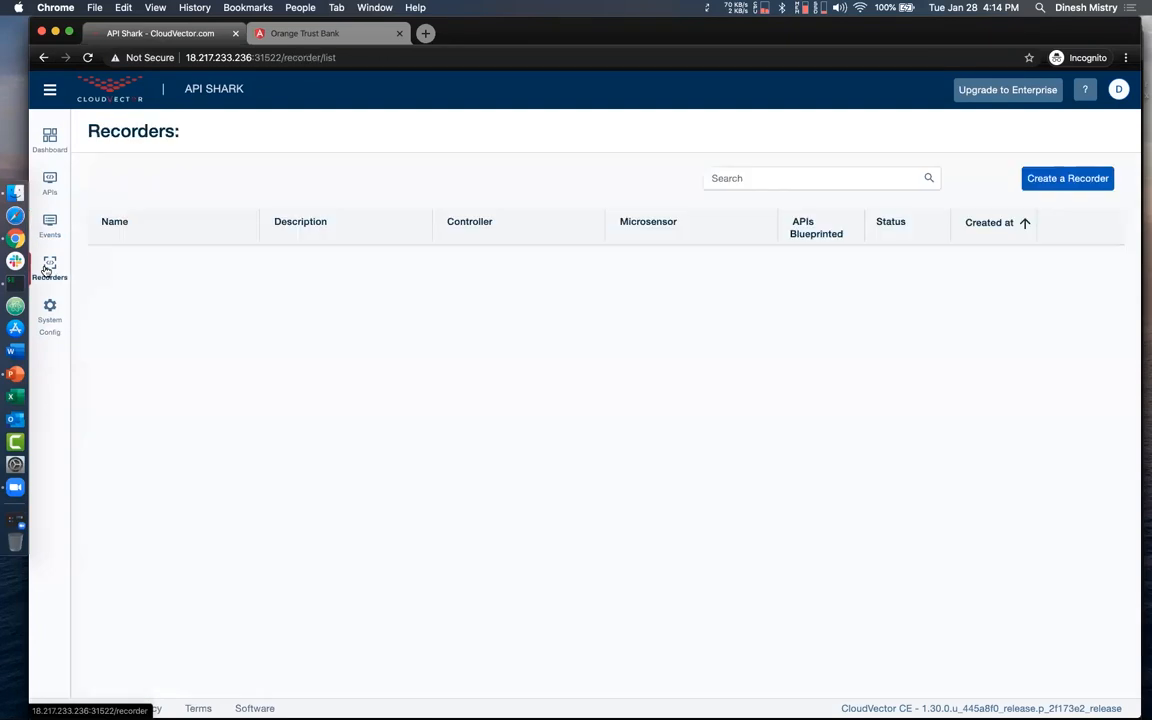
left_click(1067, 180)
left_click(262, 256)
type("demo")
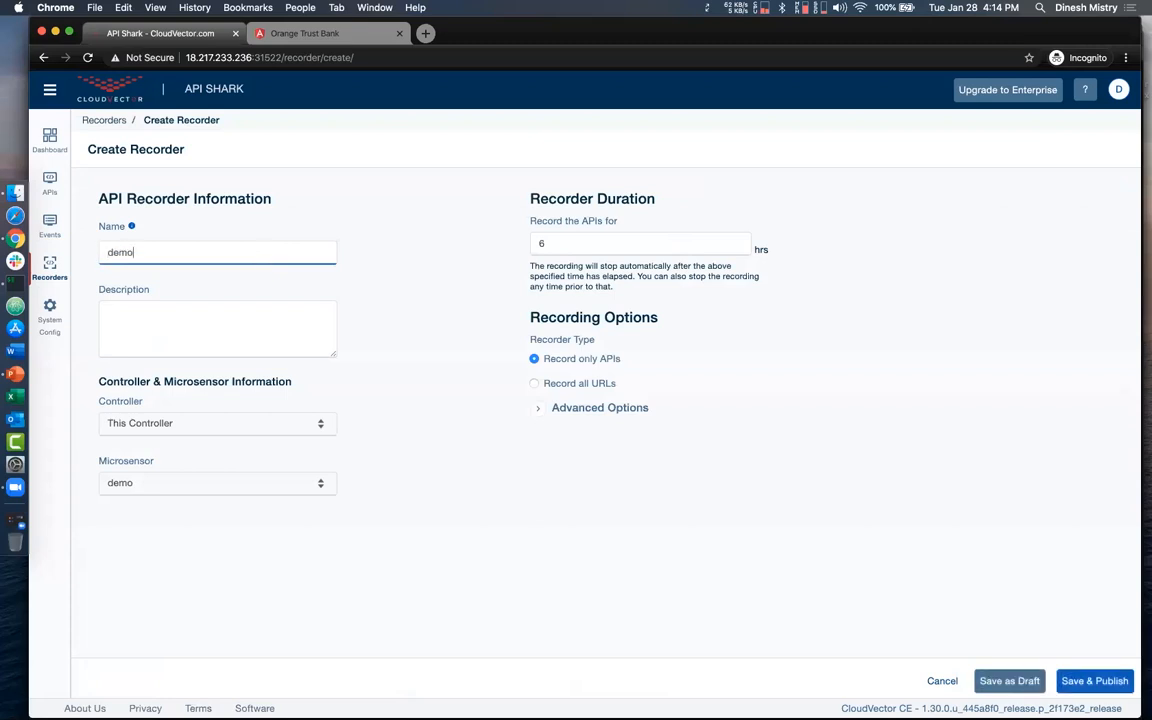
key("Tab")
type("dem")
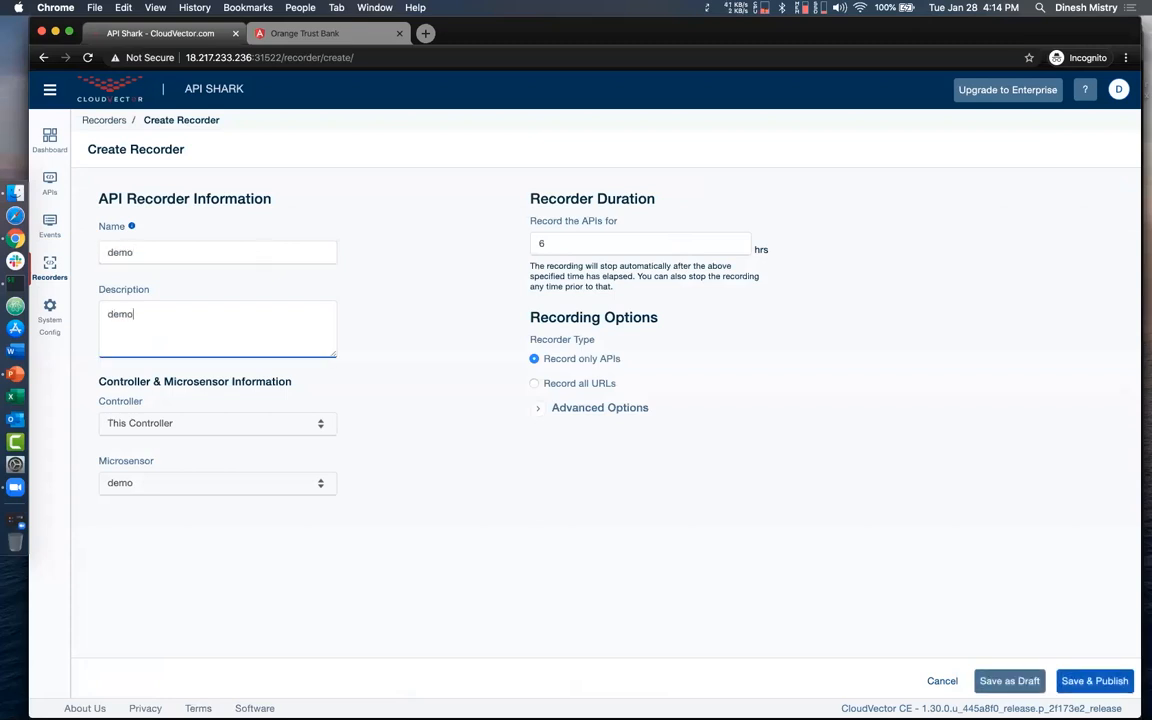
- Keep This Controller as the controller, save and publish the demo recorder, and open its details
left_click(323, 425)
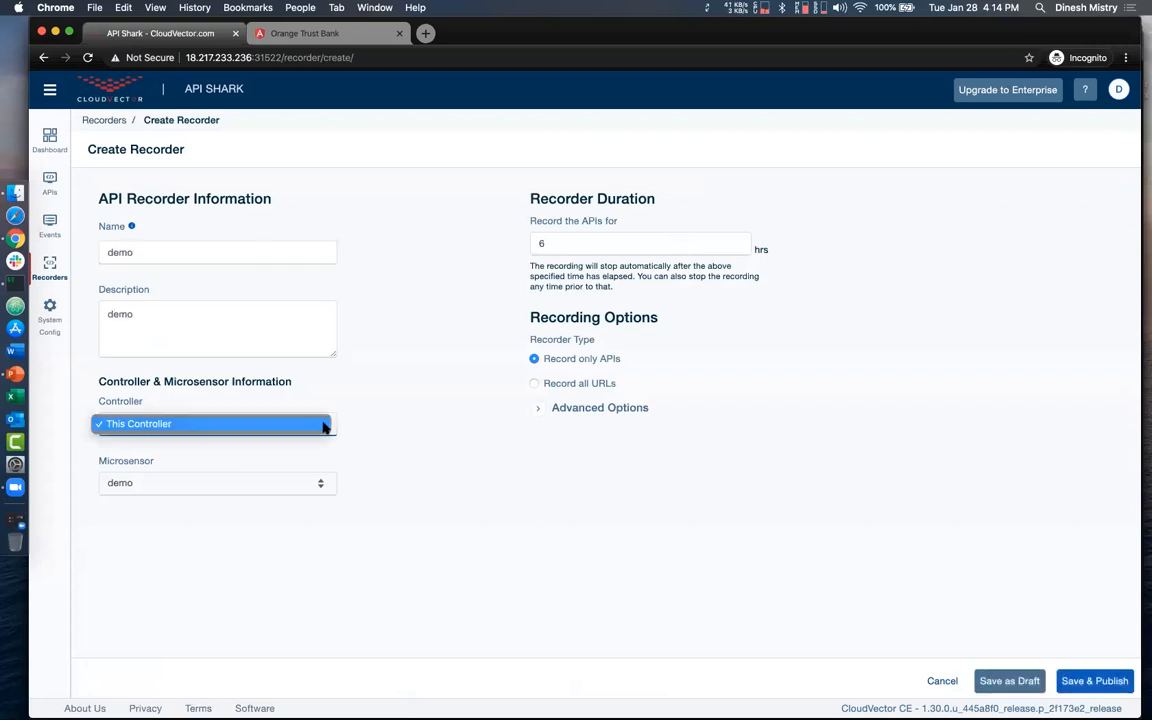
left_click(369, 446)
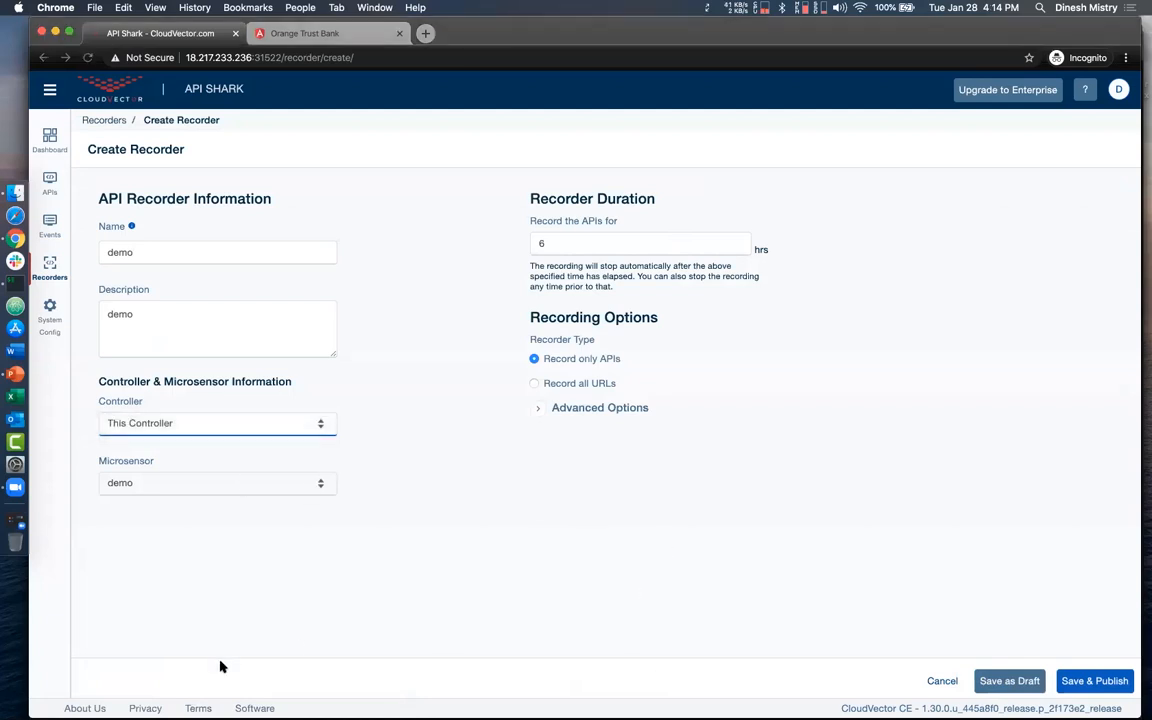
left_click(1080, 679)
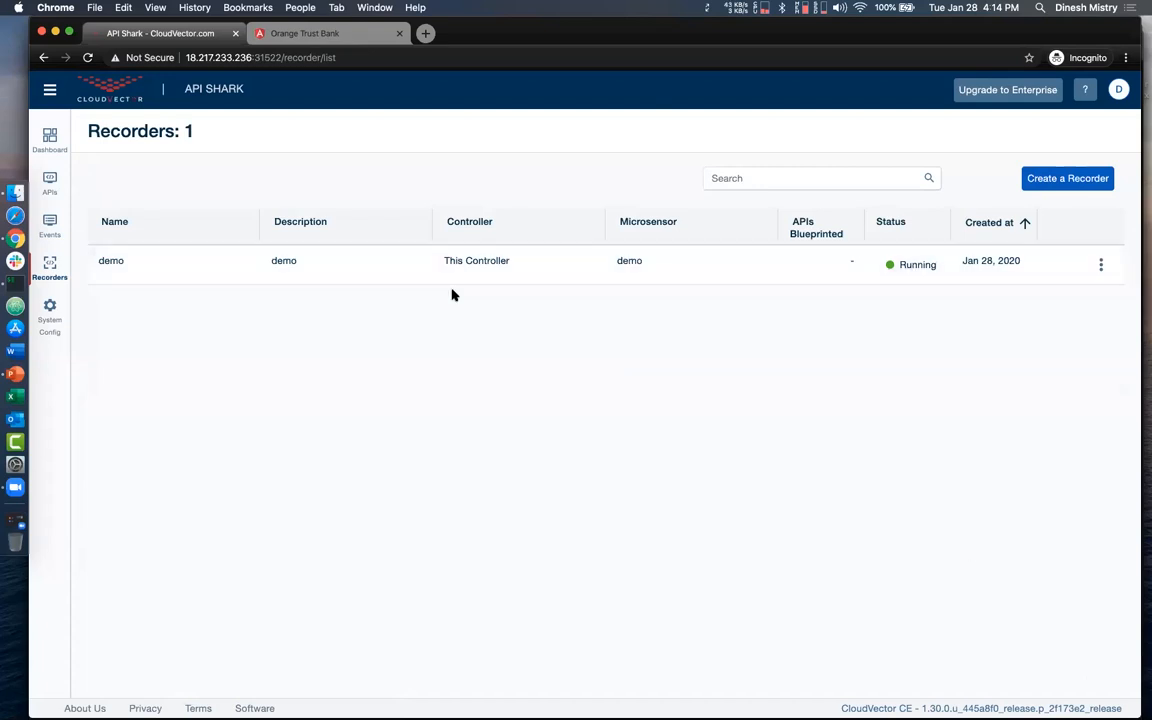
left_click(411, 275)
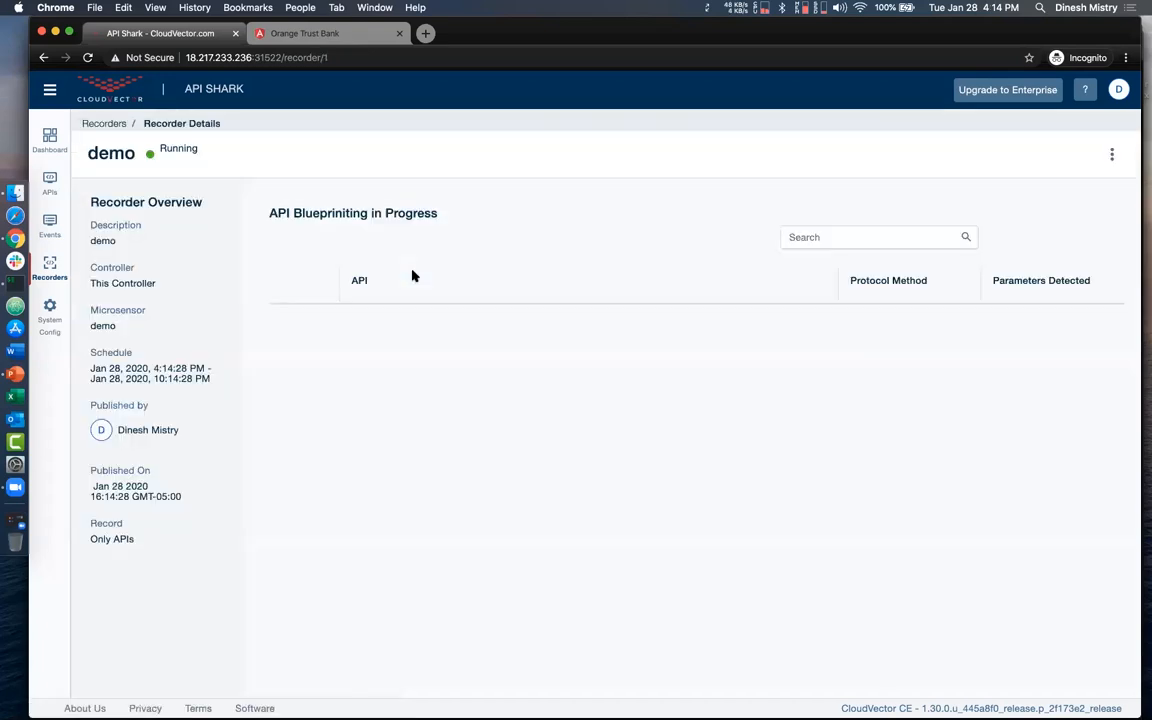
- Return to Orange Trust Bank and browse the account summary, refreshed transaction history and profile while the recorder runs
left_click(340, 38)
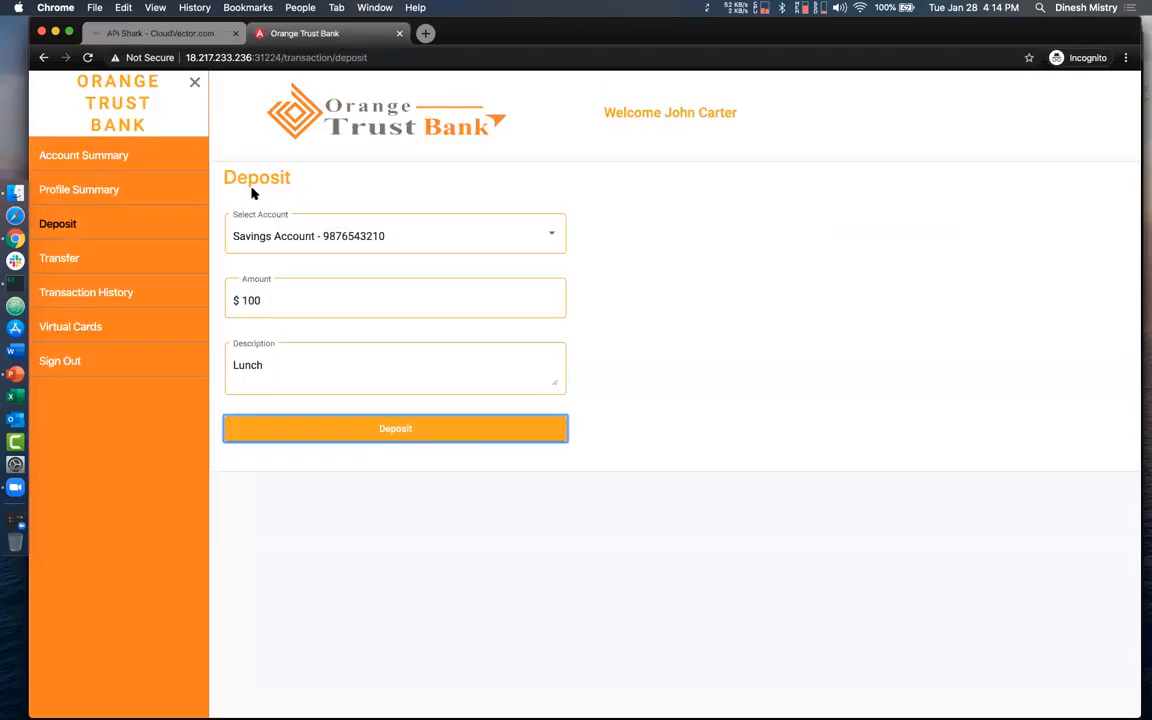
left_click(106, 160)
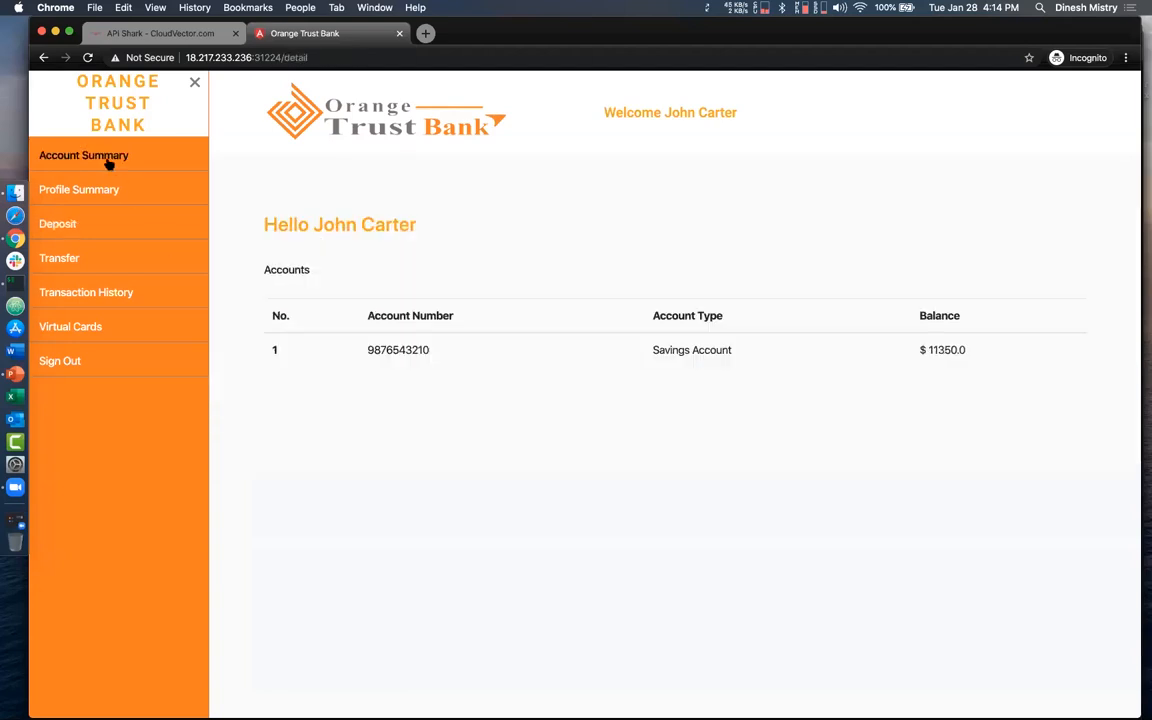
left_click(363, 355)
left_click(343, 285)
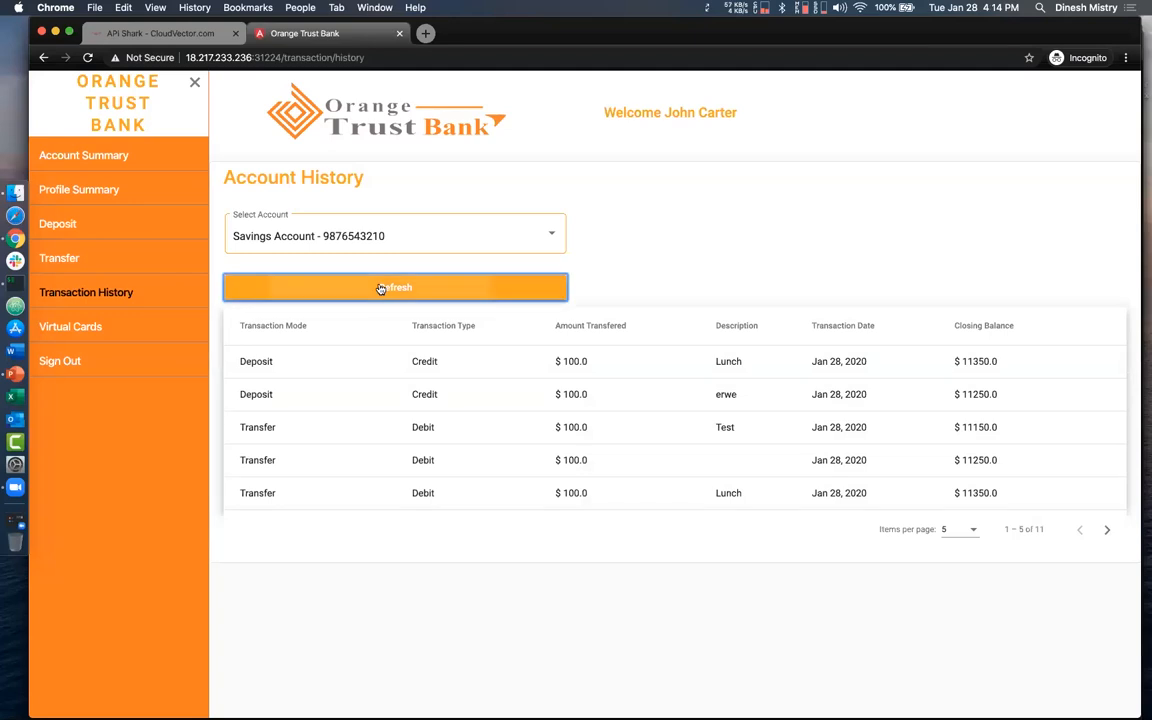
left_click(115, 192)
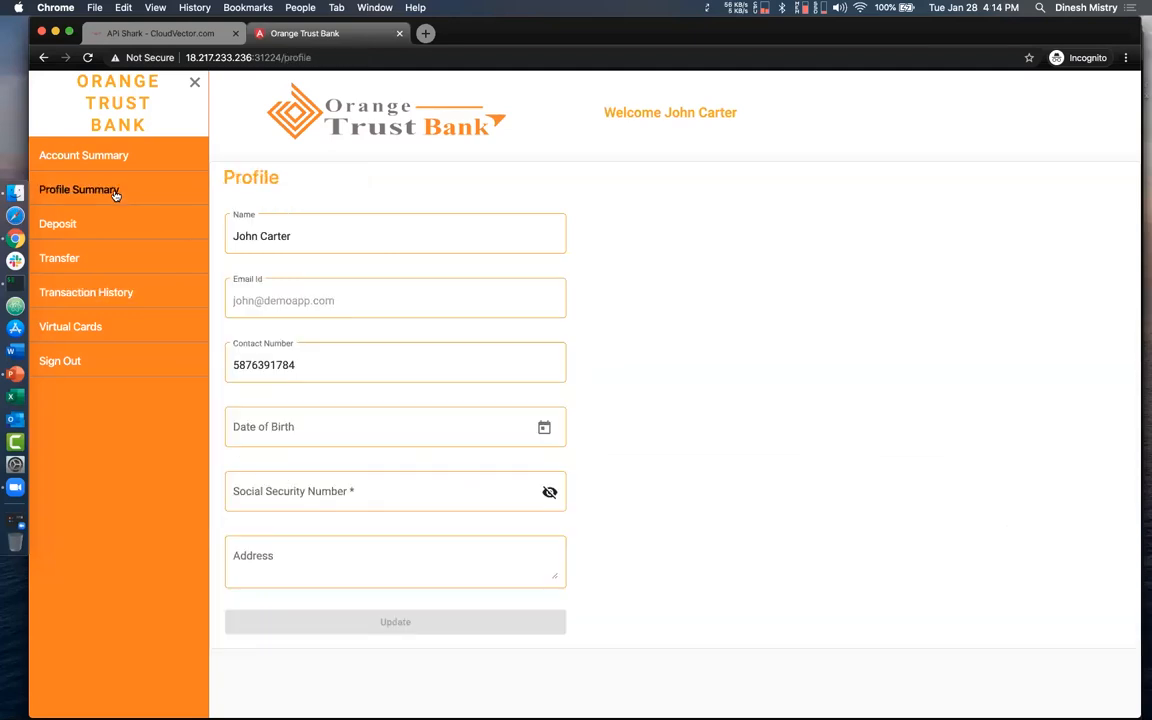
- Transfer $1000 from the savings account to the Test beneficiary with the description Superbowl Tickets
left_click(83, 256)
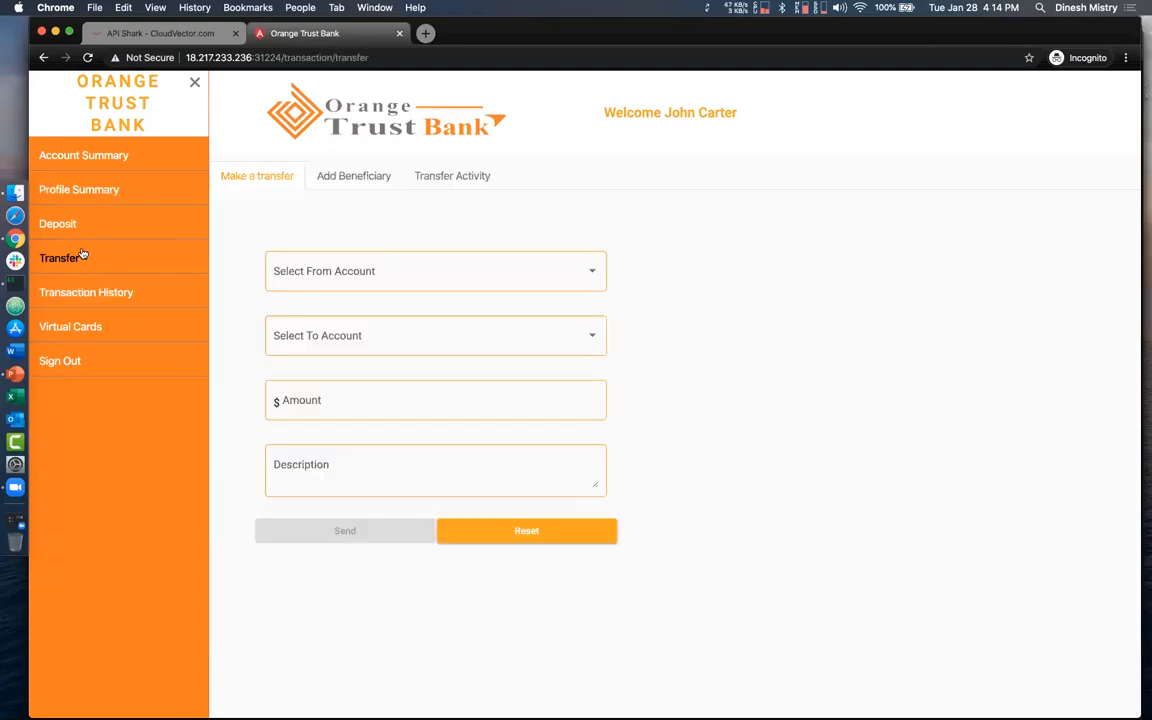
left_click(321, 270)
left_click(321, 275)
left_click(323, 339)
left_click(321, 336)
left_click(311, 391)
type("1000")
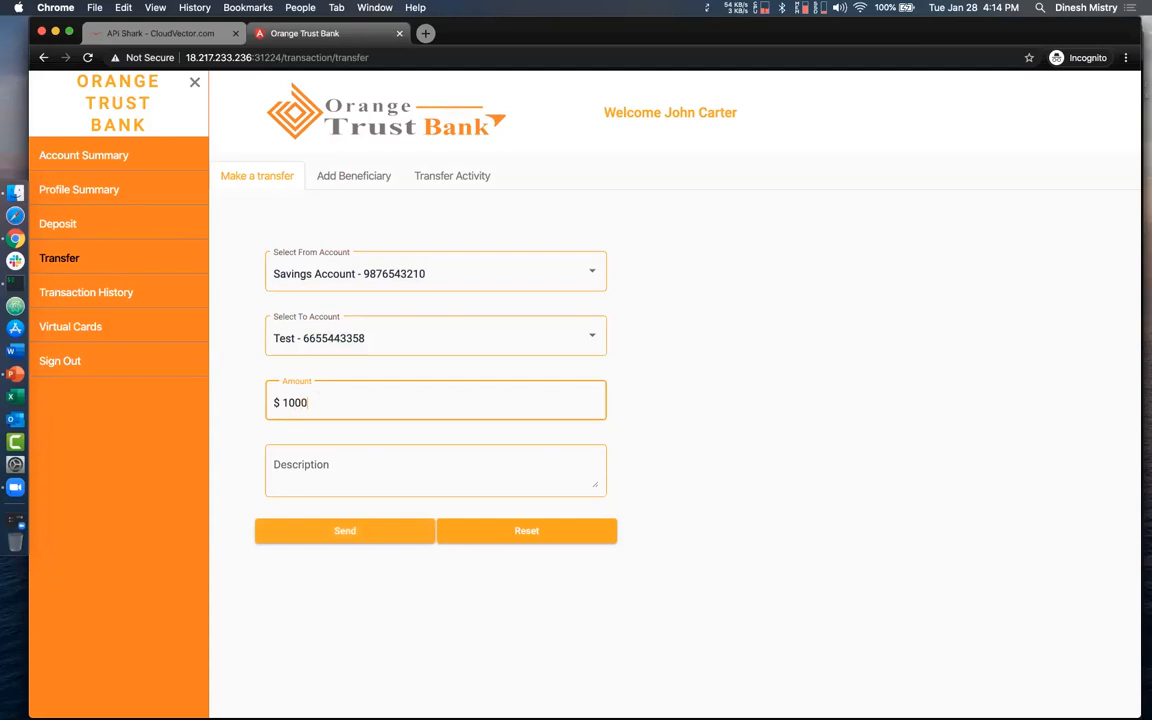
left_click(315, 465)
type("Superbowl")
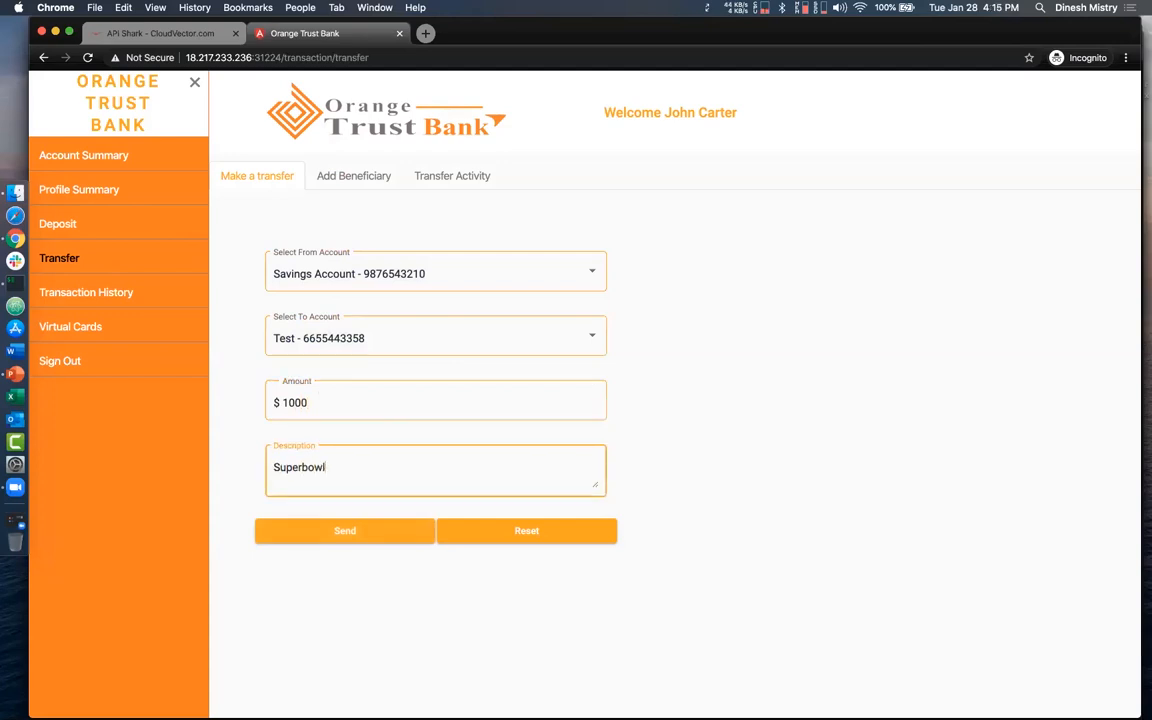
type(" Tickets")
left_click(349, 532)
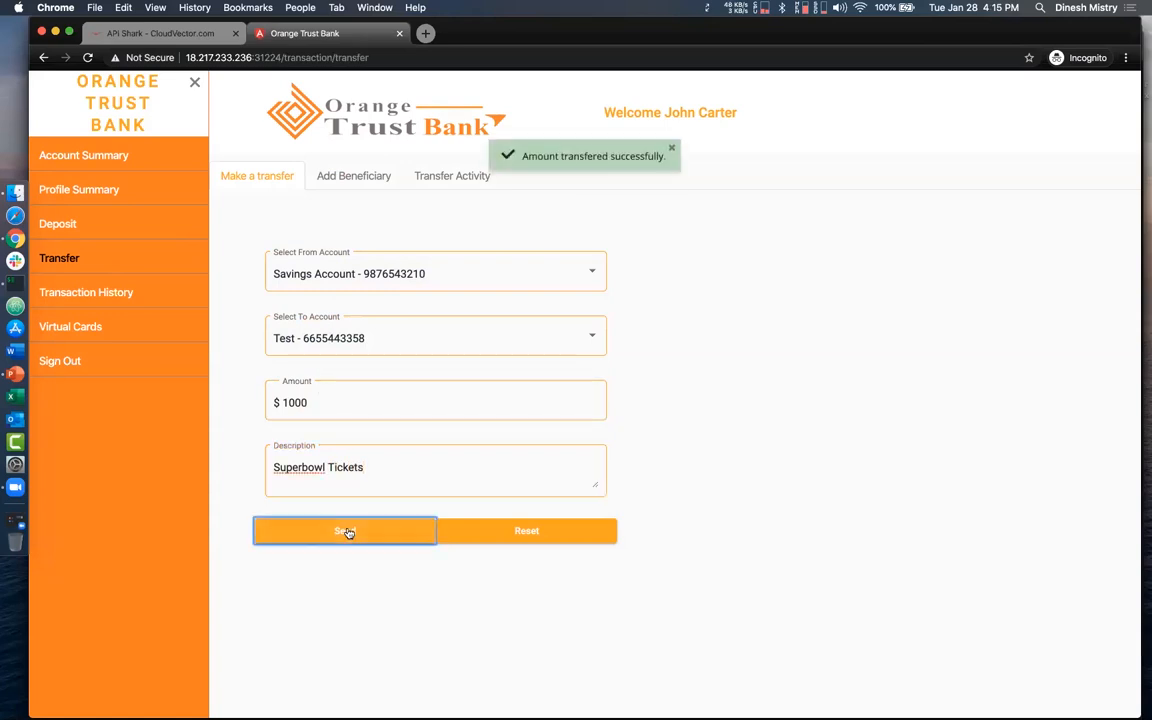
- Look up the transaction history of the savings account
left_click(86, 292)
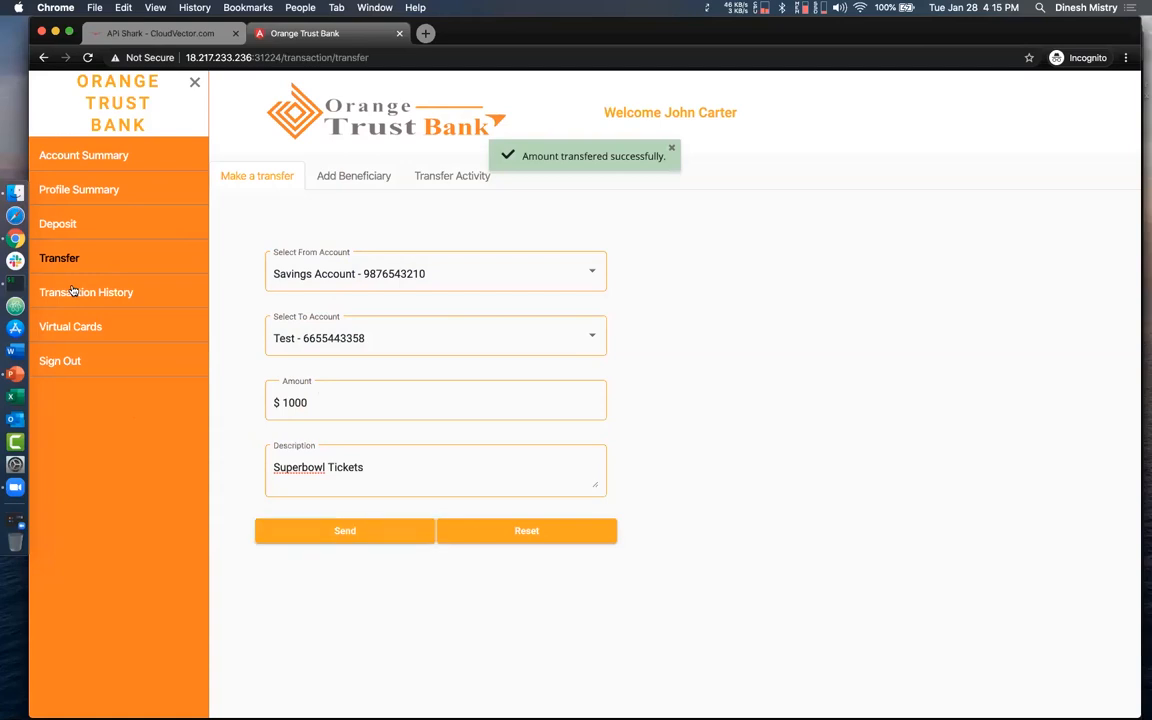
left_click(256, 248)
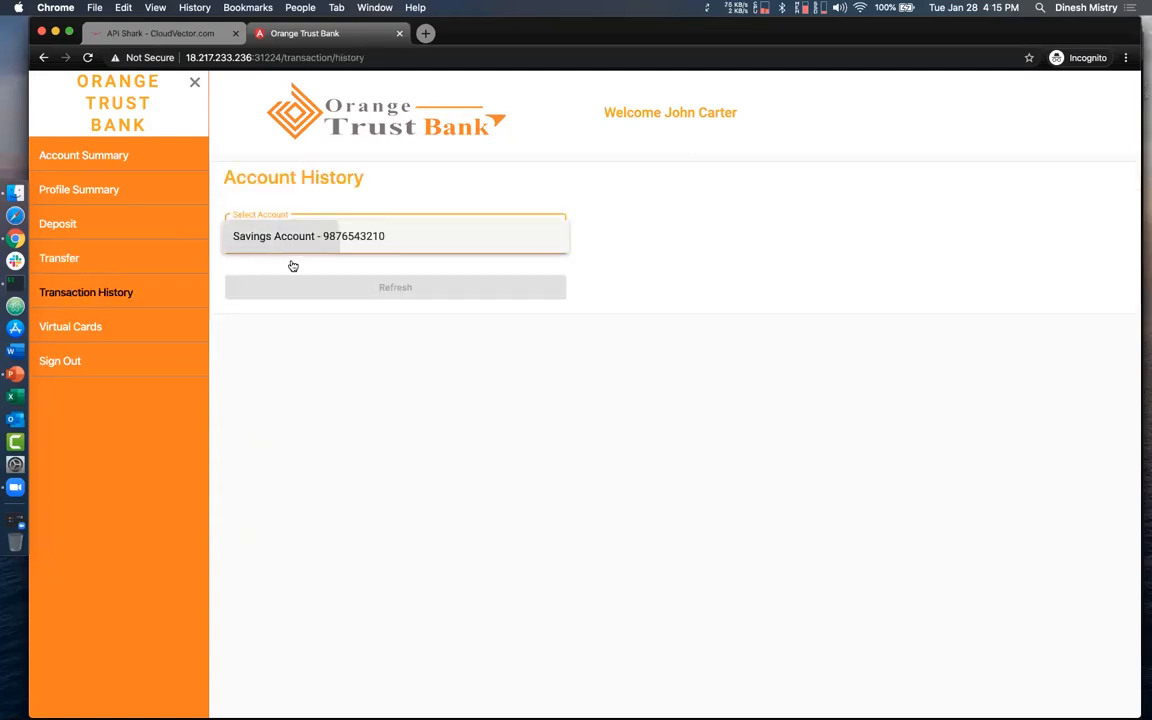
left_click(292, 258)
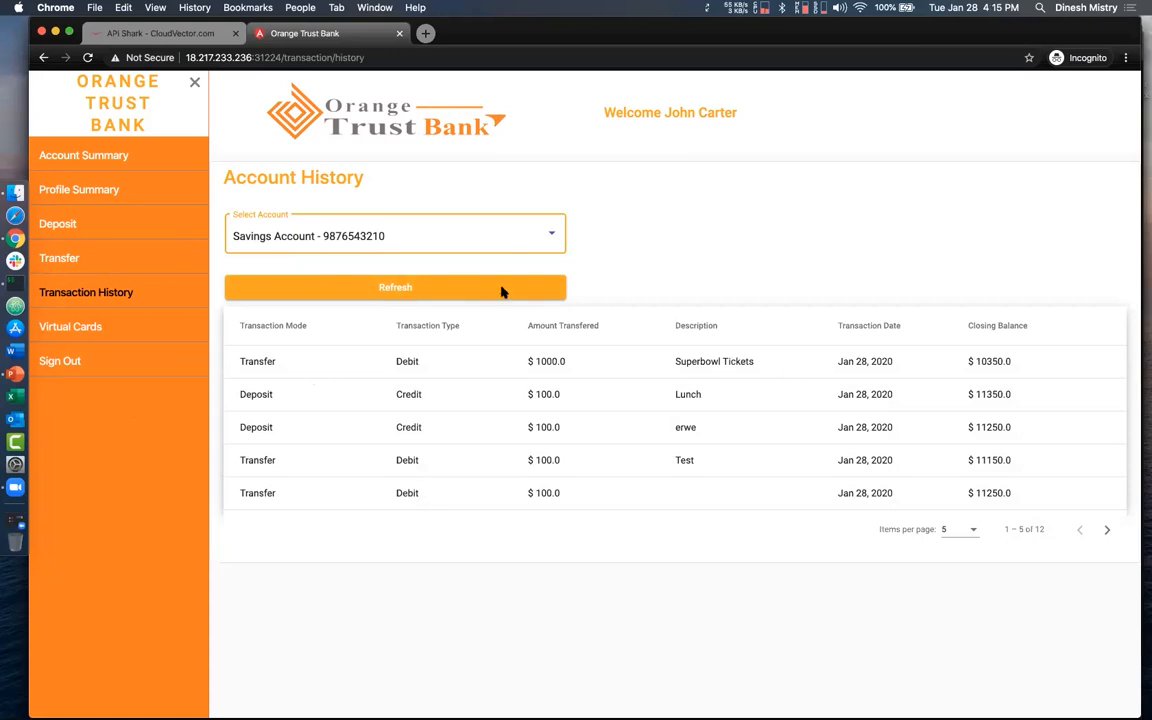
- Return to API Shark, reload the demo recorder's details and stop its recording
left_click(163, 34)
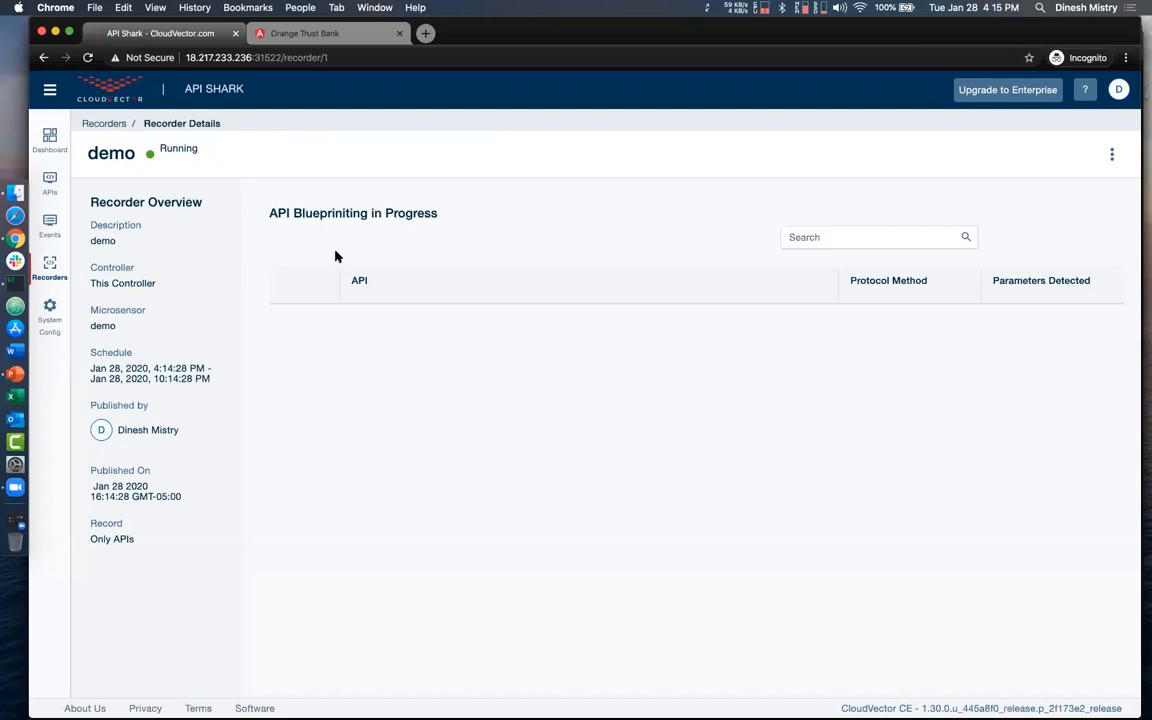
left_click(87, 58)
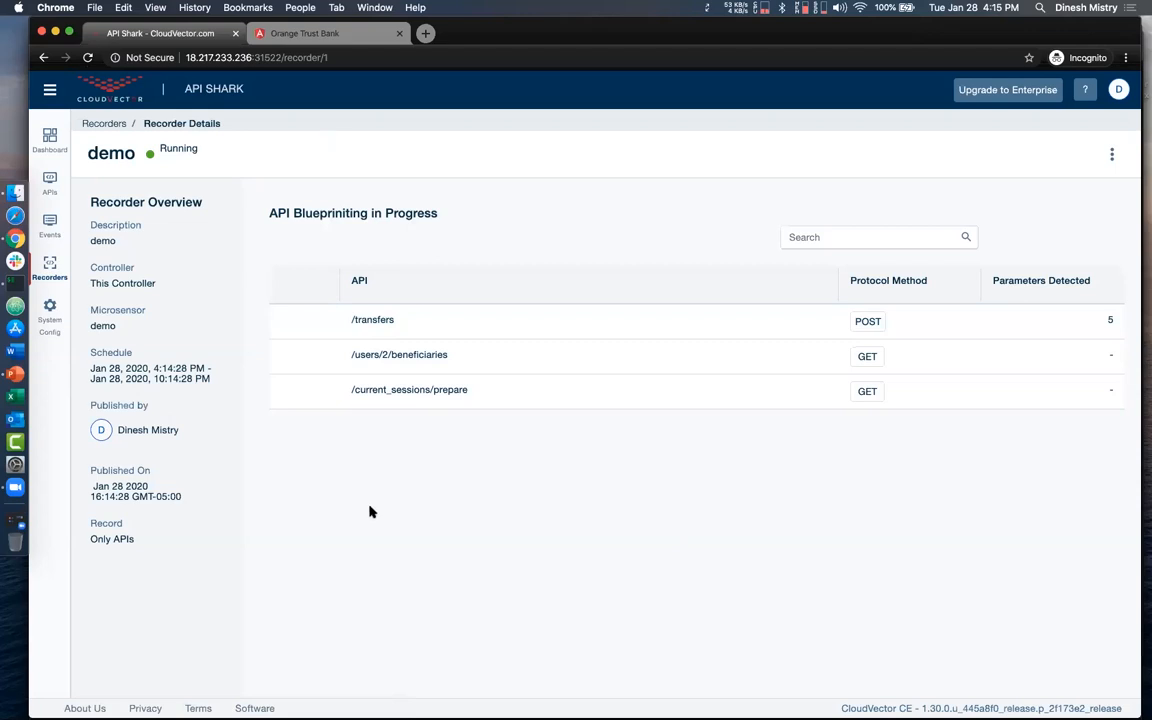
left_click(1111, 154)
left_click(1076, 188)
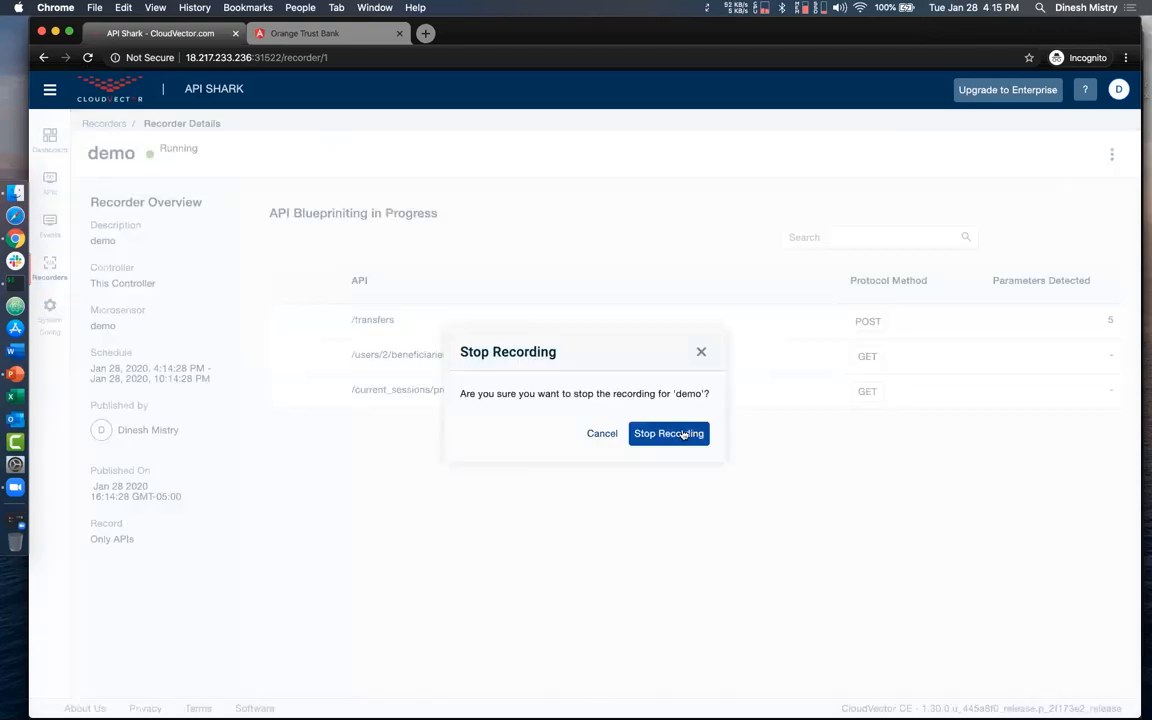
left_click(668, 433)
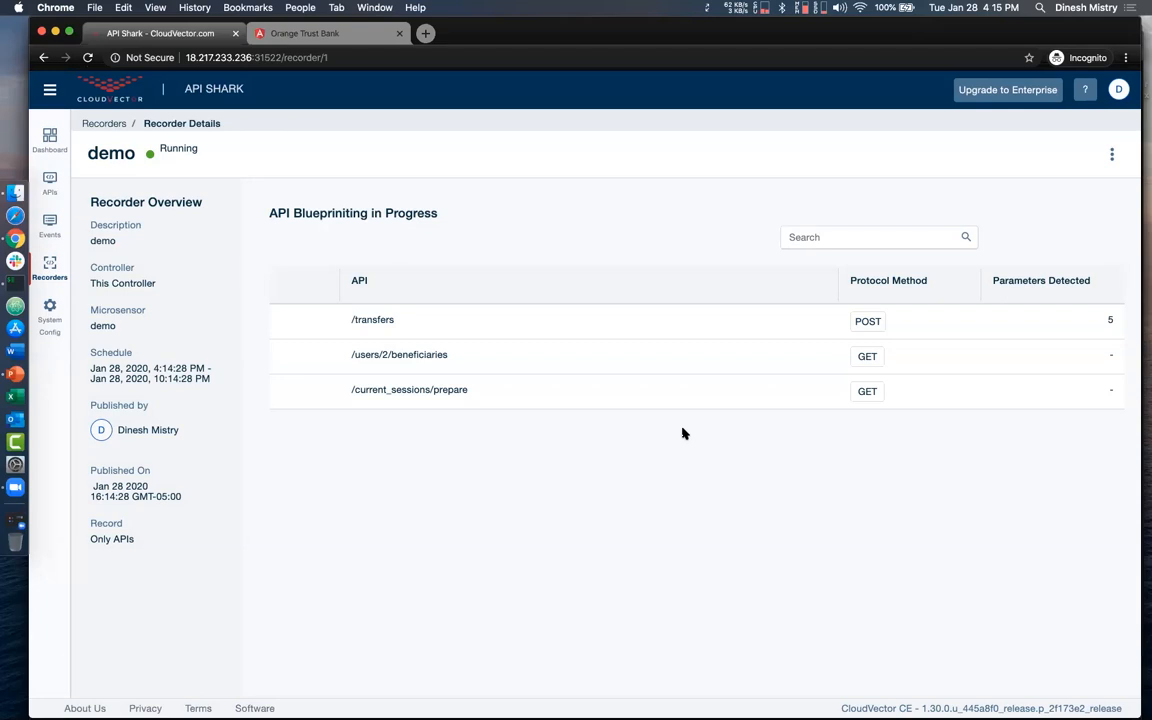
- Open the API Shark dashboard, reload it and review the API discovery insights, metrics and recorder summary
left_click(49, 144)
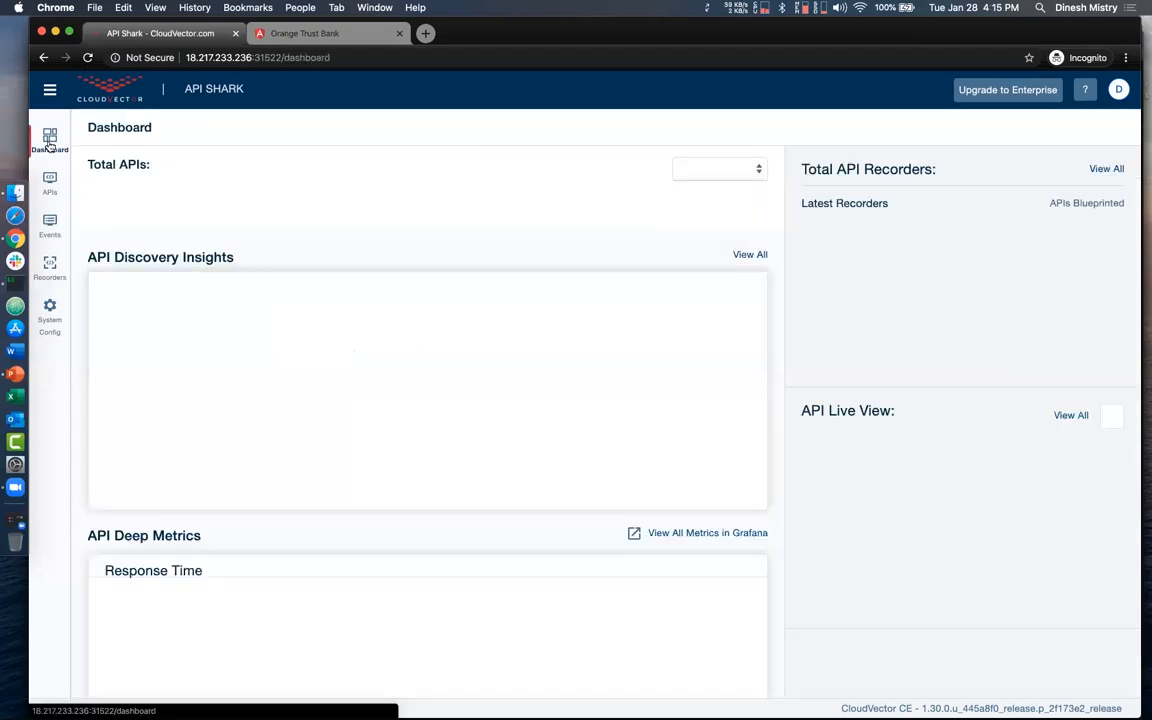
left_click(88, 58)
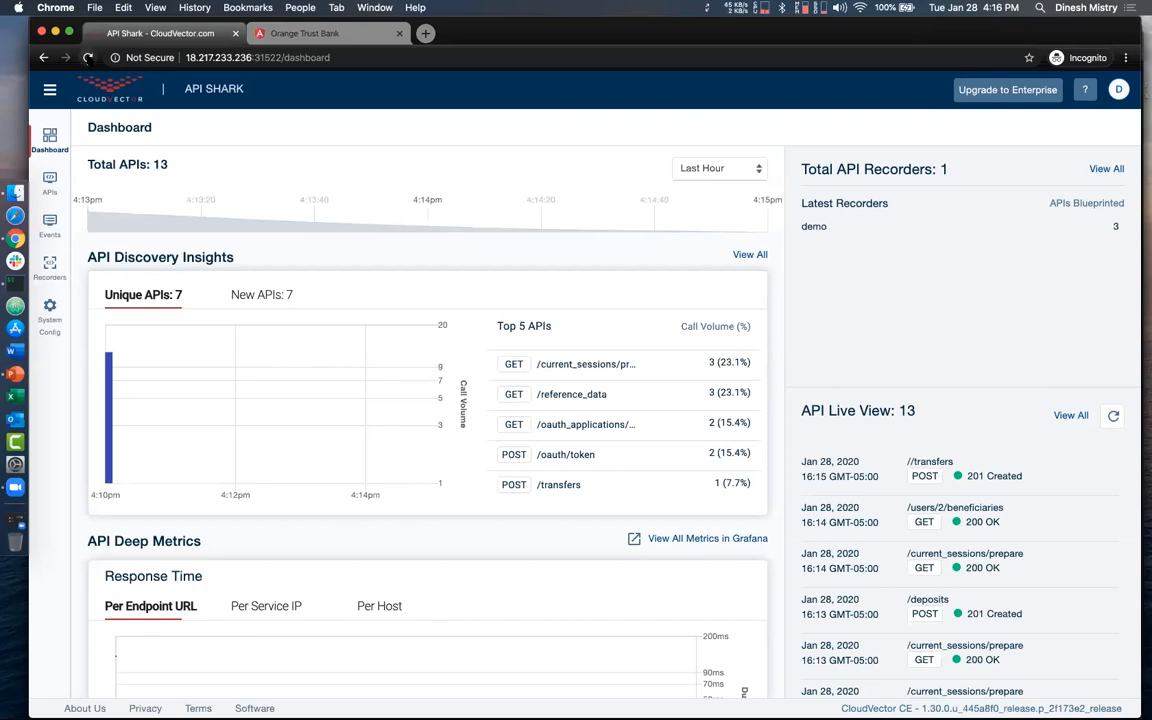
scroll(195, 277, "down", 5)
scroll(195, 277, "up", 5)
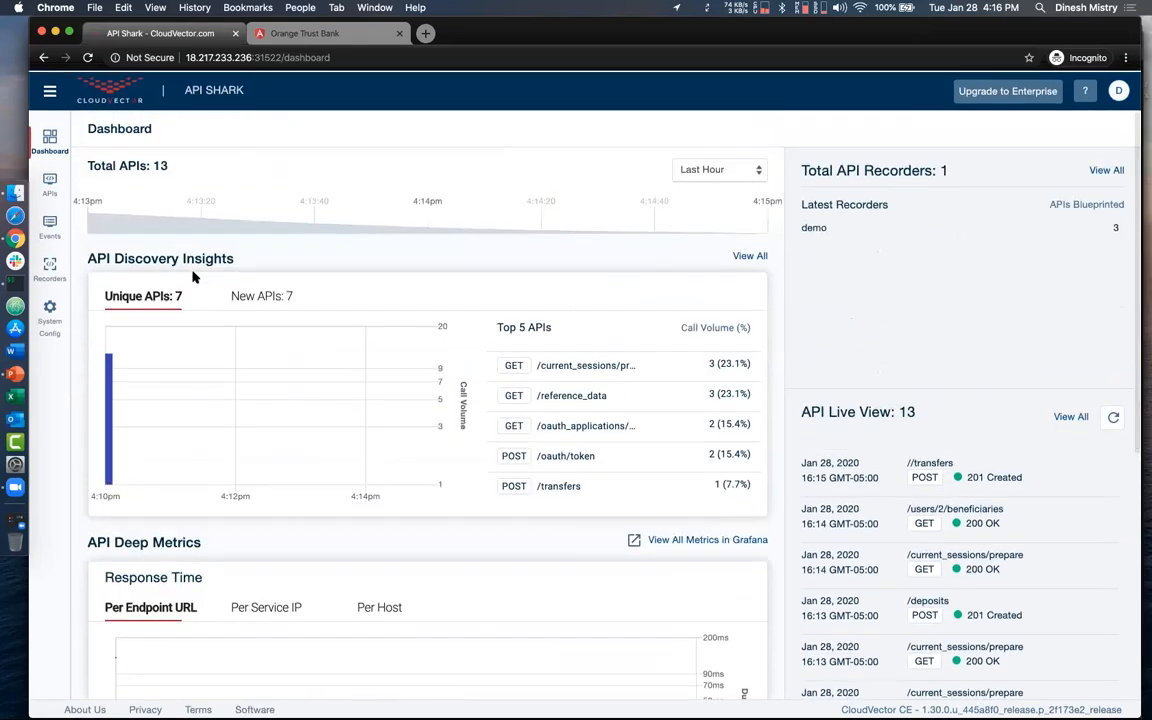
- Open the completed demo recorder and examine the detected parameters of the /transfers API
left_click(50, 265)
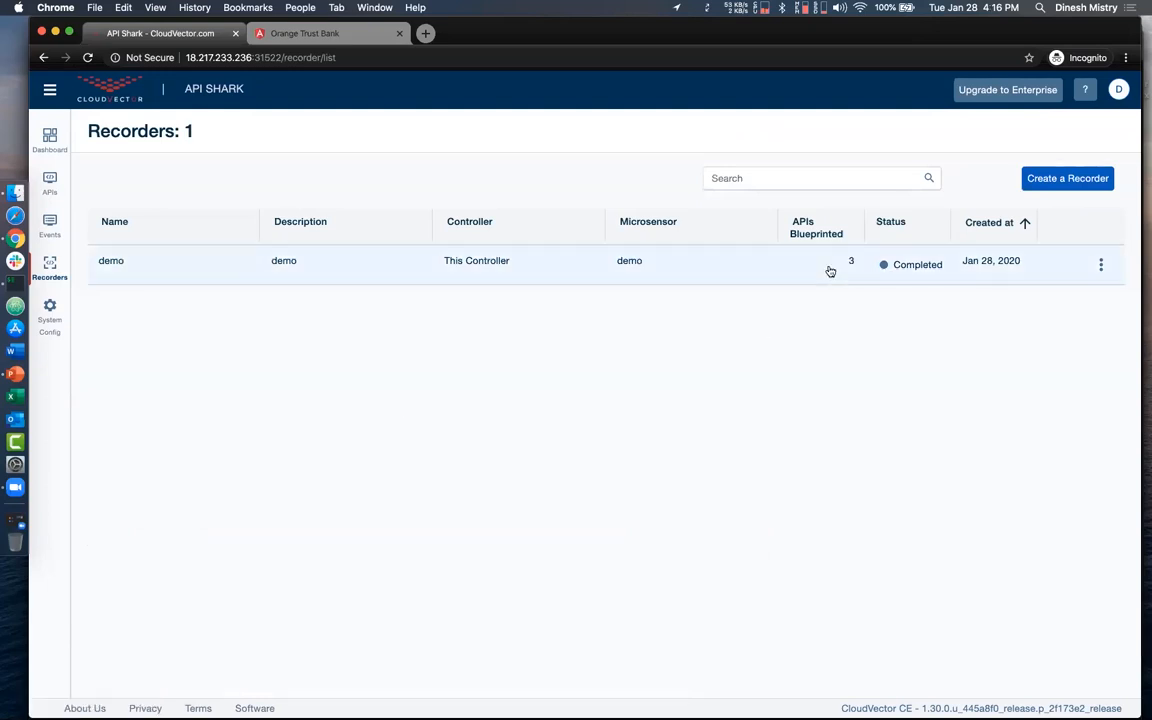
left_click(545, 272)
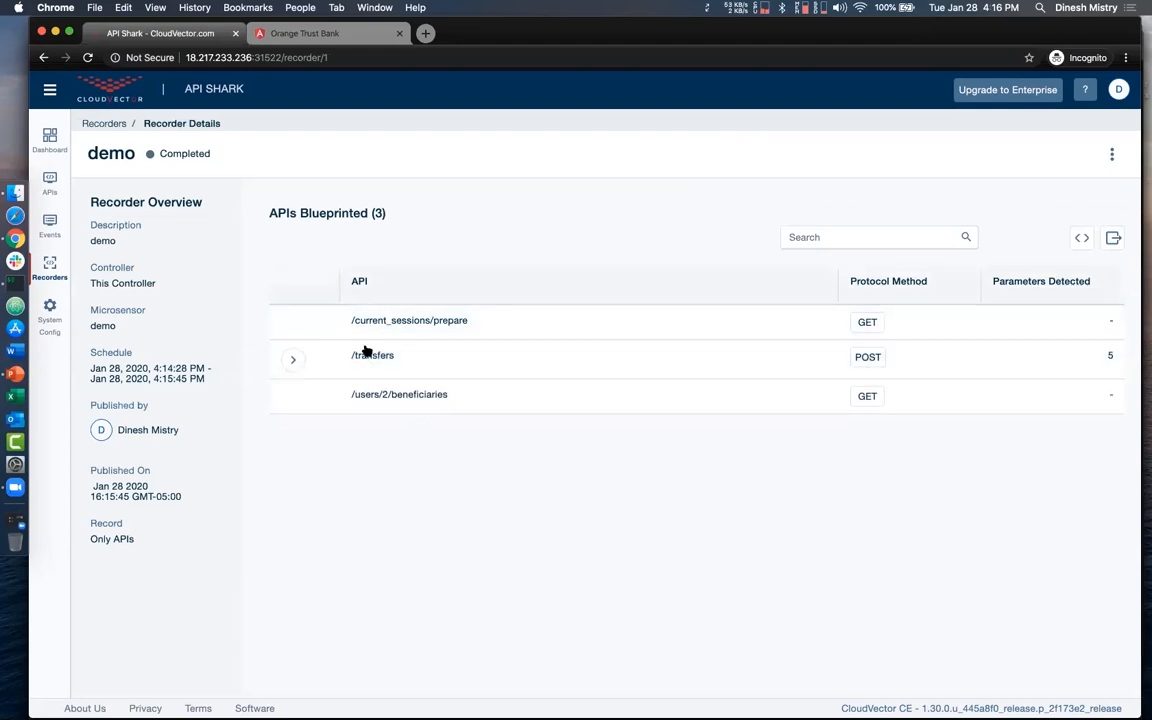
mouse_move(298, 369)
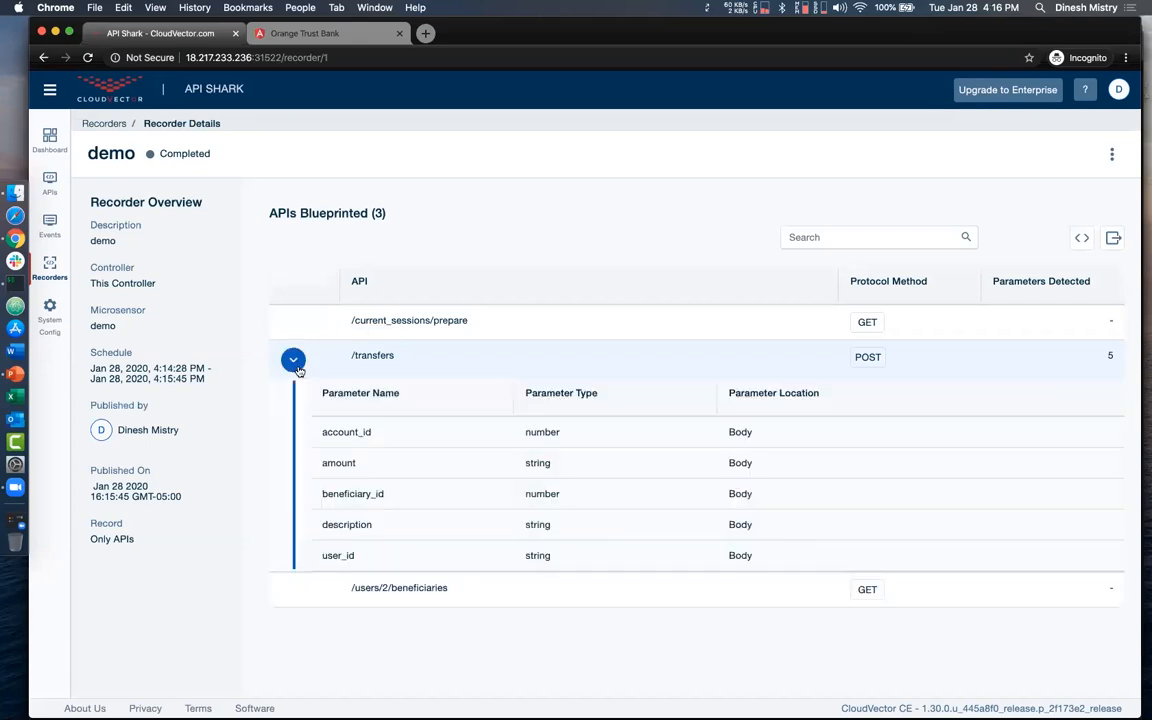
scroll(298, 369, "down", 3)
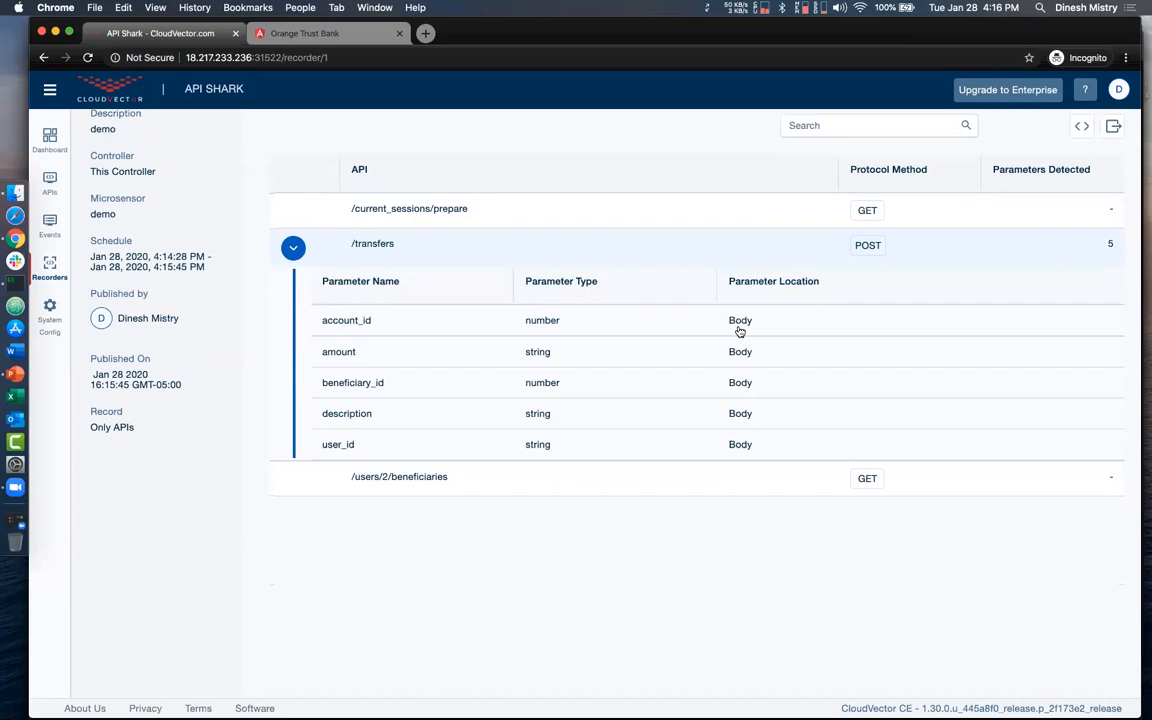
scroll(740, 331, "up", 3)
left_click(293, 359)
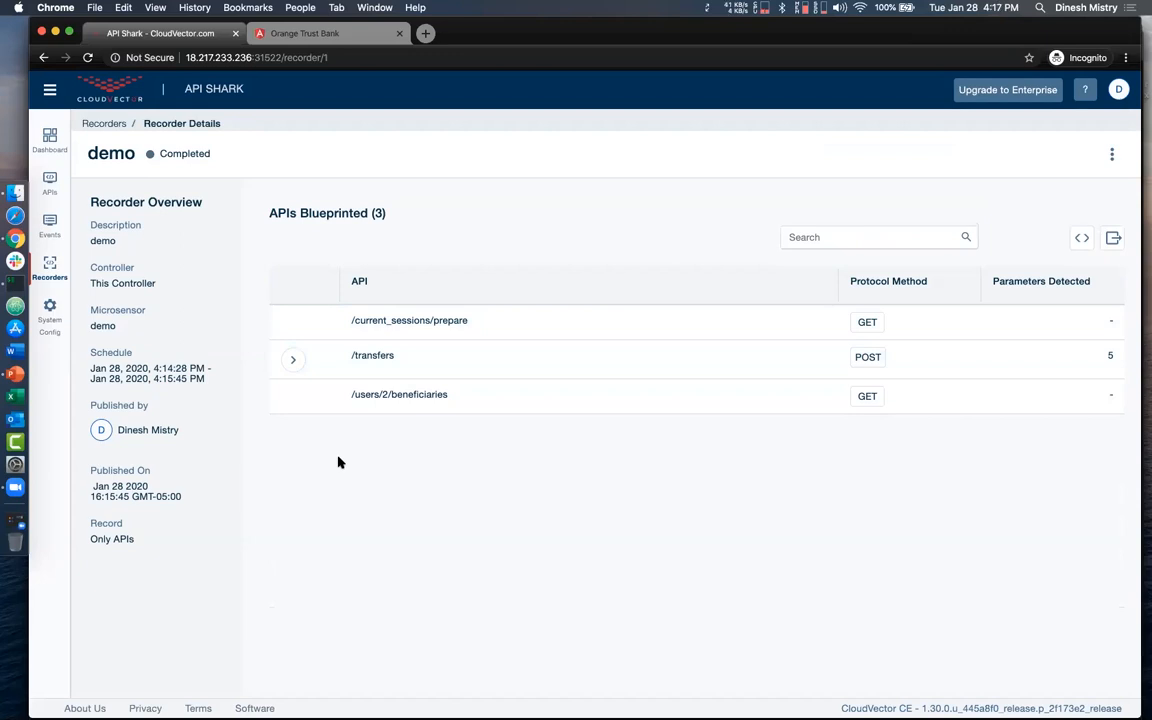
- Review the demo recorder's blueprinted APIs as a JSON specification and export it as demo.json
left_click(1081, 240)
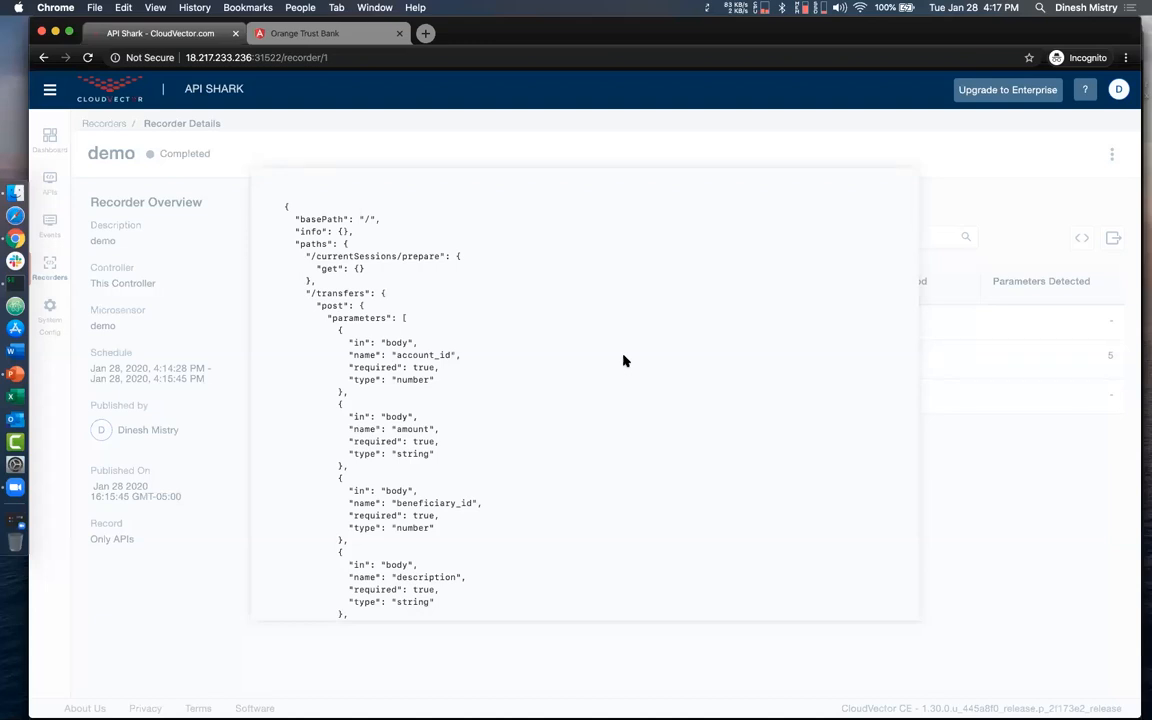
scroll(623, 360, "down", 5)
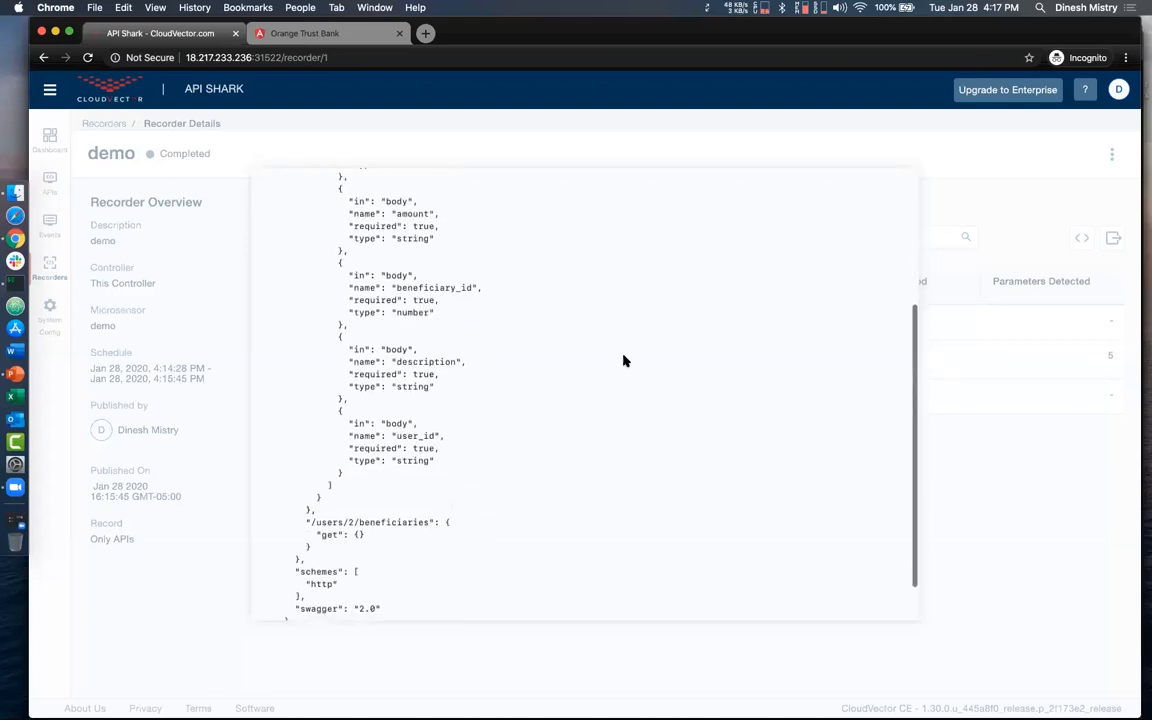
scroll(623, 360, "down", 2)
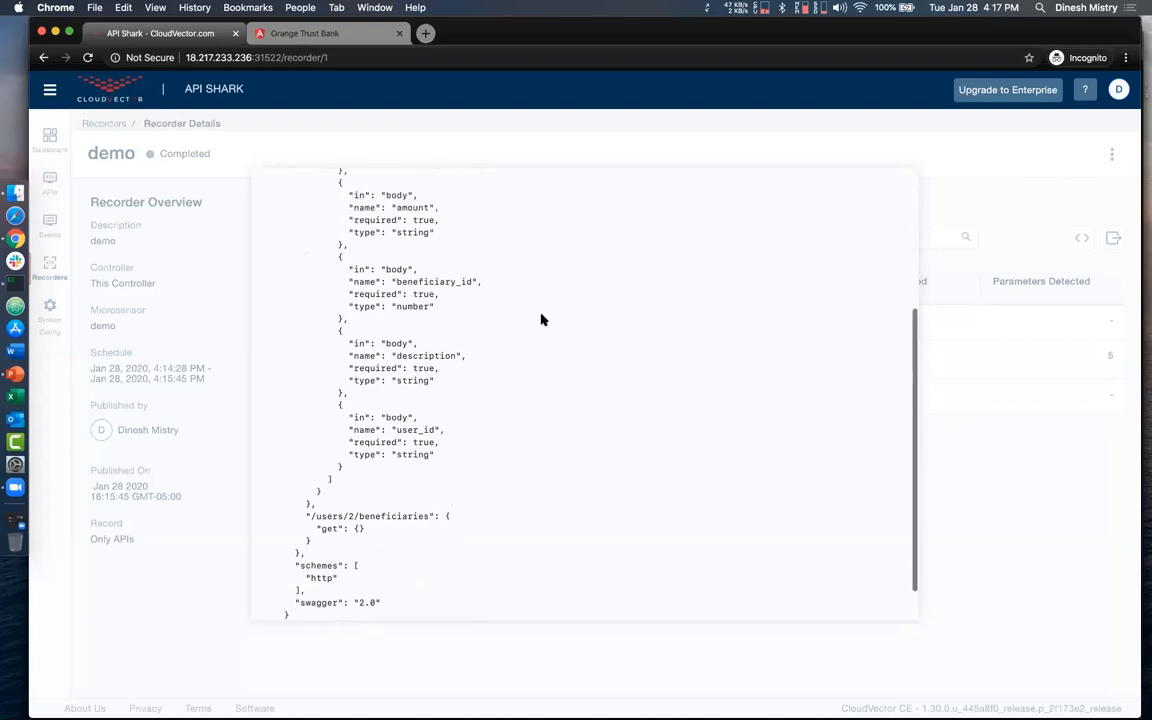
left_click(946, 501)
left_click(1112, 238)
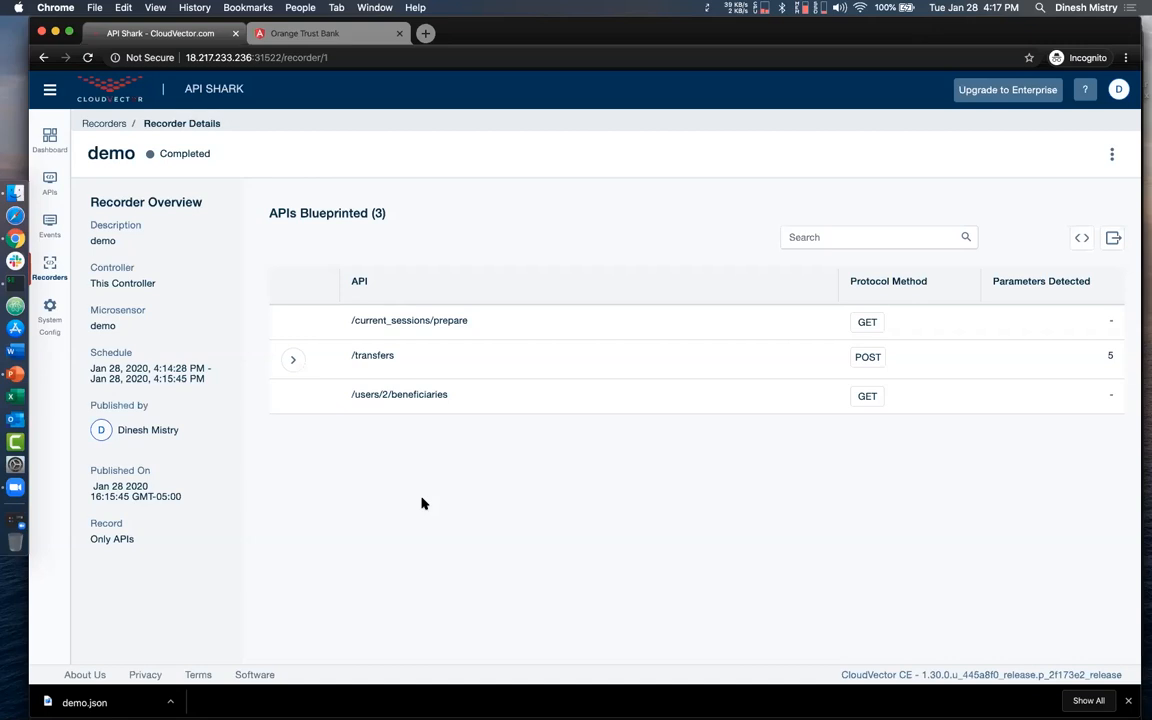
- Switch to the PowerPoint webinar slides and show the API Shark Download & Support slide
key("ctrl+Up")
left_click(388, 314)
left_click(108, 430)
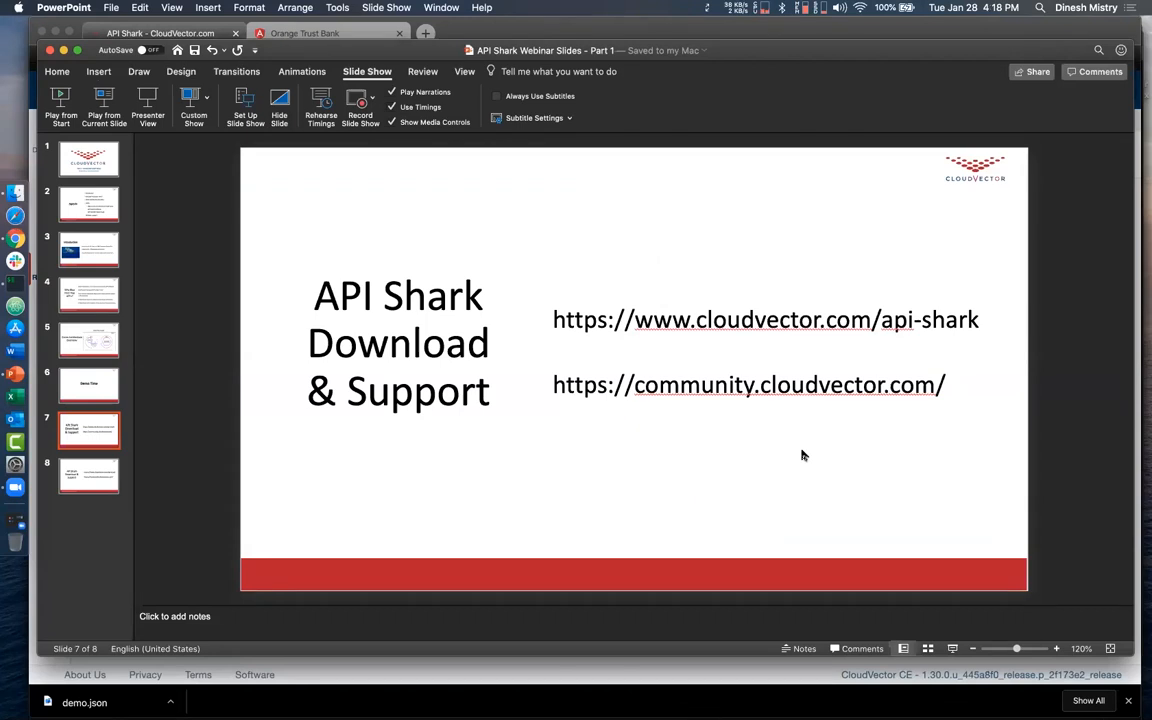
- Switch back to the API Shark window in Chrome and load community.cloudvector.com in a new tab
key("ctrl+Up")
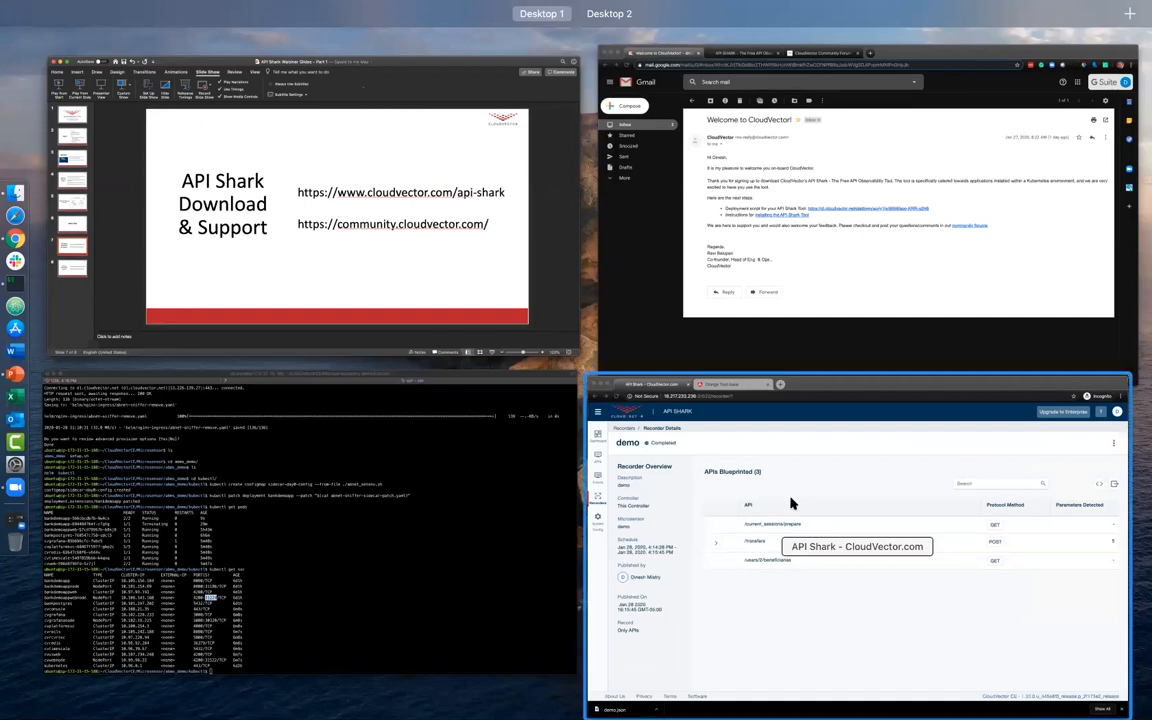
left_click(738, 511)
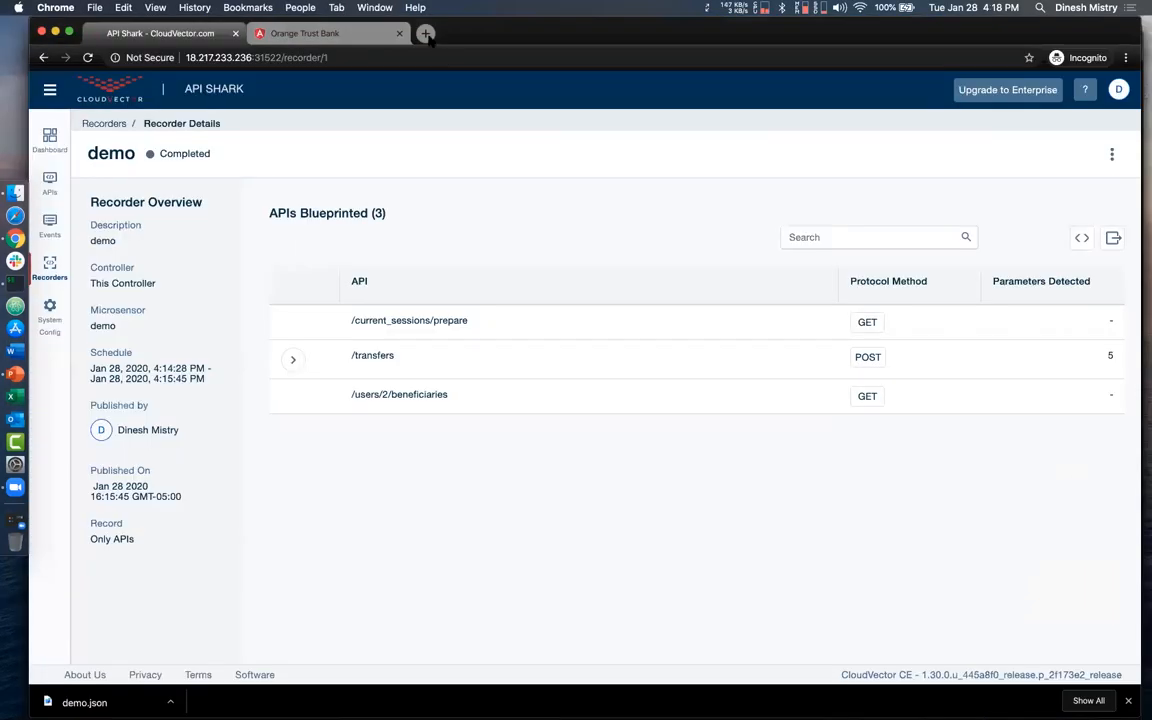
left_click(428, 34)
type("com")
key("Return")
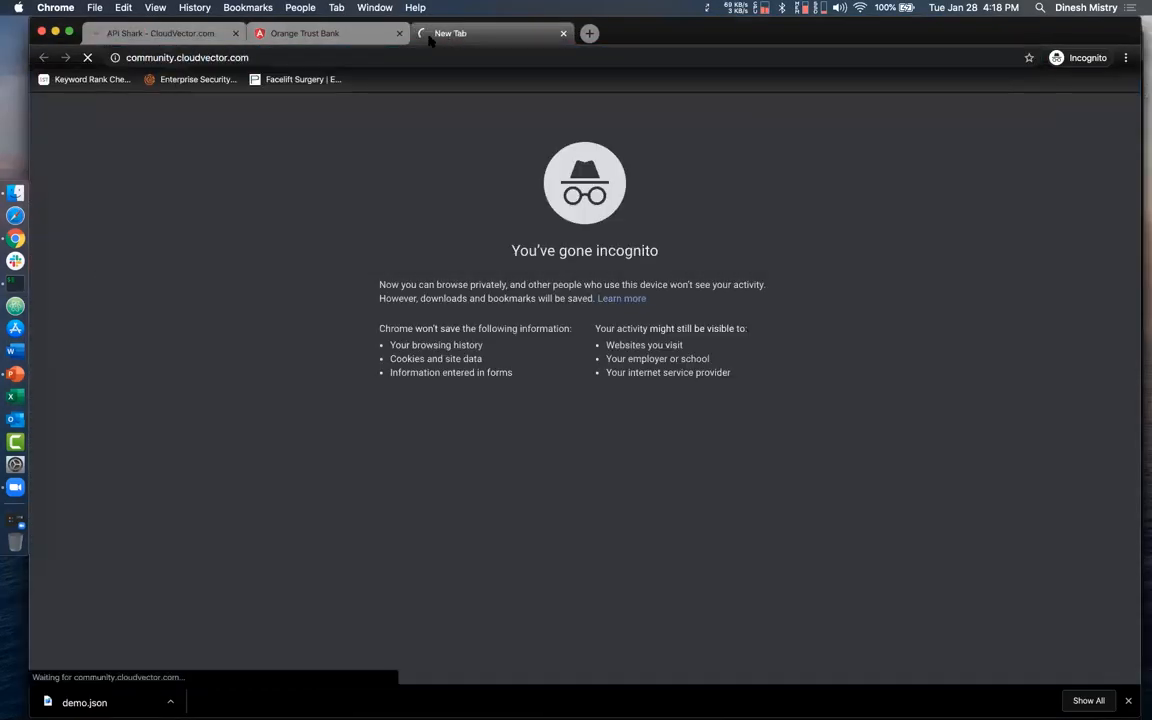